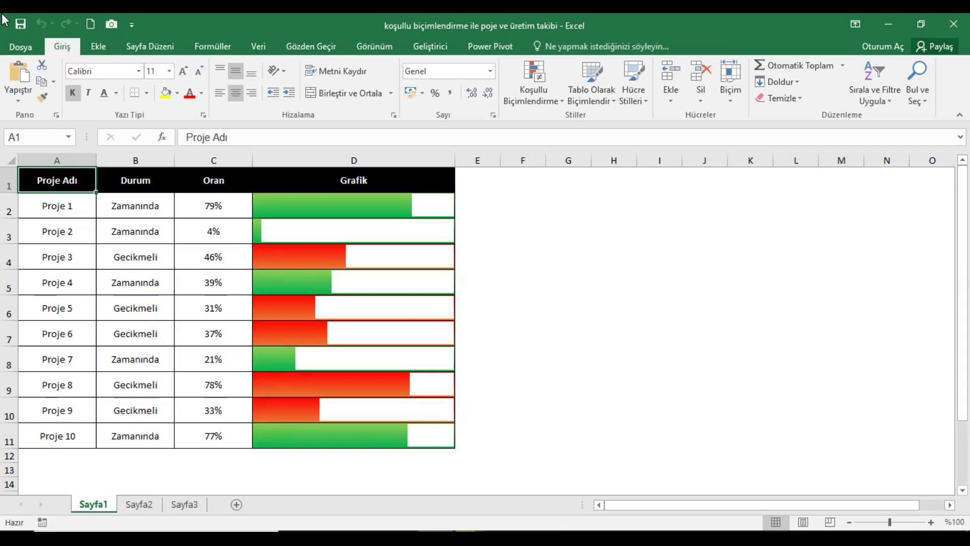
Step: Recalculate the workbook about twenty times to regenerate the random Oran bars, then show Sayfa2
{"action": "left_click", "coordinate": [212, 46]}
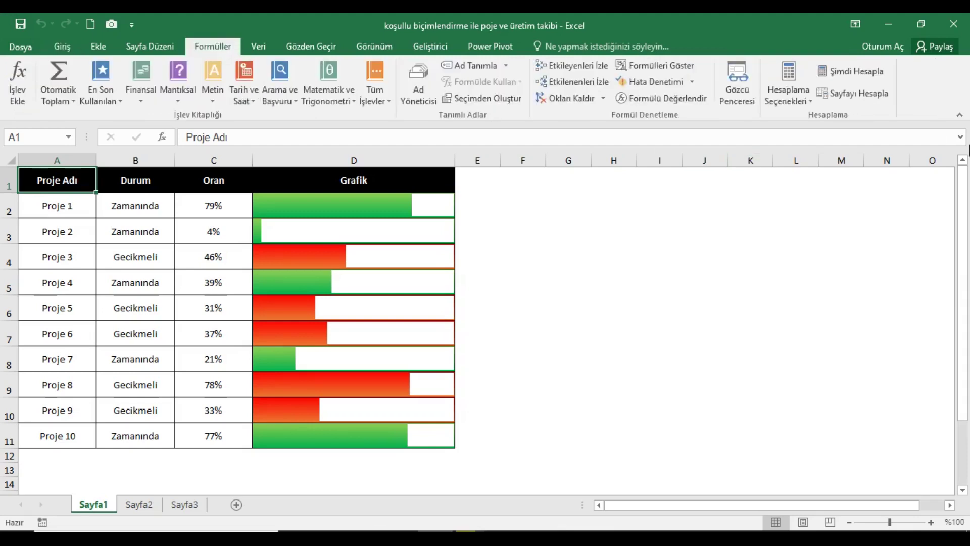
{"action": "left_click", "coordinate": [868, 77]}
{"action": "left_click", "coordinate": [868, 77]}
{"action": "left_click", "coordinate": [868, 77]}
{"action": "left_click", "coordinate": [868, 77]}
{"action": "left_click", "coordinate": [868, 77]}
{"action": "left_click", "coordinate": [868, 77]}
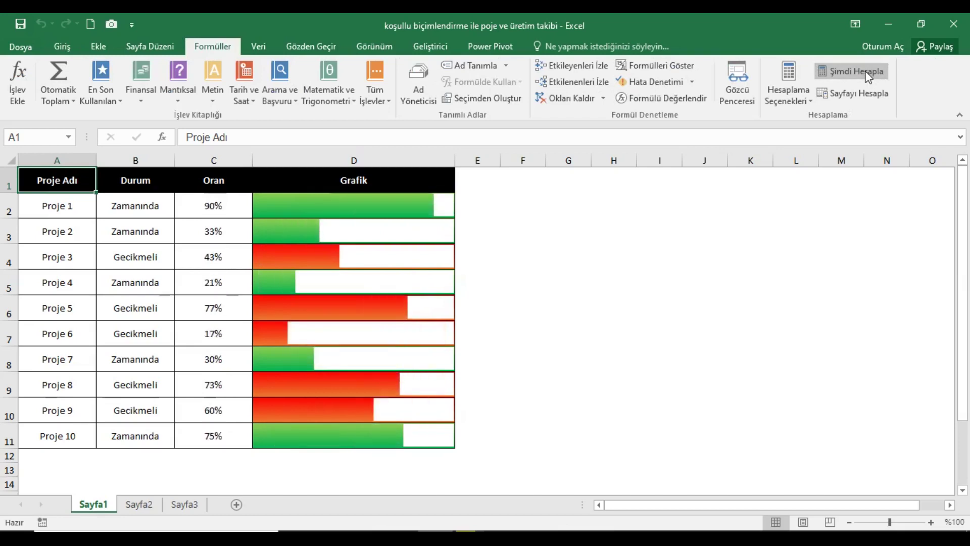
{"action": "left_click", "coordinate": [868, 77]}
{"action": "left_click", "coordinate": [868, 76]}
{"action": "left_click", "coordinate": [868, 77]}
{"action": "left_click", "coordinate": [868, 77]}
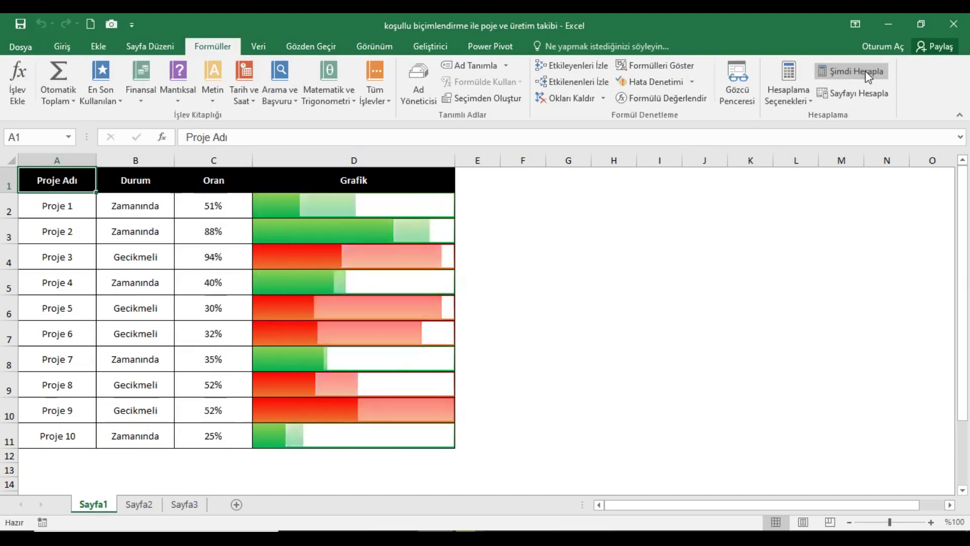
{"action": "left_click", "coordinate": [868, 77]}
{"action": "left_click", "coordinate": [868, 77]}
{"action": "left_click", "coordinate": [868, 77]}
{"action": "left_click", "coordinate": [868, 77]}
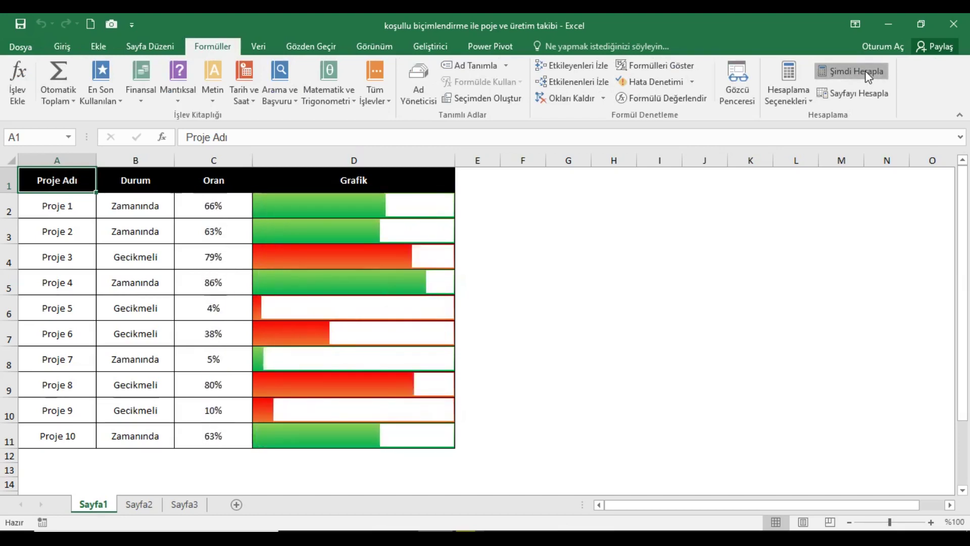
{"action": "left_click", "coordinate": [868, 77]}
{"action": "left_click", "coordinate": [868, 77]}
{"action": "left_click", "coordinate": [868, 76]}
{"action": "left_click", "coordinate": [868, 76]}
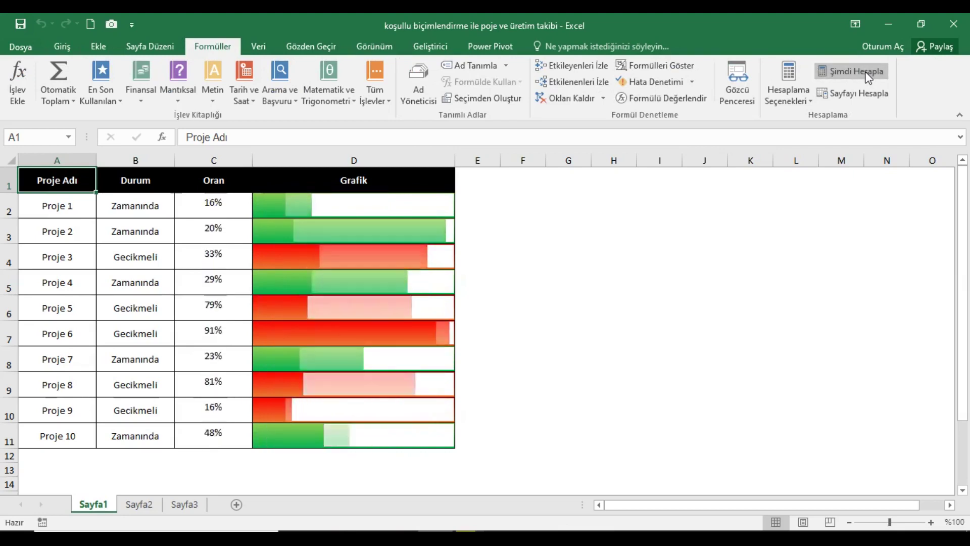
{"action": "left_click", "coordinate": [868, 77]}
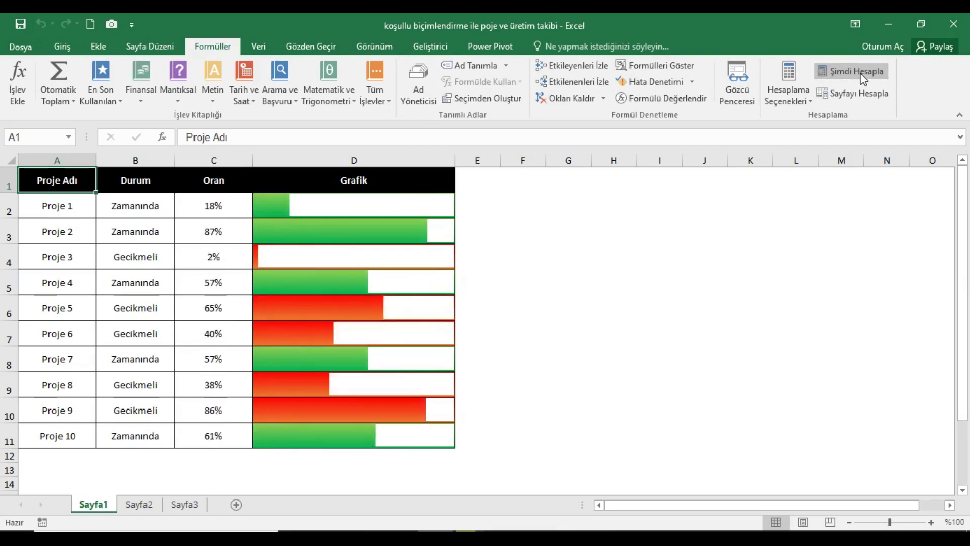
{"action": "left_click", "coordinate": [147, 504]}
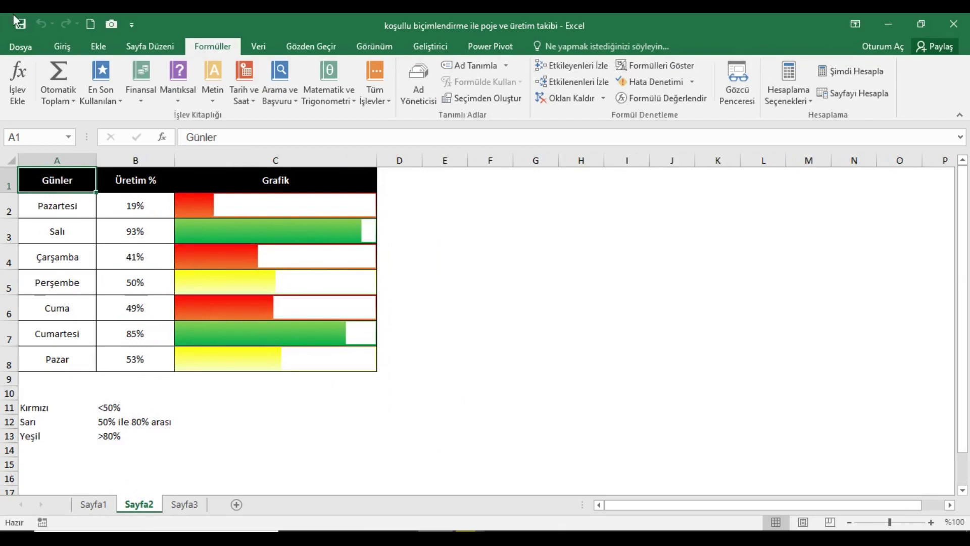
Step: Recalculate Sayfa2 about twenty times until the bars show new values, Pazartesi 28% through Pazar 59%
{"action": "left_click", "coordinate": [850, 69]}
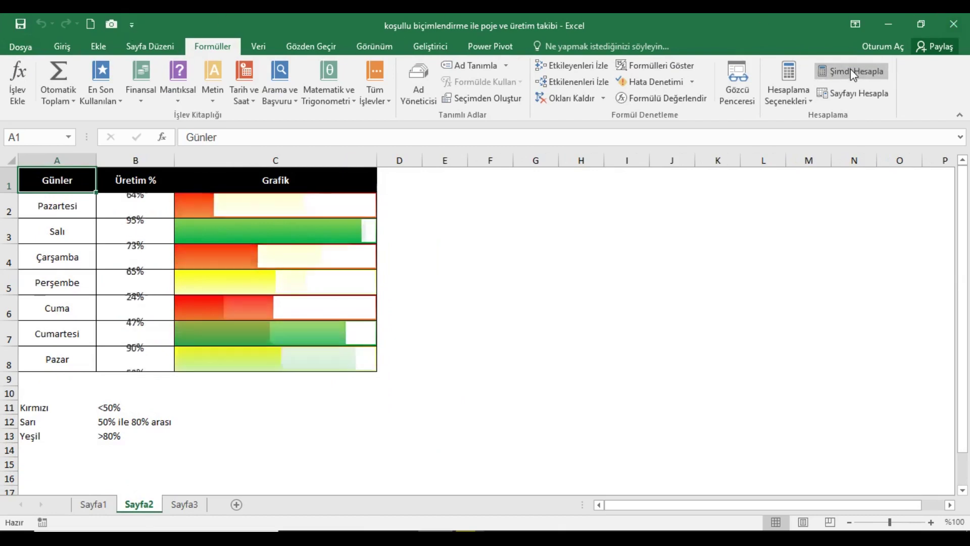
{"action": "left_click", "coordinate": [850, 69]}
{"action": "left_click", "coordinate": [851, 69]}
{"action": "left_click", "coordinate": [850, 69]}
{"action": "left_click", "coordinate": [850, 69]}
{"action": "left_click", "coordinate": [850, 70]}
{"action": "left_click", "coordinate": [851, 69]}
{"action": "left_click", "coordinate": [851, 70]}
{"action": "left_click", "coordinate": [850, 71]}
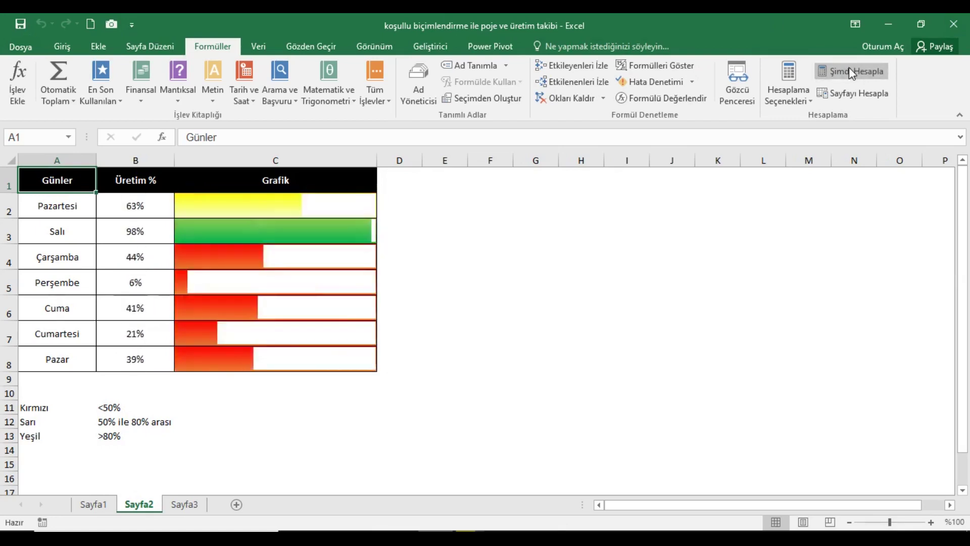
{"action": "left_click", "coordinate": [850, 71]}
{"action": "left_click", "coordinate": [850, 71]}
{"action": "left_click", "coordinate": [850, 71]}
{"action": "left_click", "coordinate": [847, 67]}
{"action": "left_click", "coordinate": [847, 67]}
{"action": "left_click", "coordinate": [847, 68]}
{"action": "left_click", "coordinate": [847, 68]}
{"action": "left_click", "coordinate": [847, 67]}
{"action": "left_click", "coordinate": [846, 67]}
{"action": "left_click", "coordinate": [847, 68]}
{"action": "left_click", "coordinate": [846, 68]}
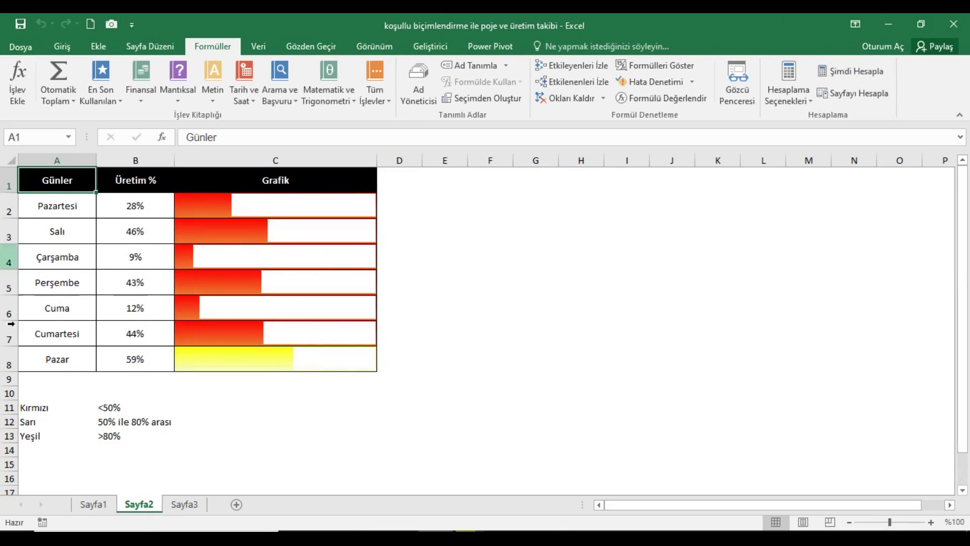
Step: Copy the project table A1:C11 from Sayfa1
{"action": "left_click", "coordinate": [95, 505]}
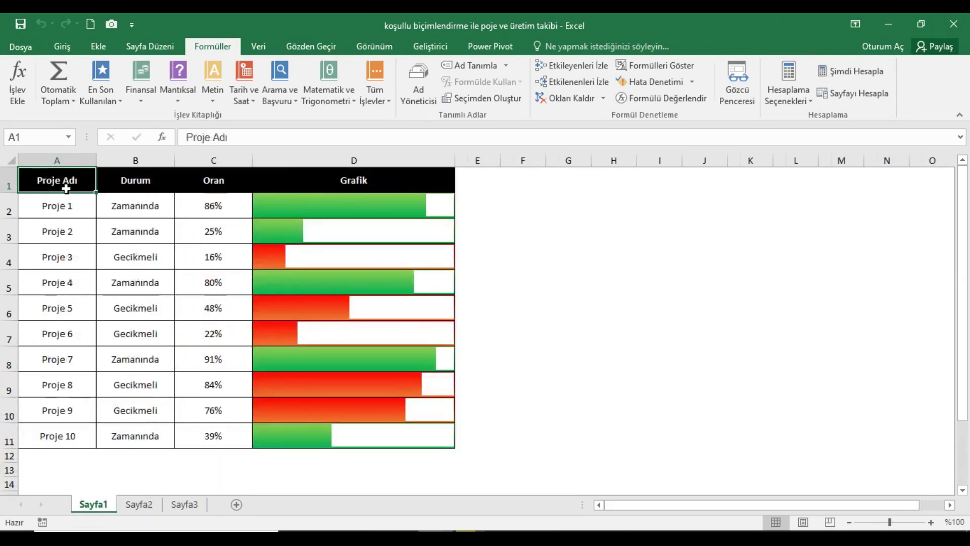
{"action": "mouse_move", "coordinate": [62, 183]}
{"action": "left_mouse_down"}
{"action": "mouse_move", "coordinate": [234, 217]}
{"action": "mouse_move", "coordinate": [212, 435]}
{"action": "left_mouse_up"}
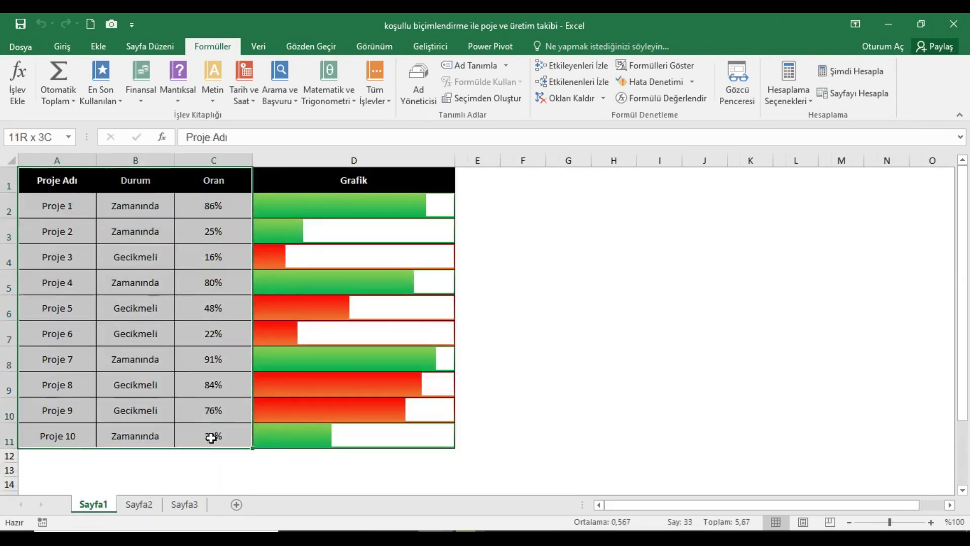
{"action": "left_click", "coordinate": [63, 47]}
{"action": "left_click", "coordinate": [41, 81]}
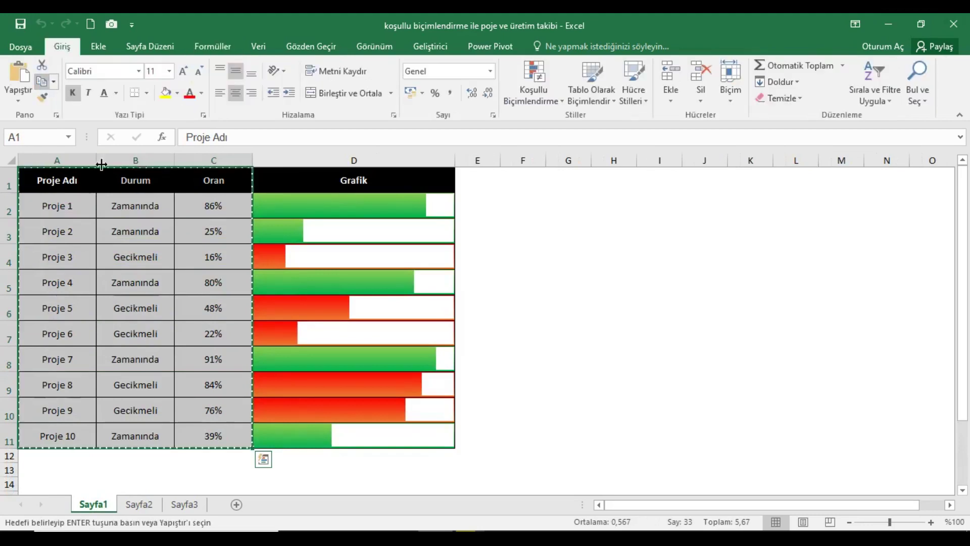
Step: Paste the copied table into Sayfa3 at A1 as values, then as formats
{"action": "left_click", "coordinate": [201, 507]}
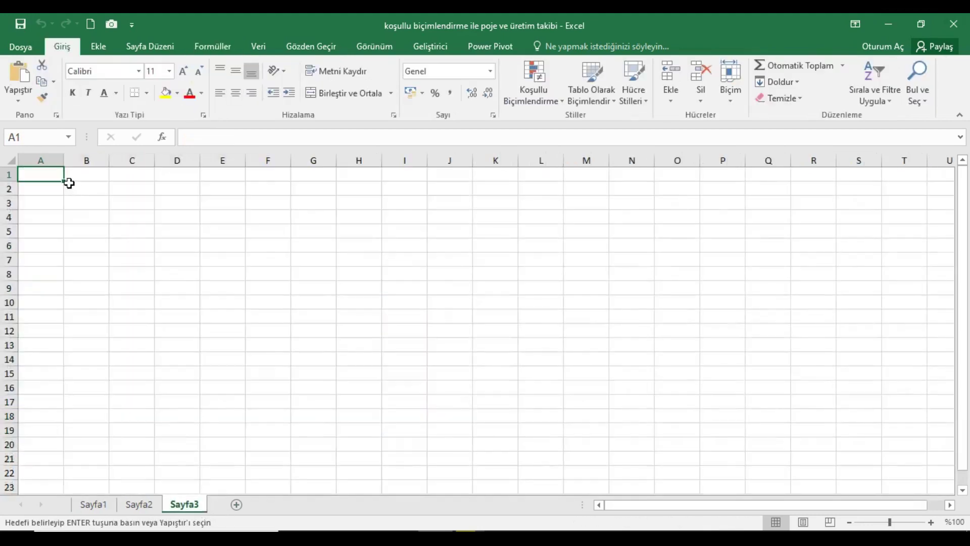
{"action": "right_click", "coordinate": [42, 184]}
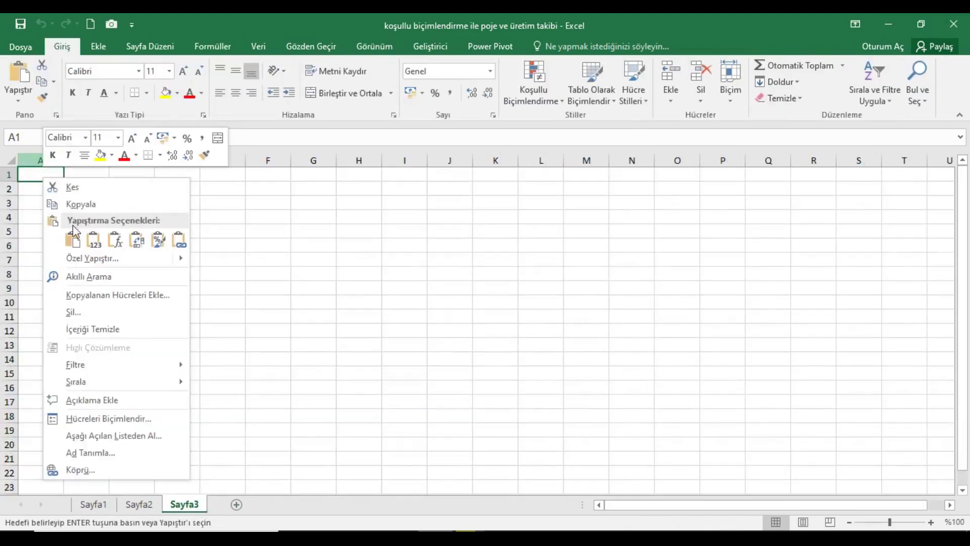
{"action": "left_click", "coordinate": [91, 261]}
{"action": "left_click", "coordinate": [42, 196]}
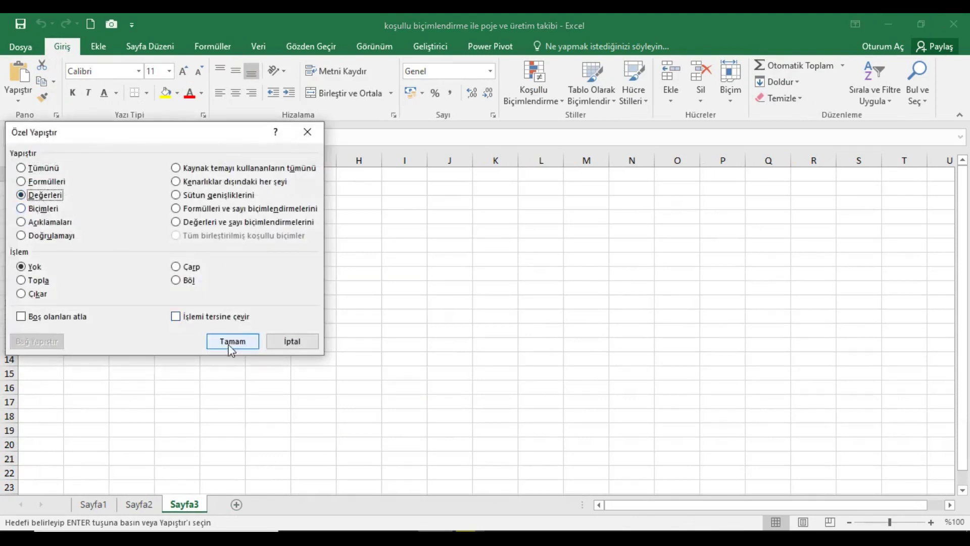
{"action": "left_click", "coordinate": [233, 341]}
{"action": "right_click", "coordinate": [40, 177]}
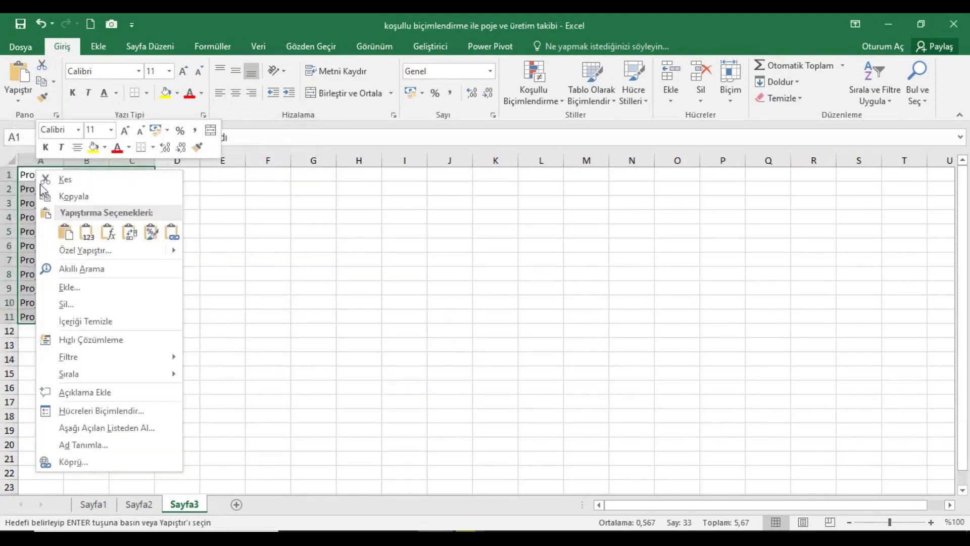
{"action": "left_click", "coordinate": [88, 252]}
{"action": "left_click", "coordinate": [21, 215]}
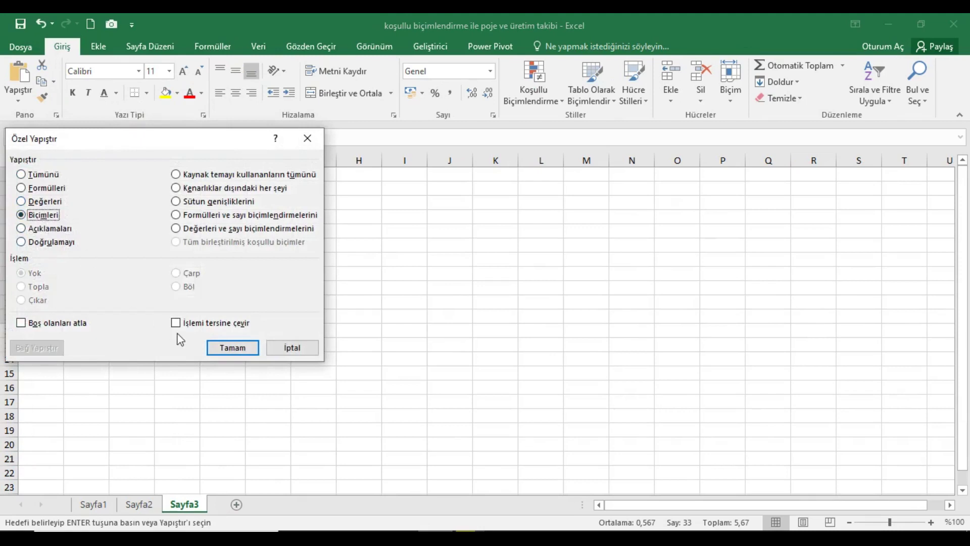
{"action": "left_click", "coordinate": [236, 347]}
Step: Autofit all Sayfa3 columns to their content and cancel the pending copy
{"action": "left_click", "coordinate": [14, 164]}
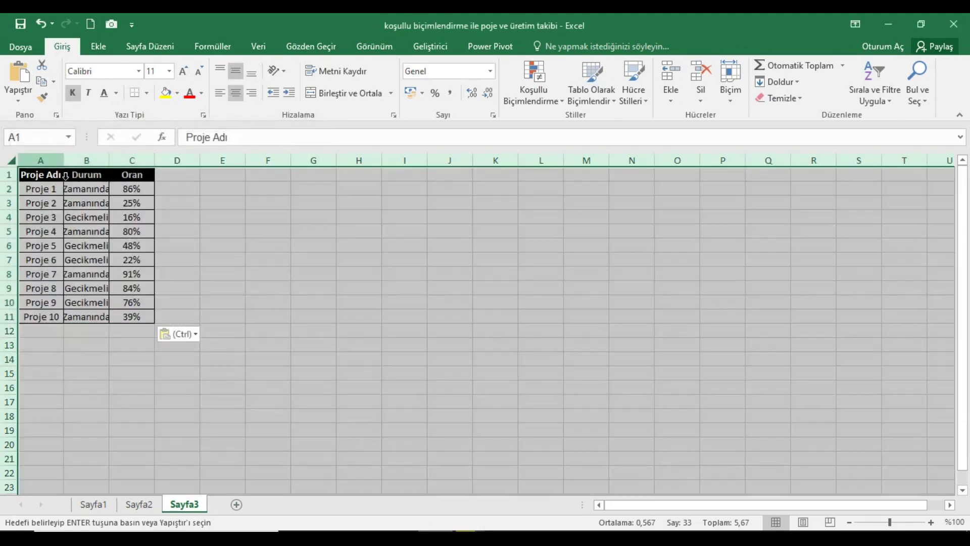
{"action": "double_click", "coordinate": [64, 160]}
{"action": "left_click", "coordinate": [51, 178]}
{"action": "key", "text": "Escape"}
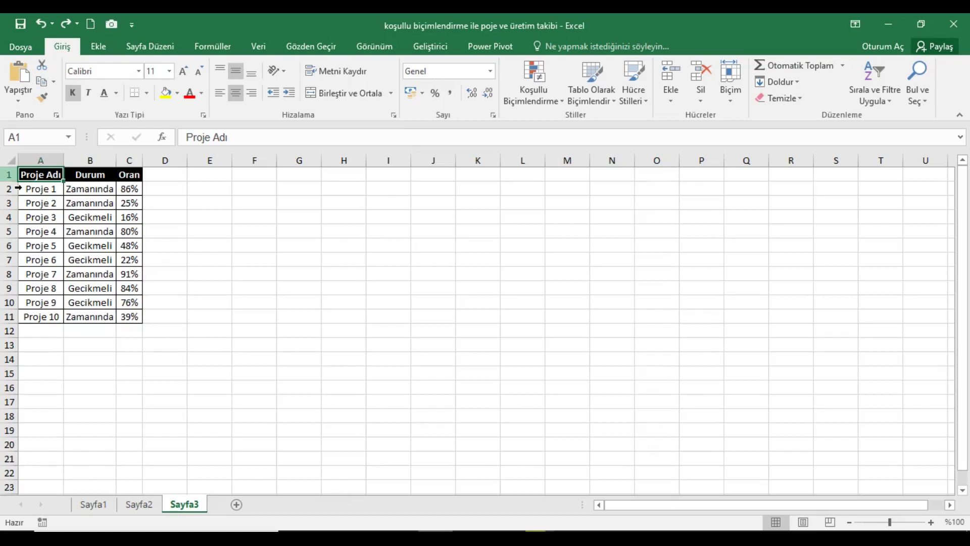
Step: Set rows 1 to 11 to a height of 30
{"action": "left_click_drag", "start_coordinate": [11, 174], "coordinate": [10, 319]}
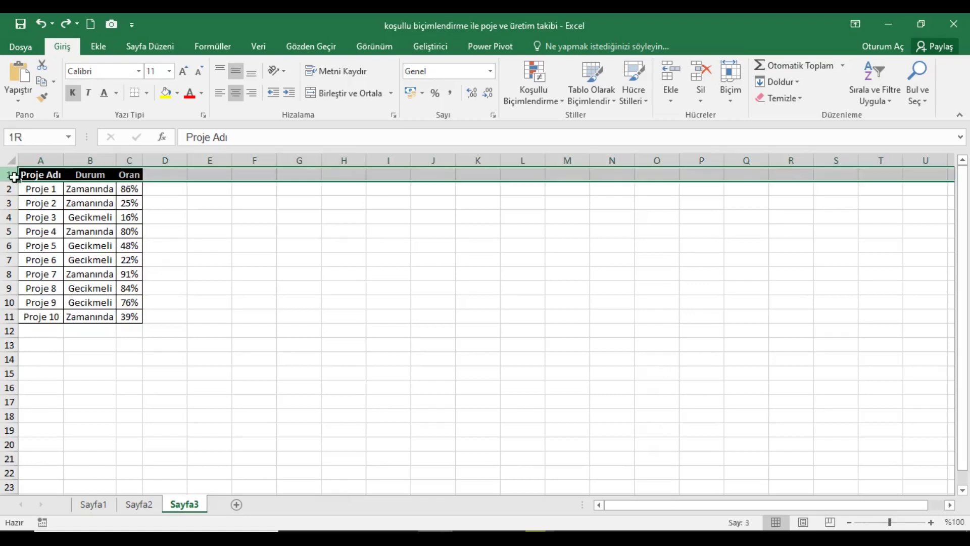
{"action": "right_click", "coordinate": [128, 281]}
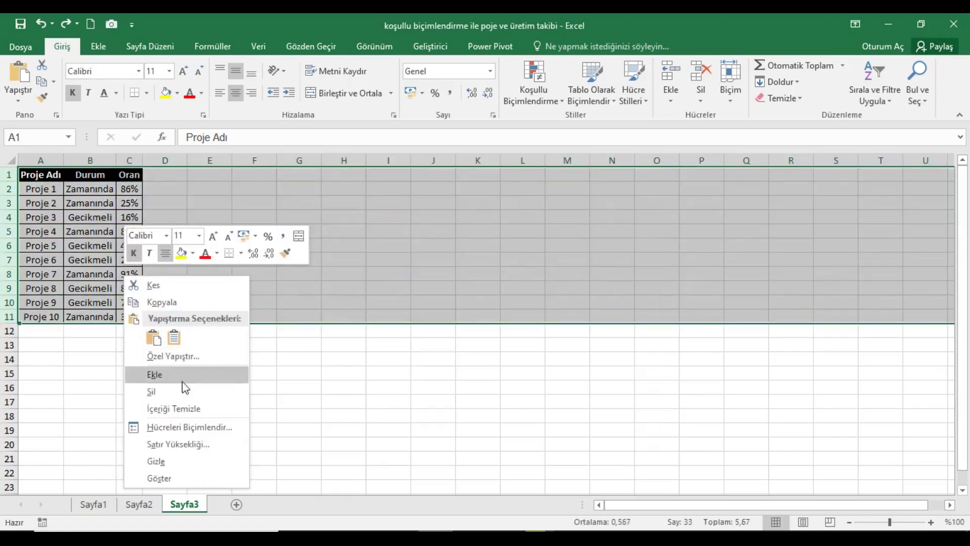
{"action": "left_click", "coordinate": [184, 441]}
{"action": "type", "text": "30"}
{"action": "left_click", "coordinate": [148, 452]}
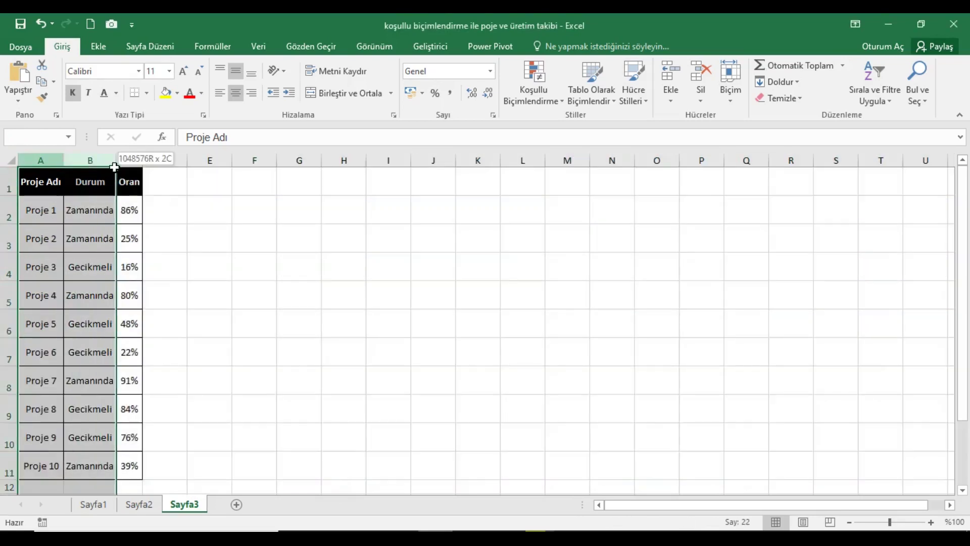
Step: Set columns A to C to a width of 15
{"action": "left_click_drag", "start_coordinate": [48, 163], "coordinate": [129, 162]}
{"action": "right_click", "coordinate": [130, 163]}
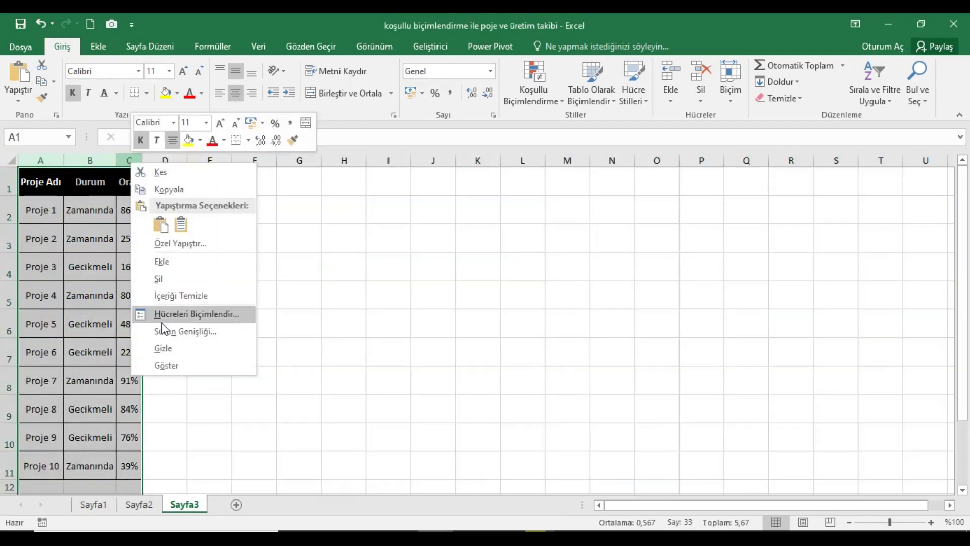
{"action": "left_click", "coordinate": [167, 332]}
{"action": "type", "text": "5"}
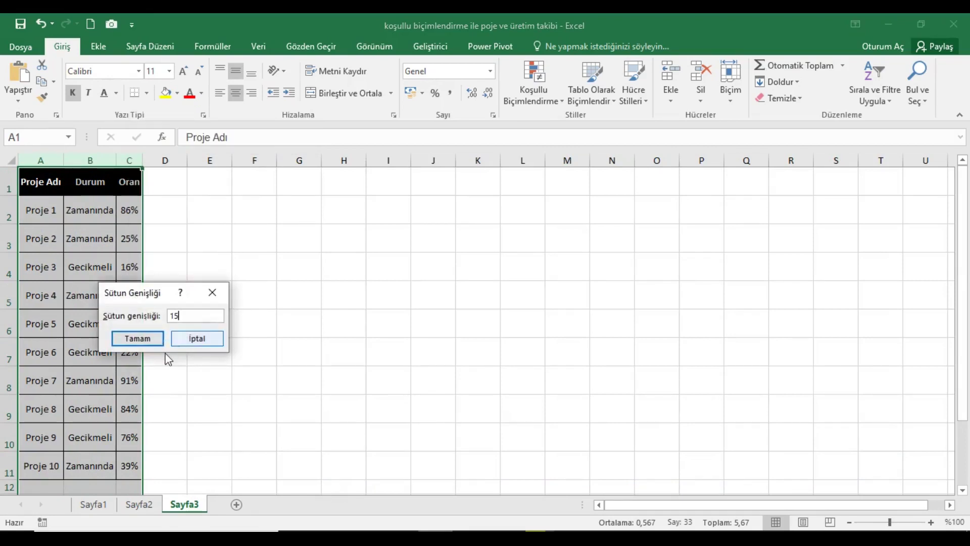
{"action": "left_click", "coordinate": [140, 338]}
Step: Add a Grafik header in D1 with the same black header style
{"action": "left_click", "coordinate": [276, 188]}
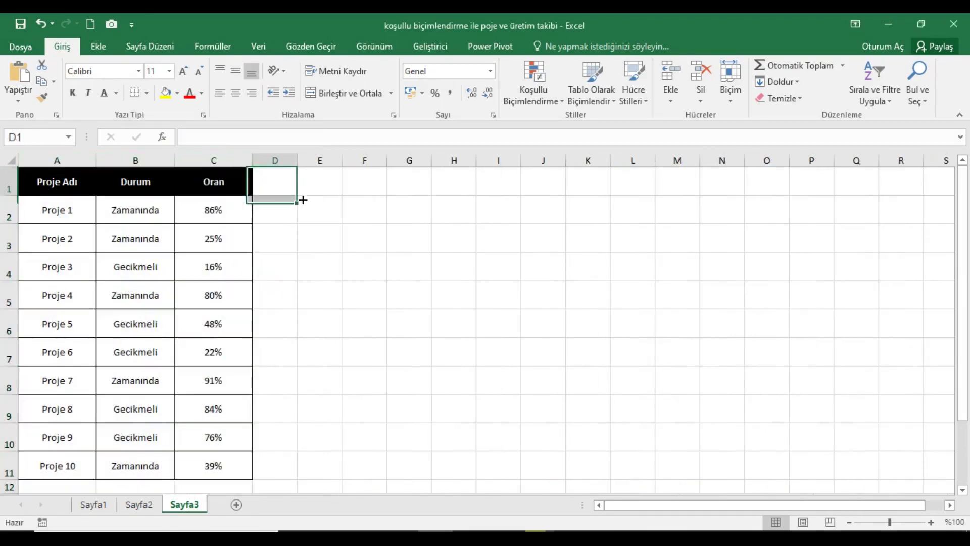
{"action": "key", "text": "ctrl+r"}
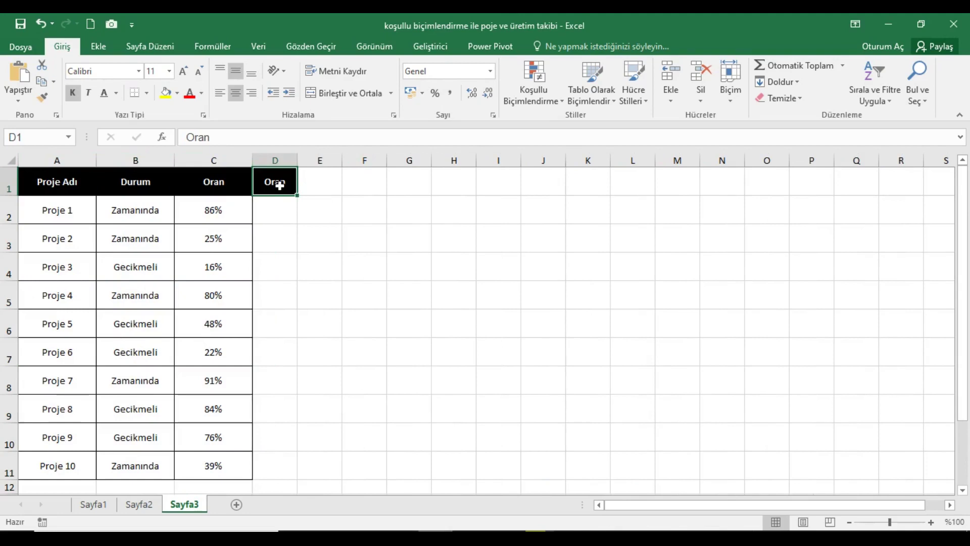
{"action": "type", "text": "Grafik"}
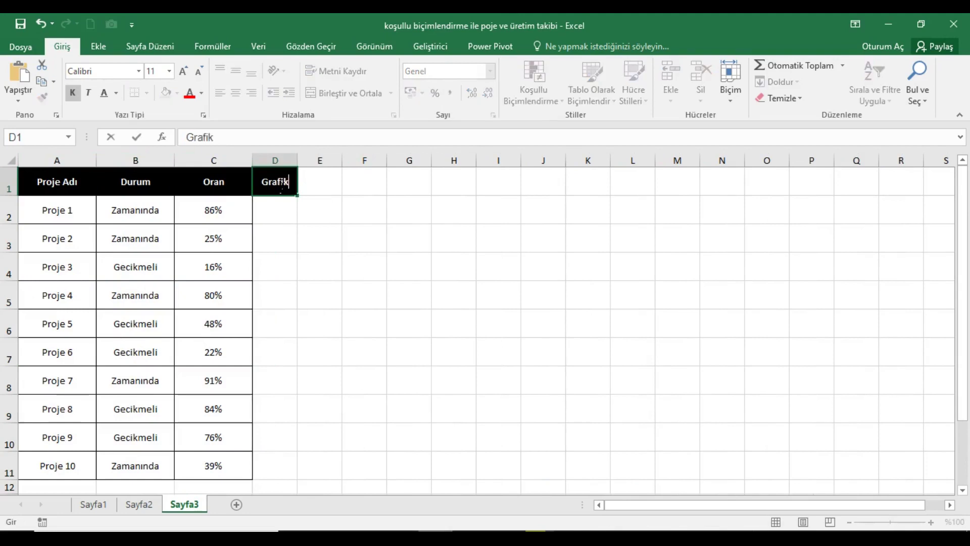
Step: Widen column D to a width of 40
{"action": "left_click", "coordinate": [276, 161]}
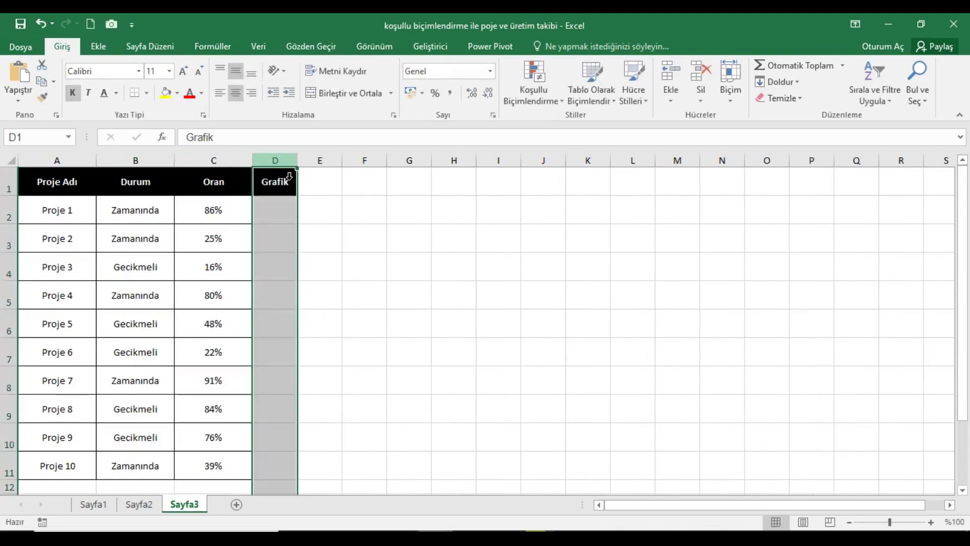
{"action": "right_click", "coordinate": [281, 163]}
{"action": "left_click", "coordinate": [329, 333]}
{"action": "type", "text": "40"}
{"action": "left_click", "coordinate": [318, 345]}
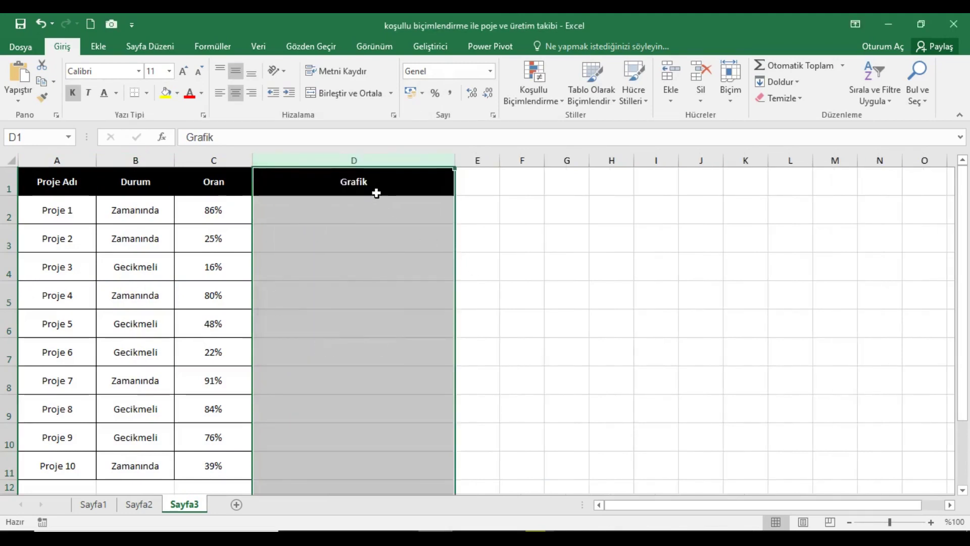
{"action": "left_click", "coordinate": [374, 193]}
Step: Hide the sheet gridlines so only the table borders remain
{"action": "left_click", "coordinate": [365, 50]}
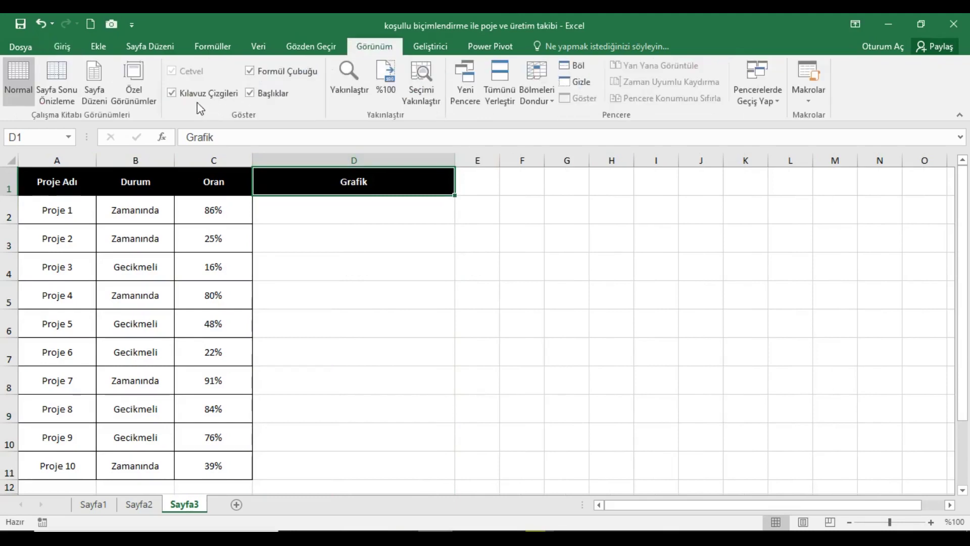
{"action": "left_click", "coordinate": [172, 93]}
{"action": "left_click", "coordinate": [63, 47]}
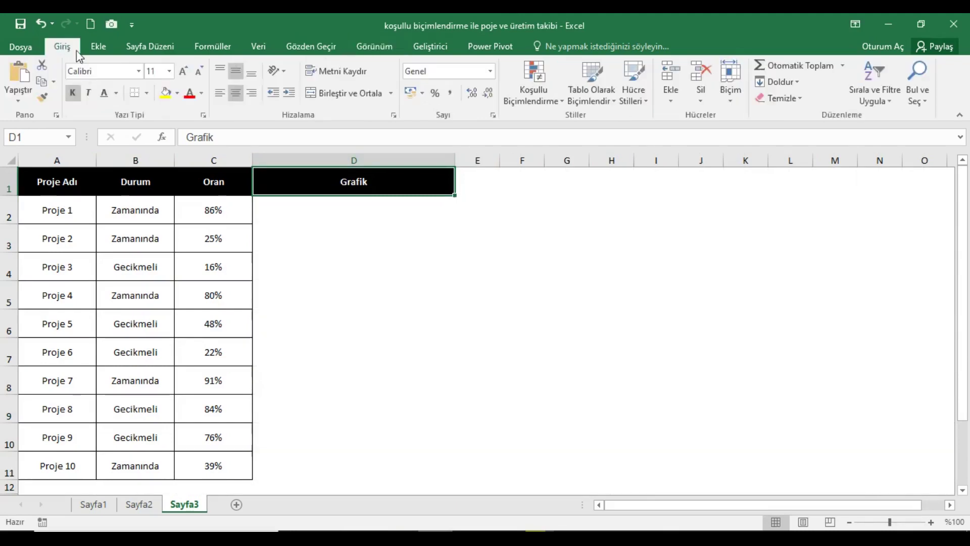
{"action": "left_click", "coordinate": [354, 211]}
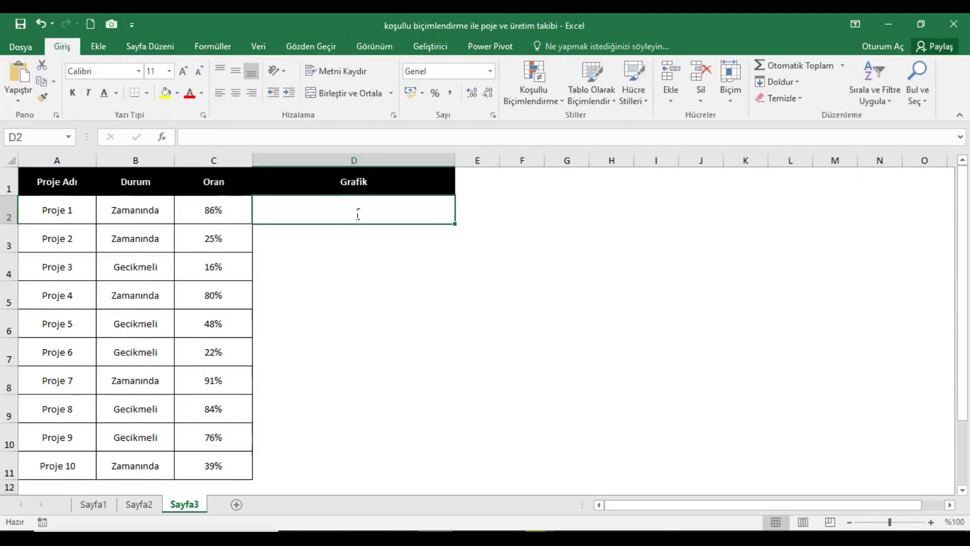
Step: Enter =1-C2 in D2 and give it C2's bordered, centred Oran formatting
{"action": "type", "text": "=1-"}
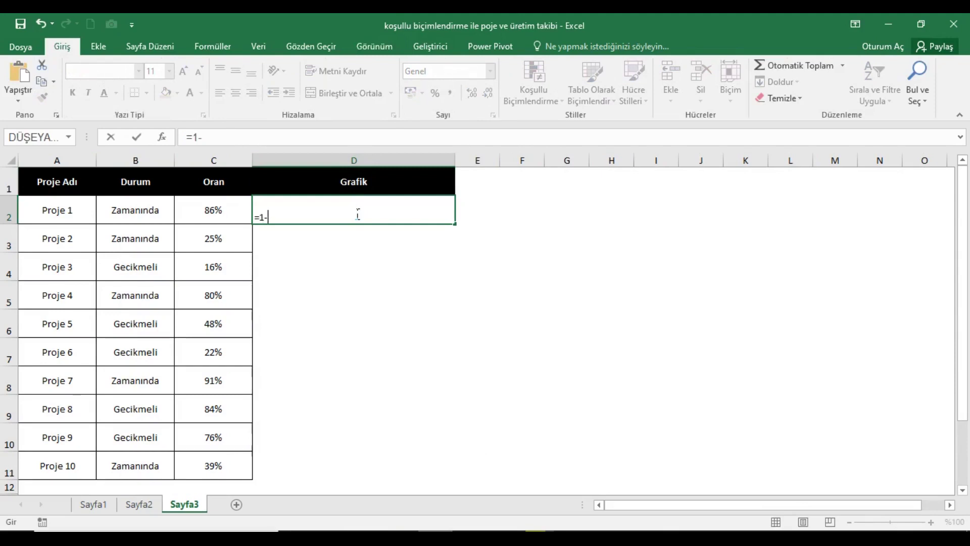
{"action": "key", "text": "Left"}
{"action": "key", "text": "Return"}
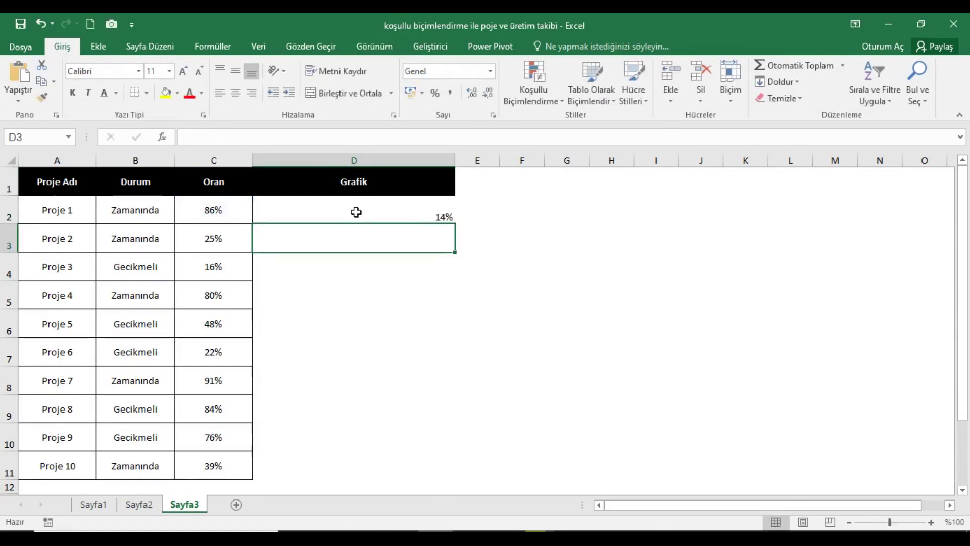
{"action": "left_click", "coordinate": [354, 211]}
{"action": "left_click", "coordinate": [214, 211]}
{"action": "left_click", "coordinate": [43, 97]}
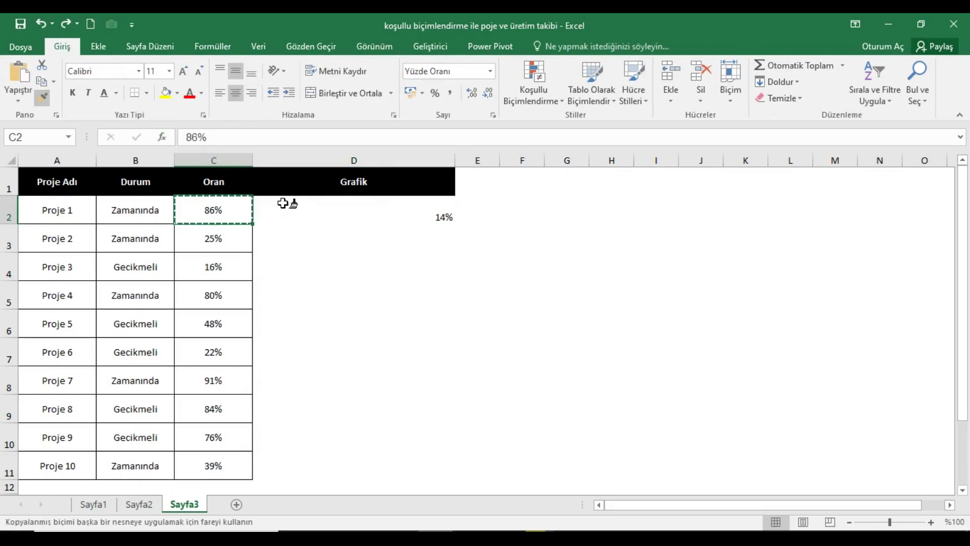
{"action": "left_click", "coordinate": [287, 210]}
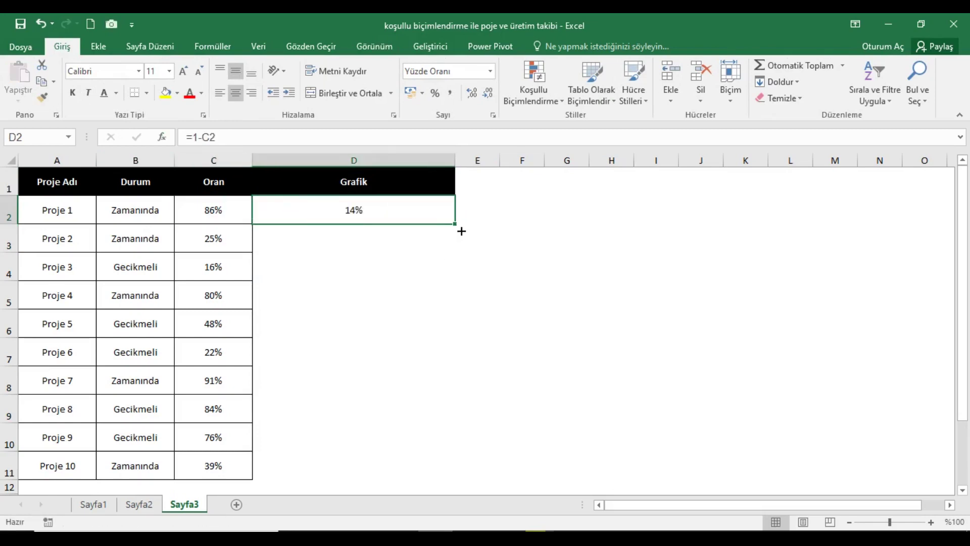
Step: Fill the D2 formula down to D11, giving remainders from 14% to 61%
{"action": "left_click_drag", "start_coordinate": [455, 224], "coordinate": [456, 478]}
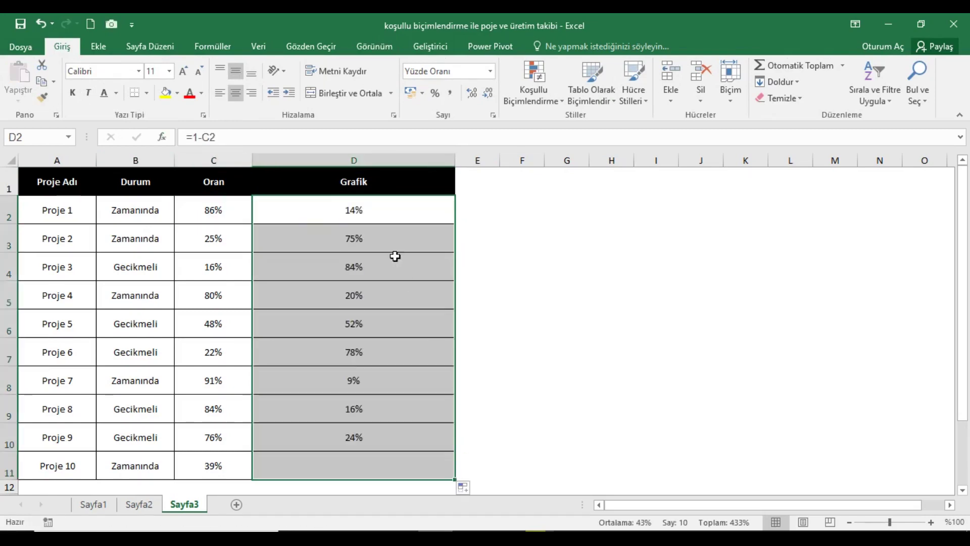
{"action": "left_click", "coordinate": [70, 182]}
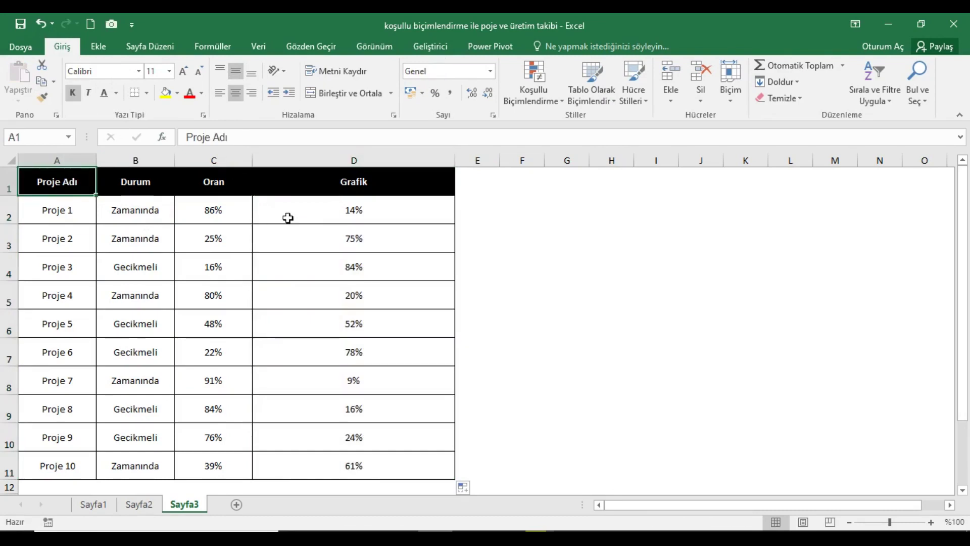
{"action": "left_click_drag", "start_coordinate": [288, 218], "coordinate": [265, 475]}
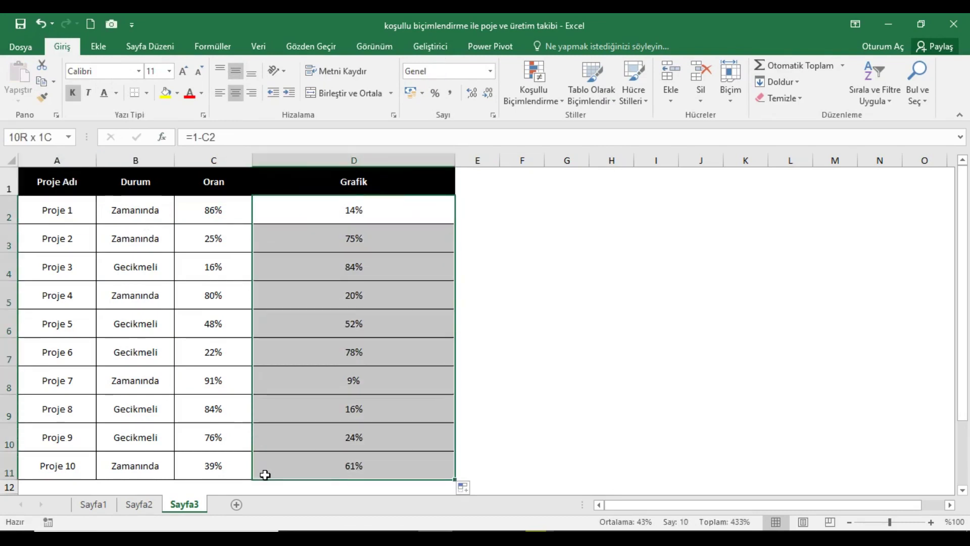
{"action": "left_click_drag", "start_coordinate": [129, 220], "coordinate": [124, 463]}
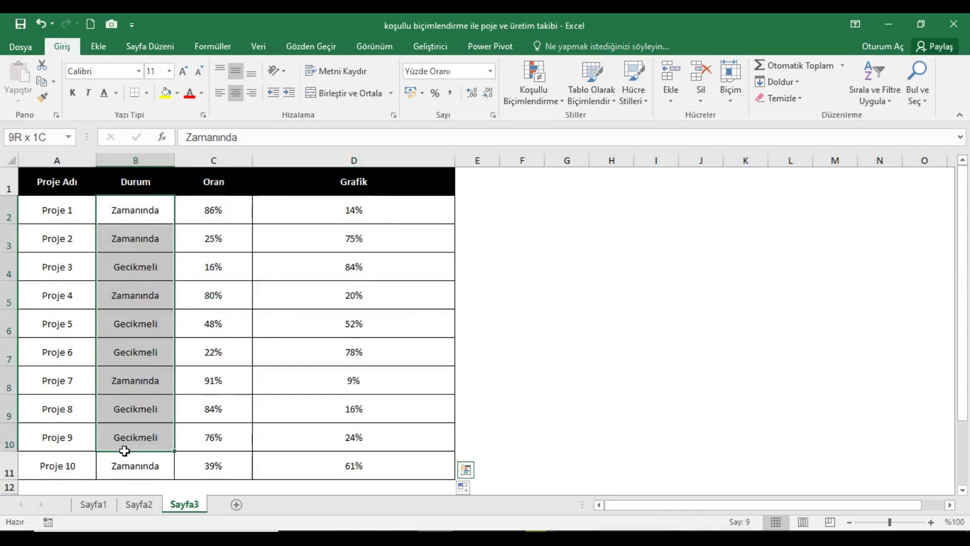
{"action": "left_click_drag", "start_coordinate": [229, 213], "coordinate": [232, 464]}
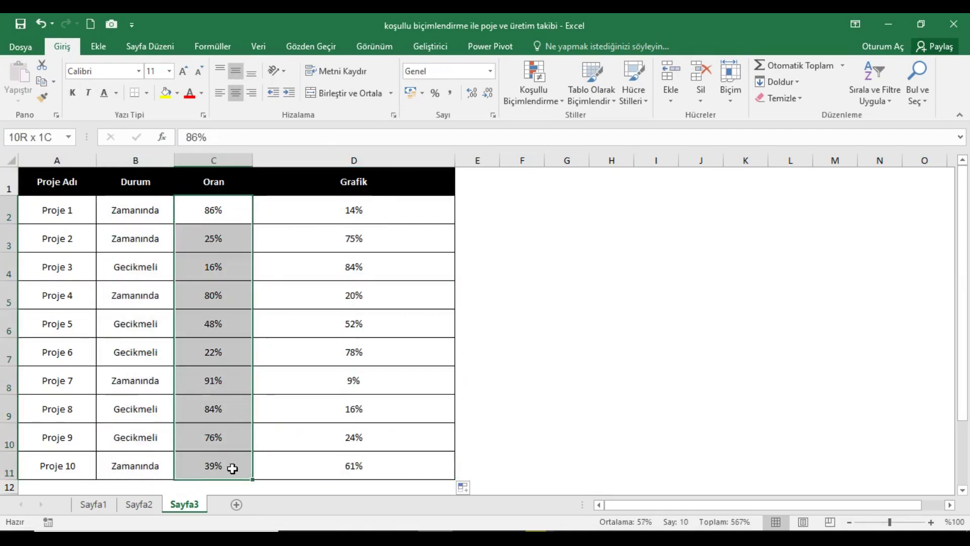
Step: Give B2 a list validation offering Zamanında or Gecikmeli, then check its dropdown
{"action": "left_click", "coordinate": [155, 218]}
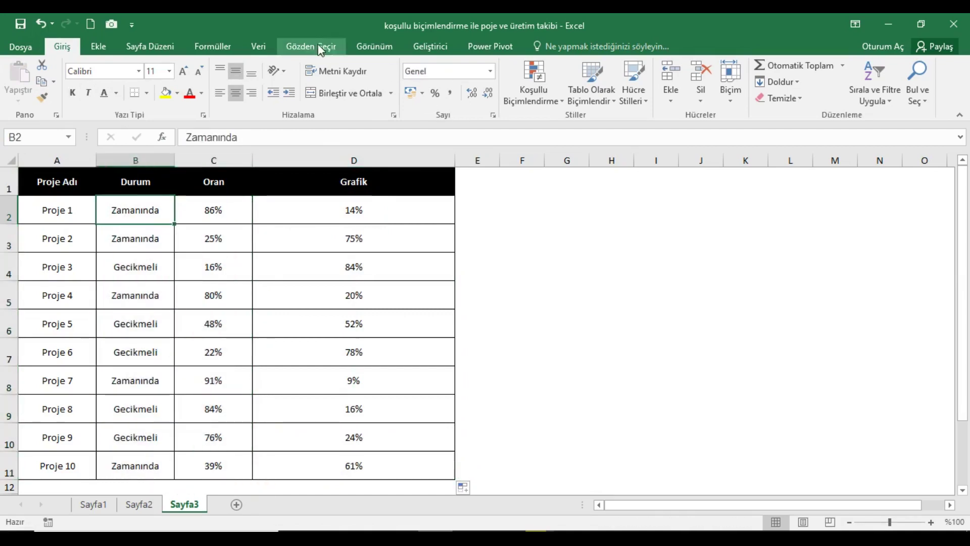
{"action": "left_click", "coordinate": [255, 45]}
{"action": "left_click", "coordinate": [580, 99]}
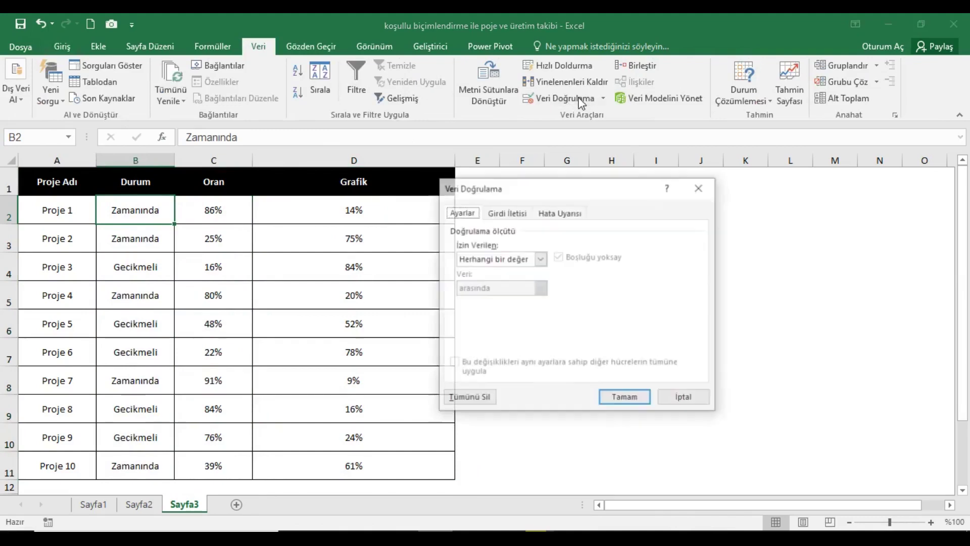
{"action": "left_click", "coordinate": [540, 259]}
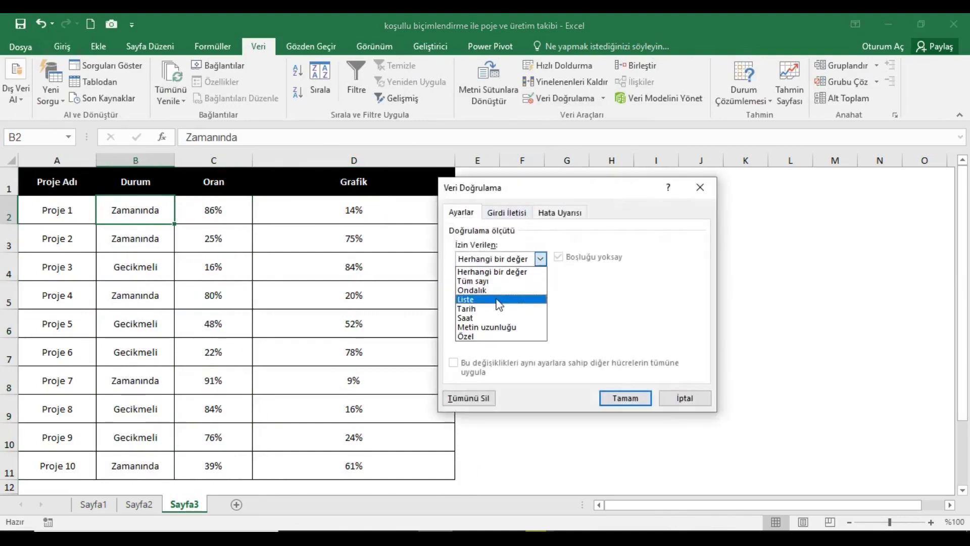
{"action": "left_click", "coordinate": [503, 303]}
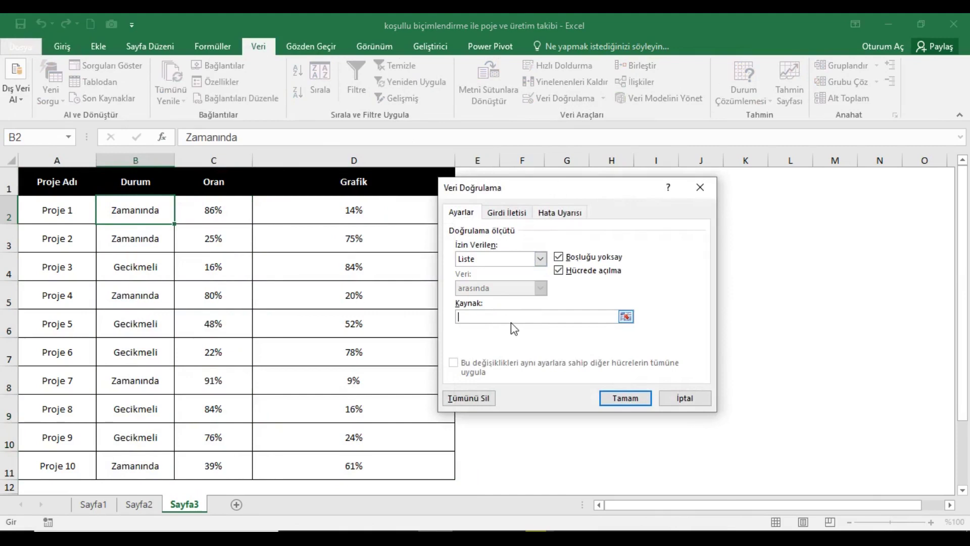
{"action": "type", "text": "Za"}
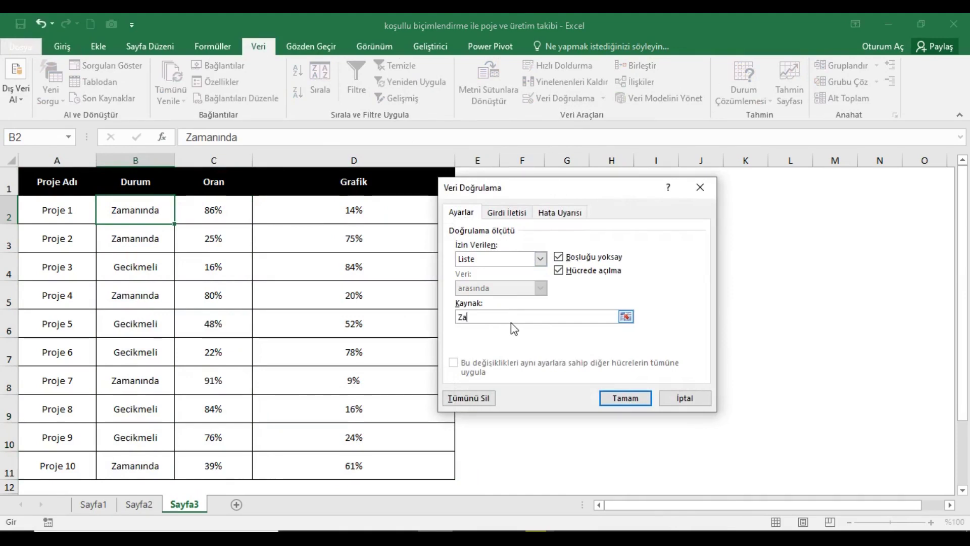
{"action": "type", "text": "manında"}
{"action": "type", "text": ";Gecikmeli"}
{"action": "left_click", "coordinate": [624, 397]}
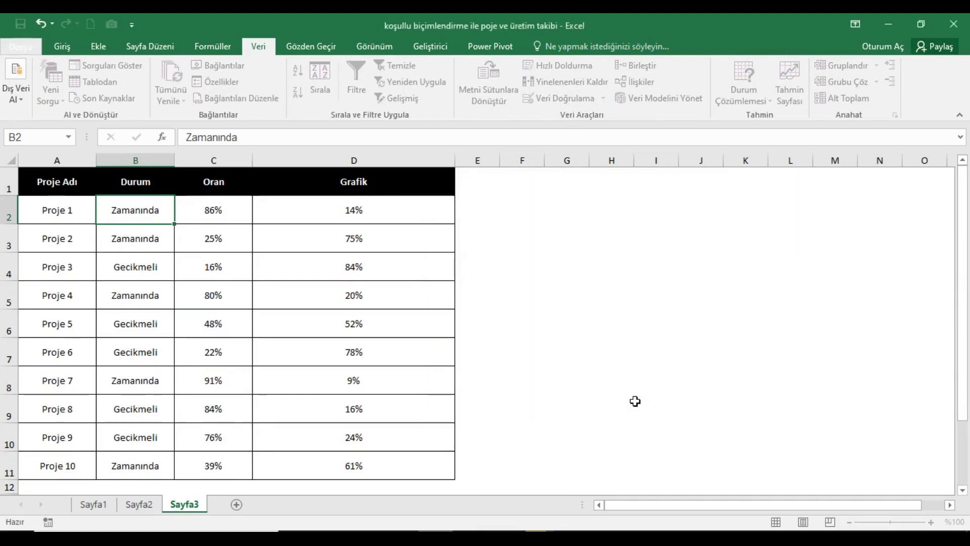
{"action": "left_click", "coordinate": [181, 218]}
{"action": "left_click", "coordinate": [179, 220]}
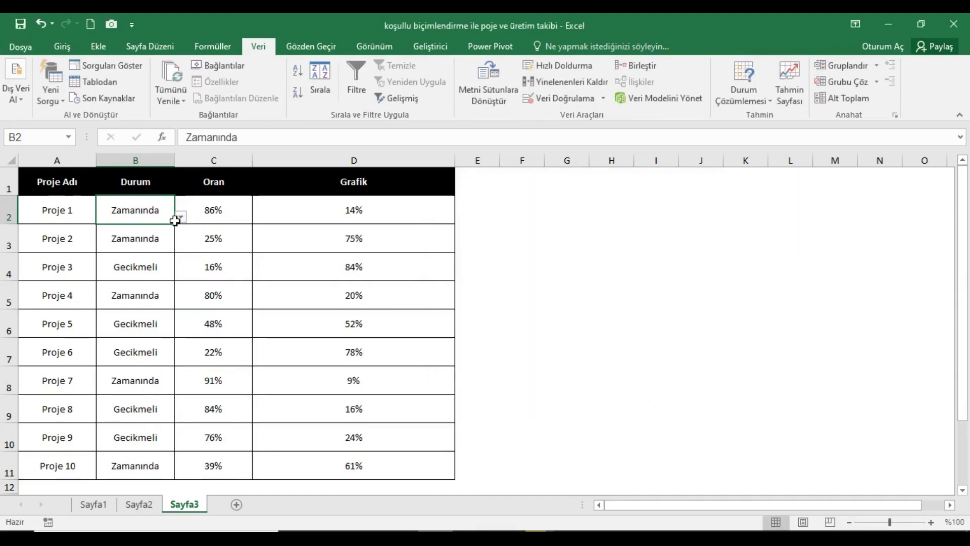
Step: Fill B2's dropdown down to B11 and set Proje 3, 6 and 9 to Gecikmeli
{"action": "left_click_drag", "start_coordinate": [155, 248], "coordinate": [142, 462]}
{"action": "key", "text": "ctrl+d"}
{"action": "left_click", "coordinate": [145, 268]}
{"action": "left_click", "coordinate": [180, 273]}
{"action": "left_click", "coordinate": [153, 297]}
{"action": "left_click", "coordinate": [127, 352]}
{"action": "left_click", "coordinate": [181, 359]}
{"action": "left_click", "coordinate": [161, 379]}
{"action": "left_click", "coordinate": [143, 433]}
{"action": "left_click", "coordinate": [180, 444]}
{"action": "left_click", "coordinate": [149, 466]}
Step: Select the Grafik values D2:D11 for conditional formatting
{"action": "left_click_drag", "start_coordinate": [210, 215], "coordinate": [213, 468]}
{"action": "left_click", "coordinate": [329, 208]}
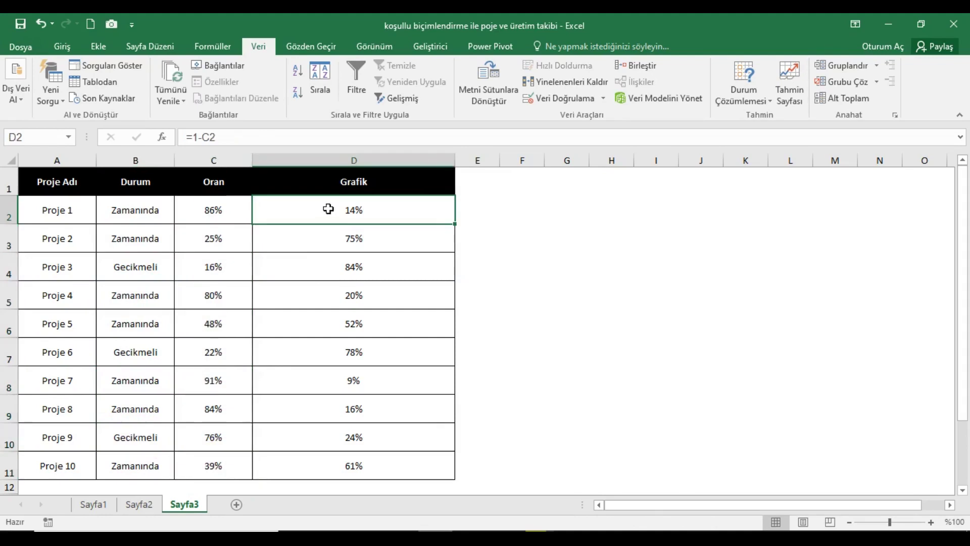
{"action": "left_click_drag", "start_coordinate": [319, 212], "coordinate": [321, 480]}
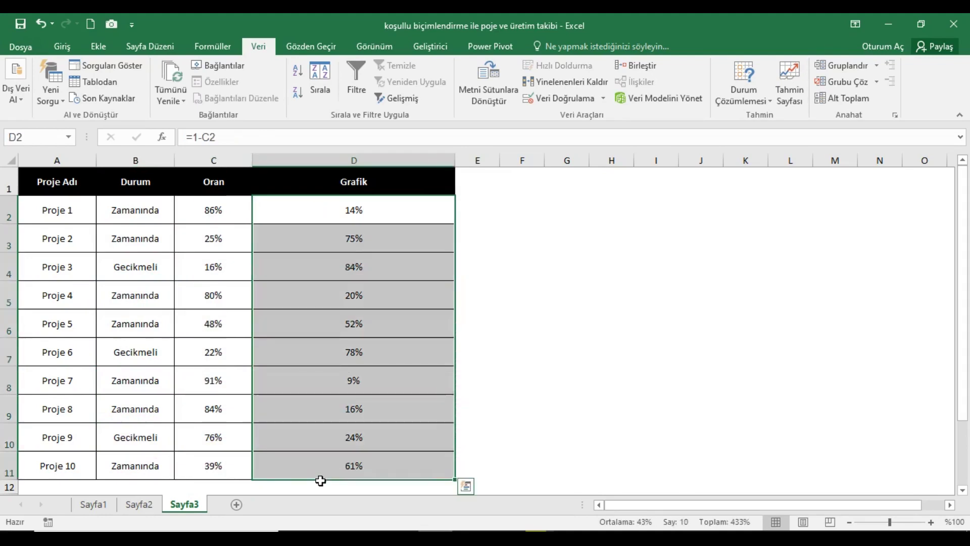
{"action": "left_click", "coordinate": [62, 46]}
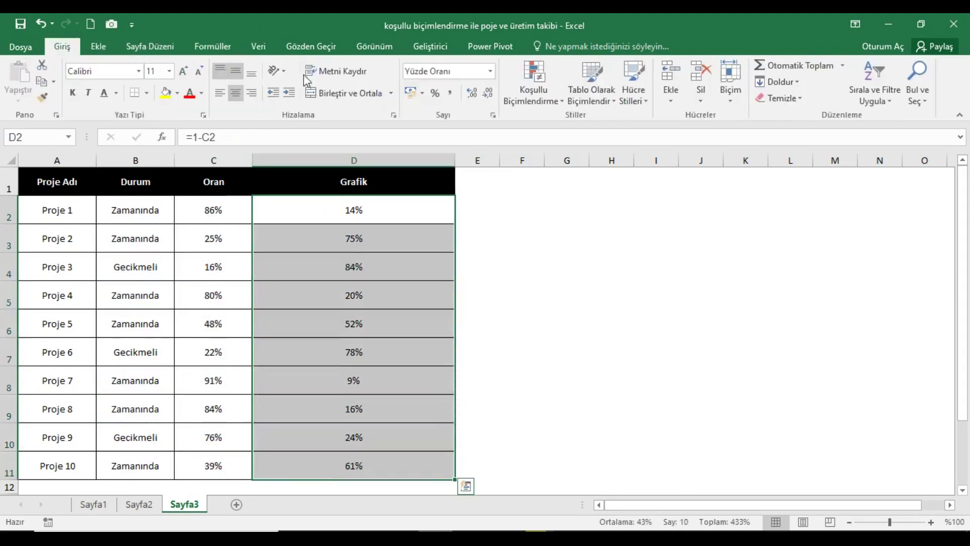
Step: Start a new formula rule =B2="Gecikmeli" in the conditional formatting manager
{"action": "left_click", "coordinate": [534, 80]}
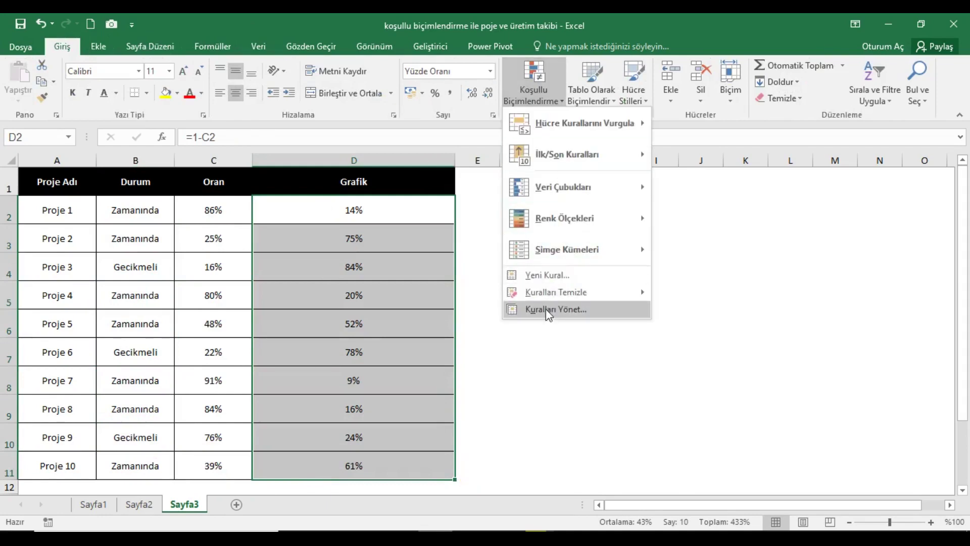
{"action": "left_click", "coordinate": [548, 309]}
{"action": "left_click", "coordinate": [394, 268]}
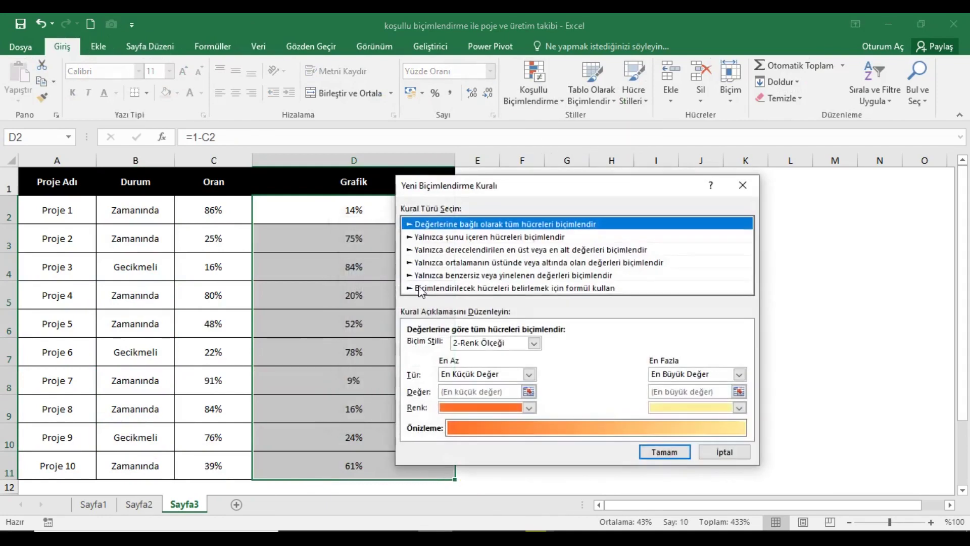
{"action": "left_click", "coordinate": [450, 289]}
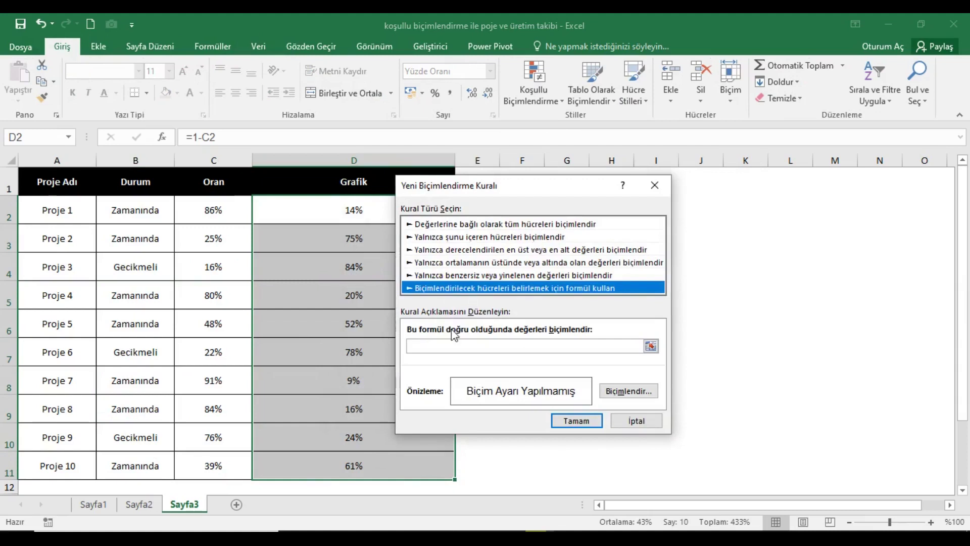
{"action": "left_click", "coordinate": [445, 349]}
{"action": "type", "text": "="}
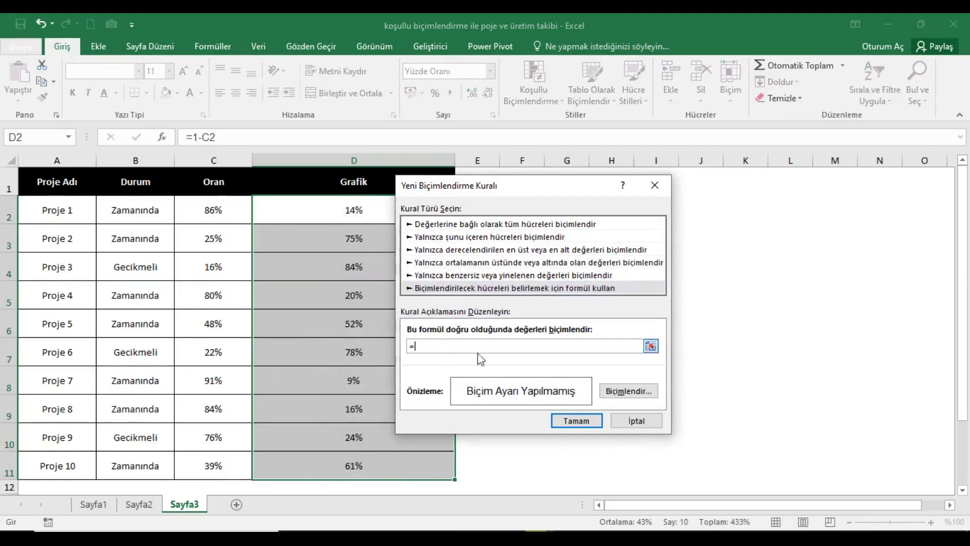
{"action": "left_click", "coordinate": [145, 211]}
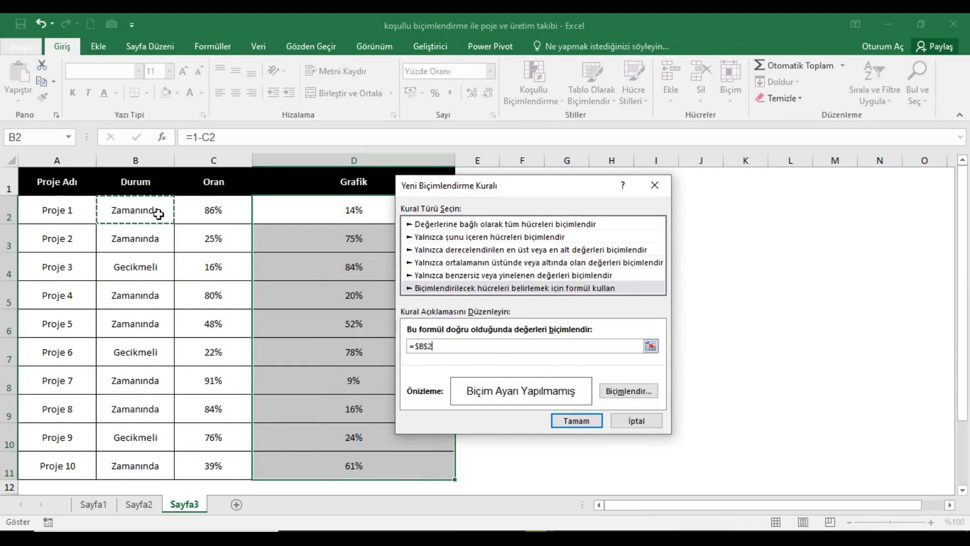
{"action": "key", "text": "F4"}
{"action": "key", "text": "F4"}
{"action": "key", "text": "F4"}
{"action": "type", "text": "=\"Ge"}
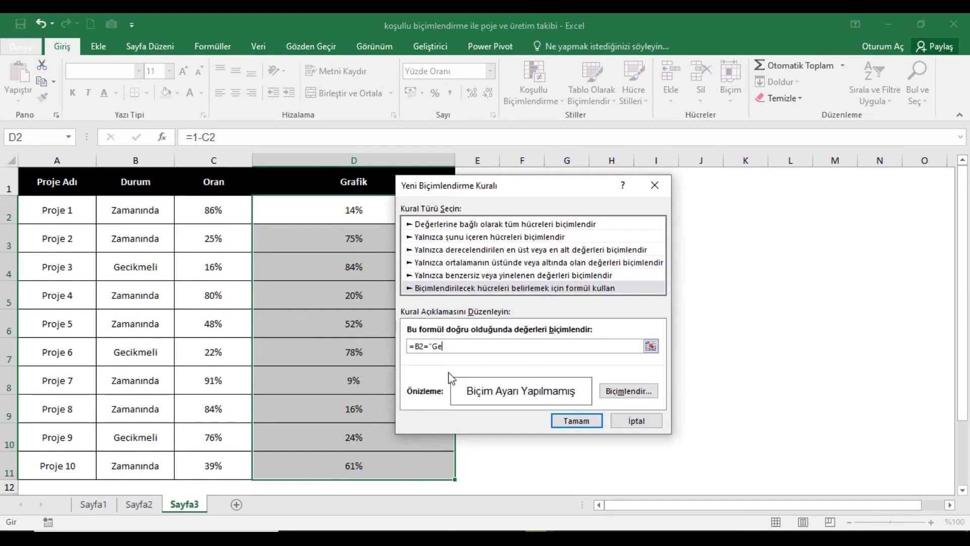
{"action": "type", "text": "cikmeli\""}
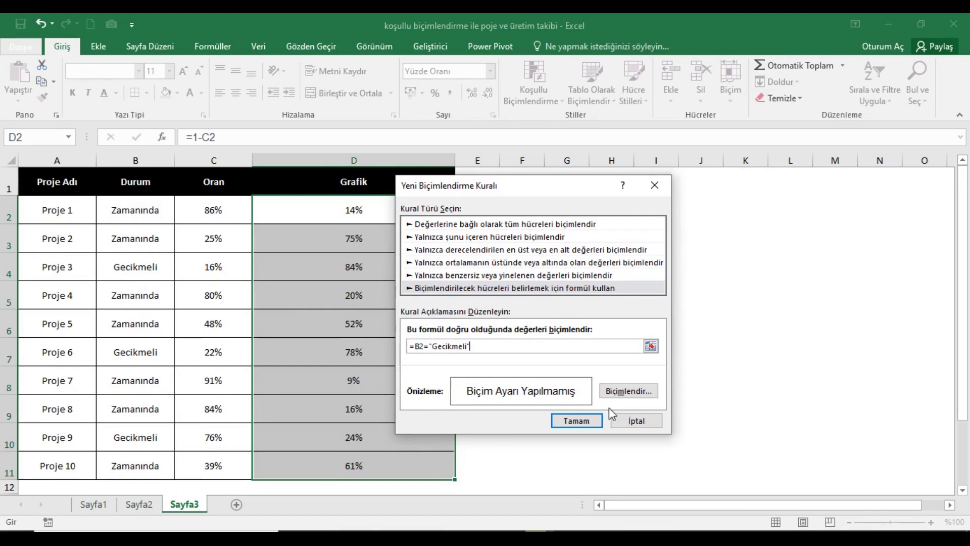
Step: Give the Gecikmeli rule a red-to-orange gradient fill and save it
{"action": "left_click", "coordinate": [614, 395]}
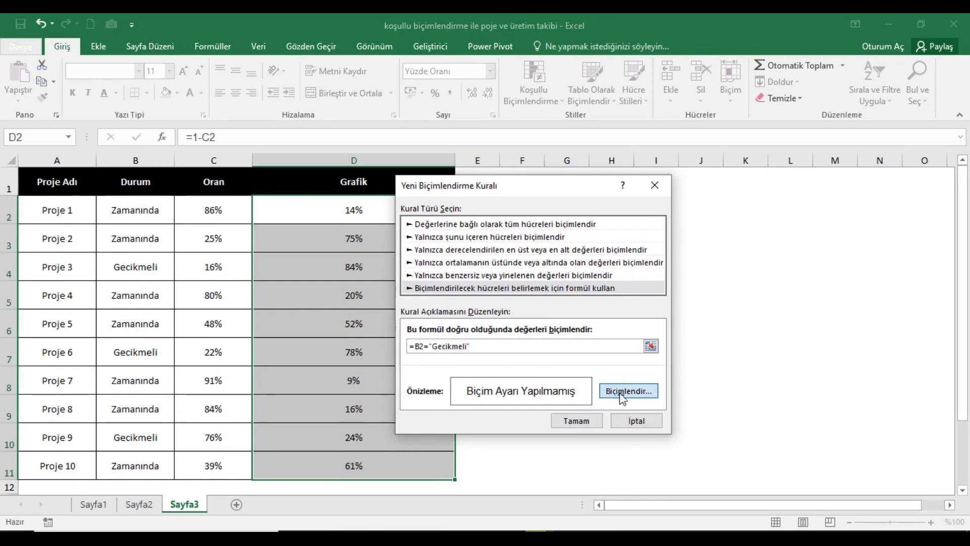
{"action": "left_click", "coordinate": [622, 392]}
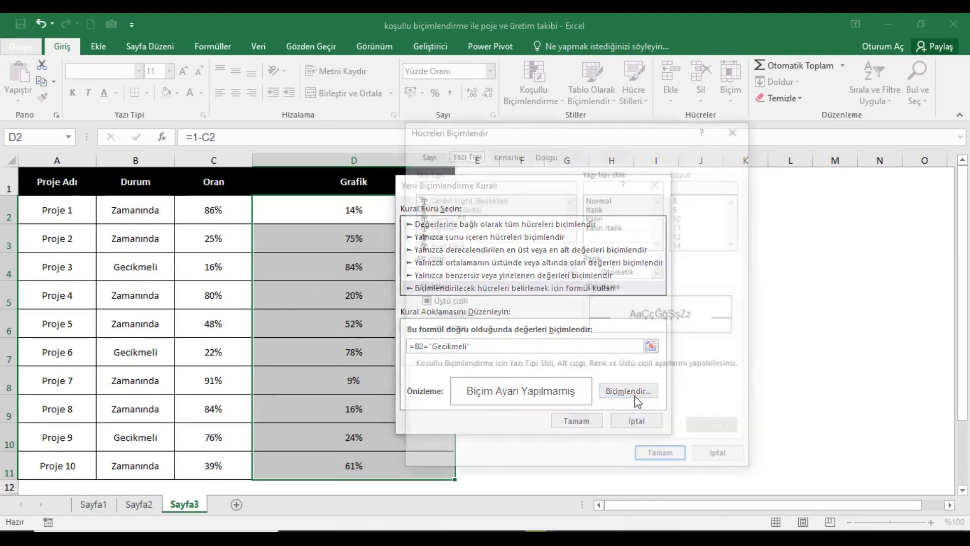
{"action": "left_click", "coordinate": [548, 154]}
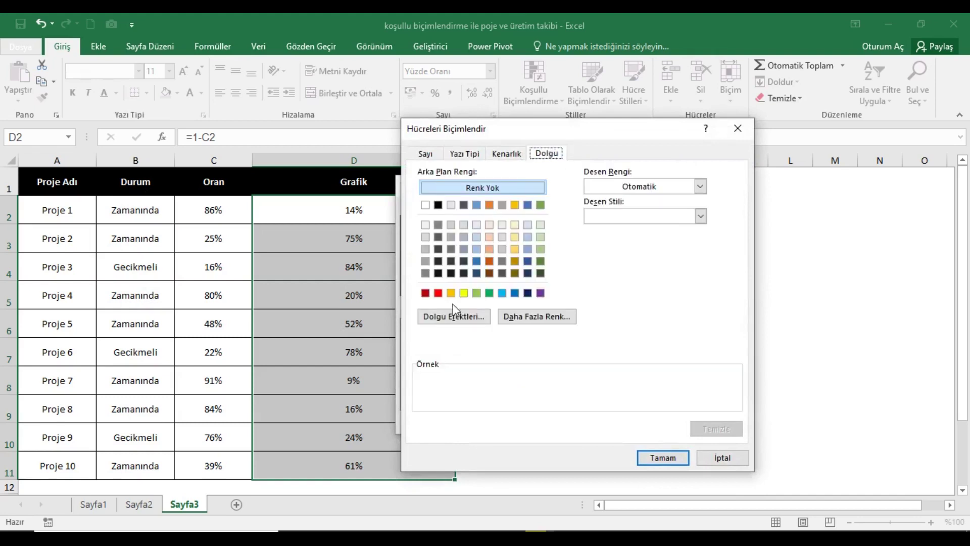
{"action": "left_click", "coordinate": [456, 317]}
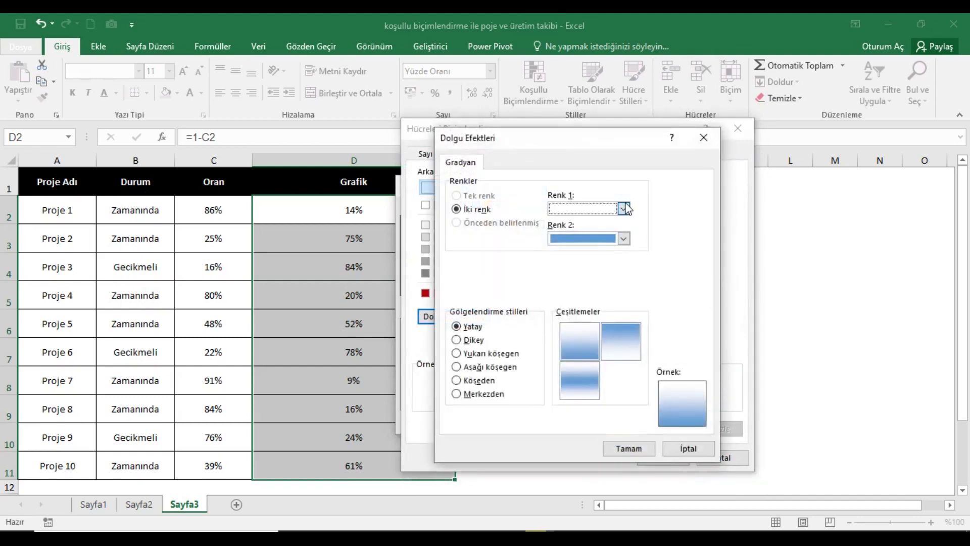
{"action": "left_click", "coordinate": [624, 208]}
{"action": "left_click", "coordinate": [567, 319]}
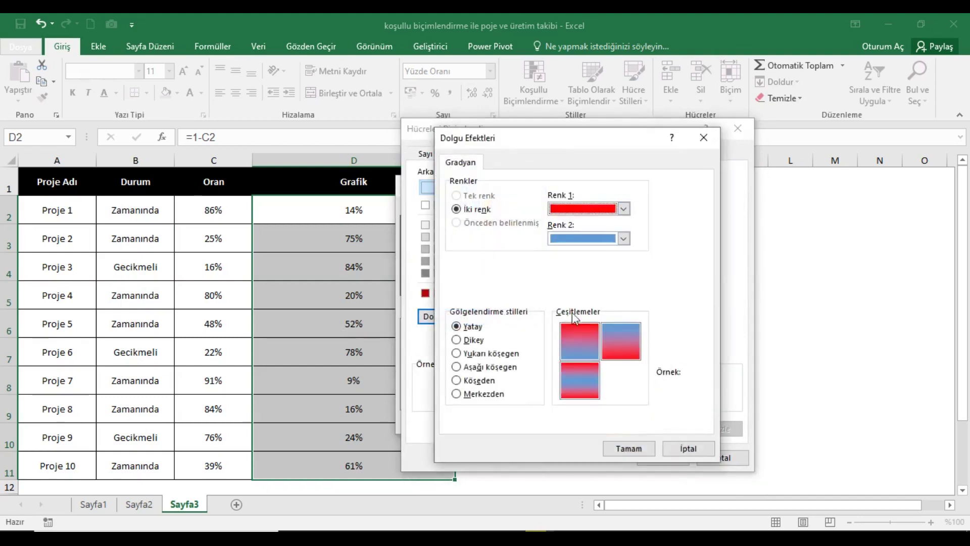
{"action": "left_click", "coordinate": [624, 239]}
{"action": "left_click", "coordinate": [616, 269]}
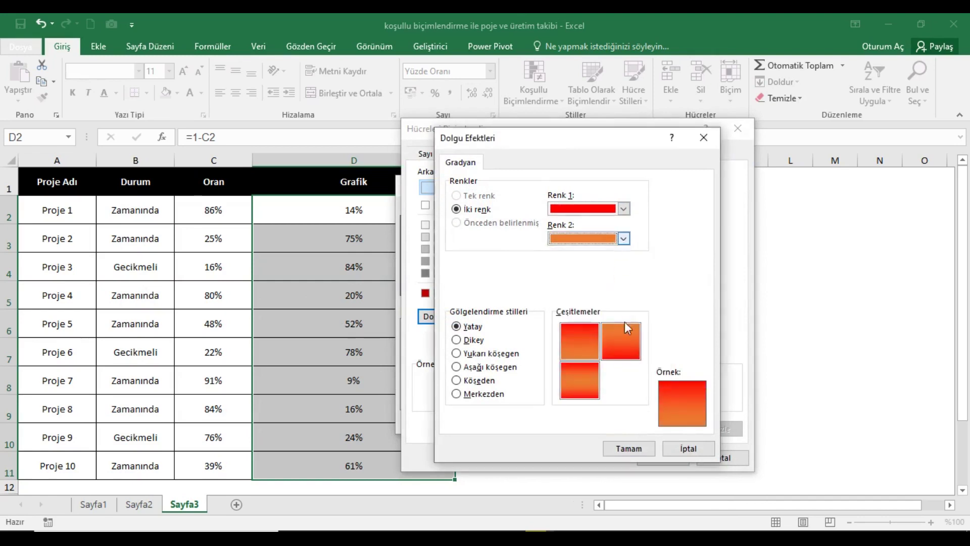
{"action": "left_click", "coordinate": [638, 453]}
{"action": "left_click", "coordinate": [665, 461]}
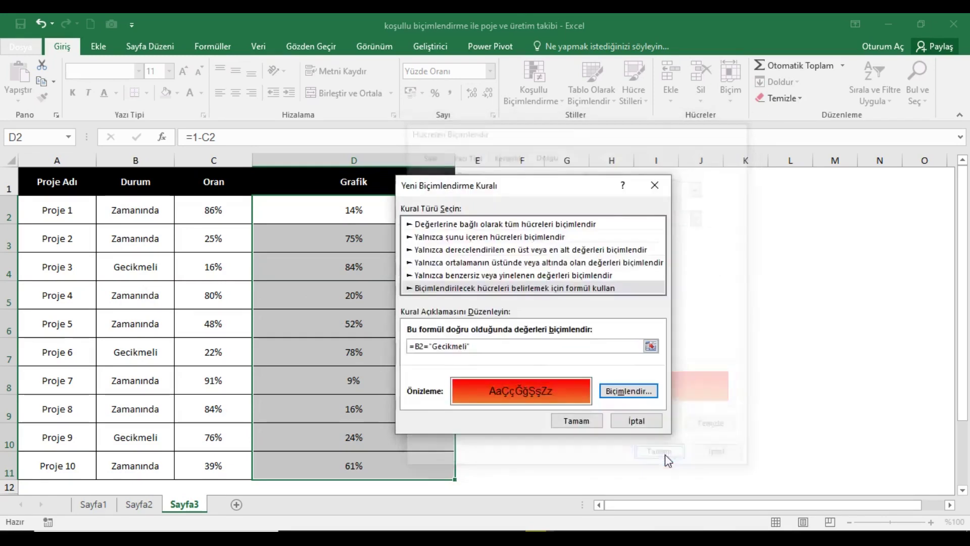
{"action": "left_click", "coordinate": [595, 421]}
{"action": "left_click", "coordinate": [595, 421]}
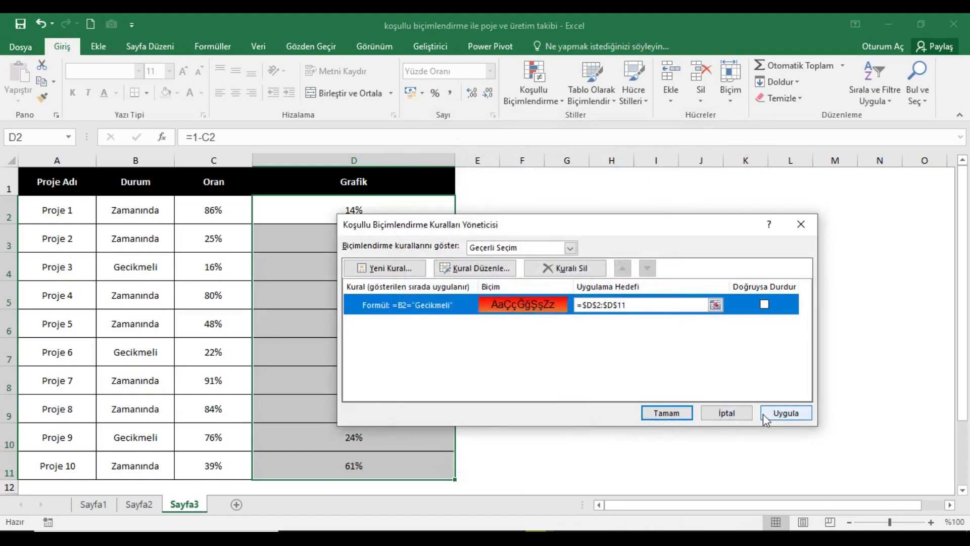
Step: Create a new formula-based rule with the condition =B2="Zamanında"
{"action": "left_click", "coordinate": [386, 268]}
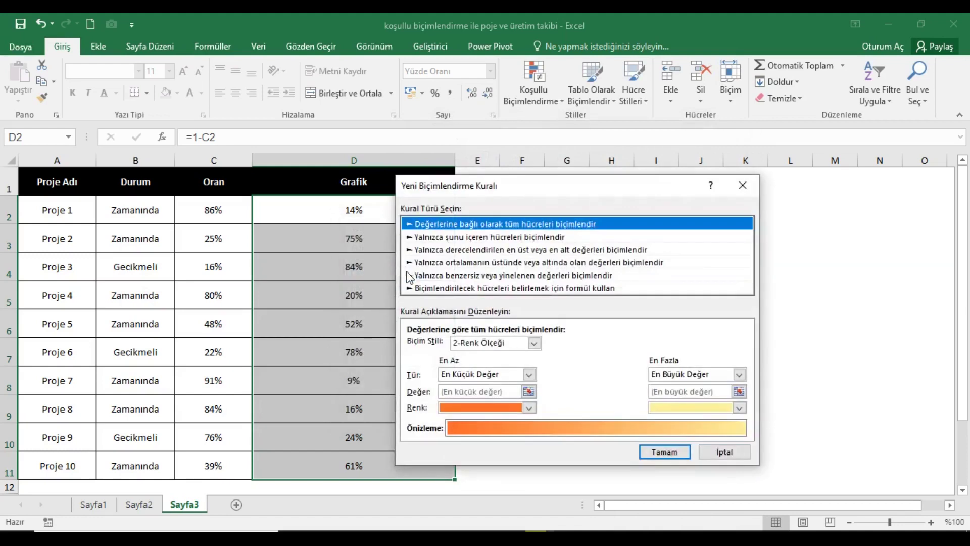
{"action": "left_click", "coordinate": [449, 288]}
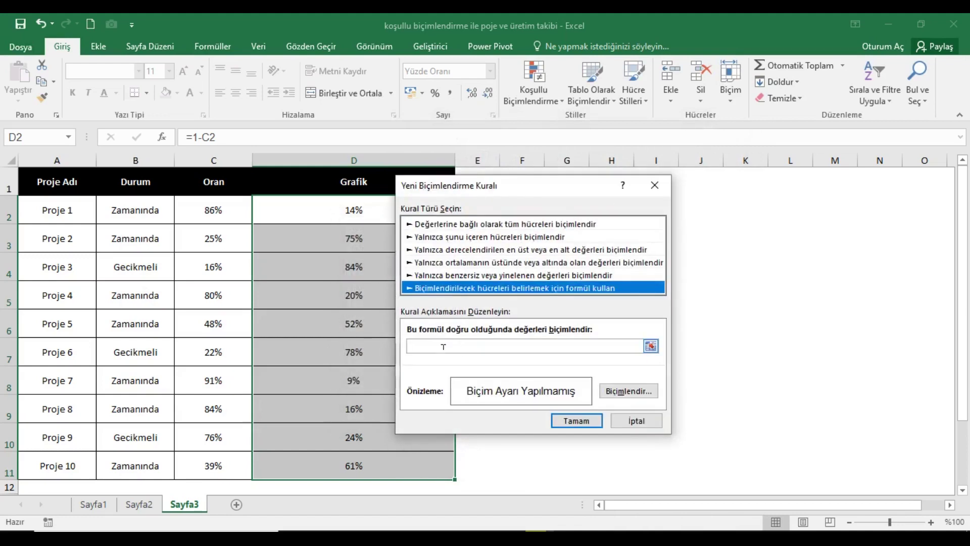
{"action": "left_click", "coordinate": [490, 350]}
{"action": "type", "text": "="}
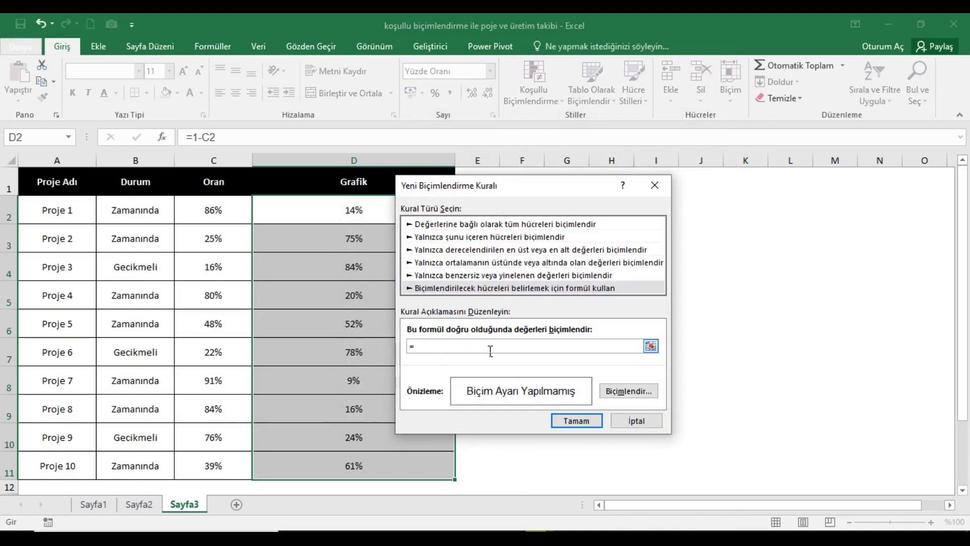
{"action": "left_click", "coordinate": [146, 222]}
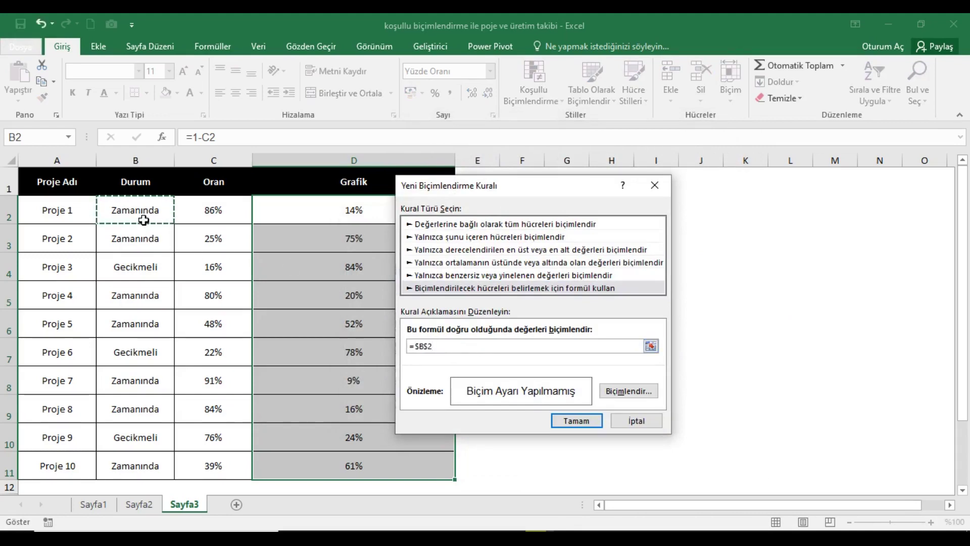
{"action": "key", "text": "F4"}
{"action": "key", "text": "F4"}
{"action": "key", "text": "F4"}
{"action": "type", "text": "=\"Zamanında"}
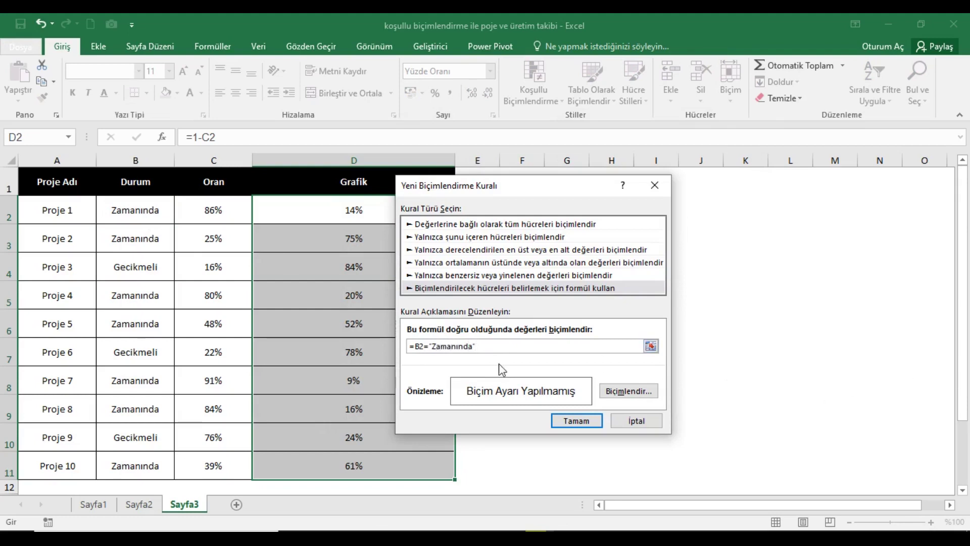
Step: Give the rule a light-green to green gradient fill, then save and apply it
{"action": "left_click", "coordinate": [614, 399]}
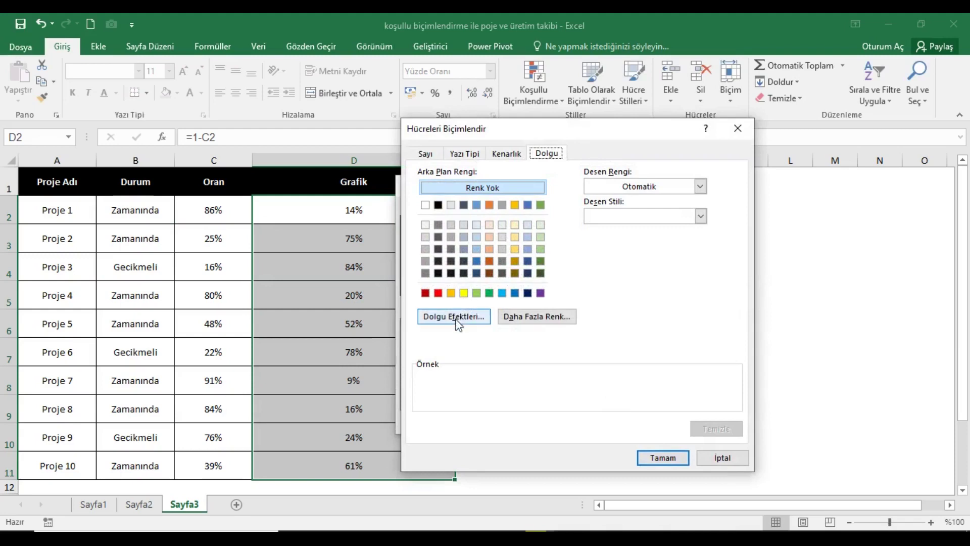
{"action": "left_click", "coordinate": [454, 317]}
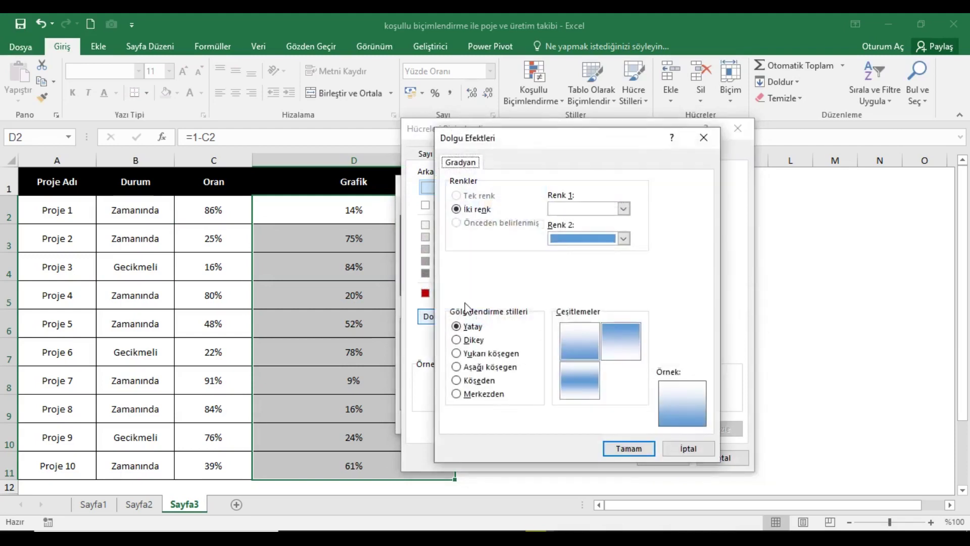
{"action": "left_click", "coordinate": [624, 209]}
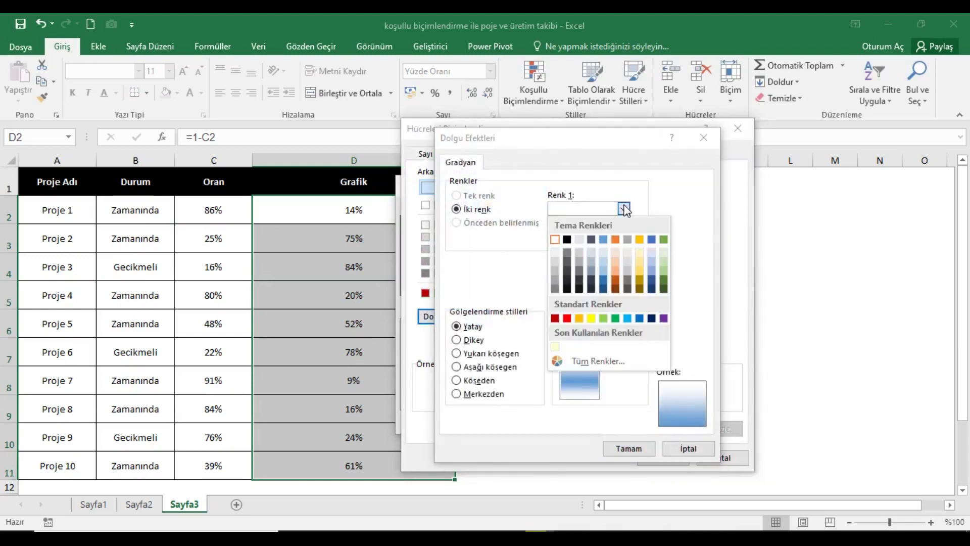
{"action": "left_click", "coordinate": [604, 318]}
{"action": "left_click", "coordinate": [627, 240]}
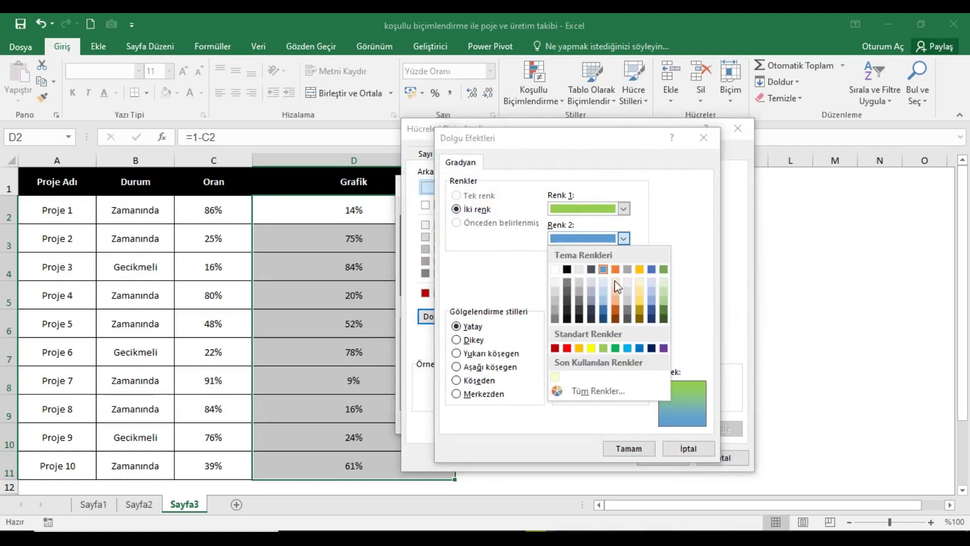
{"action": "left_click", "coordinate": [616, 348]}
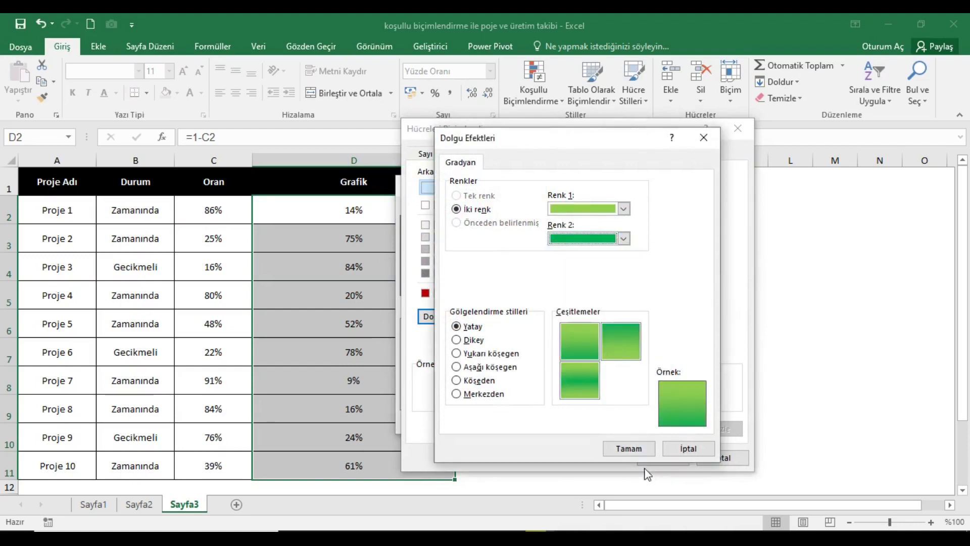
{"action": "left_click", "coordinate": [629, 448]}
{"action": "left_click", "coordinate": [655, 458]}
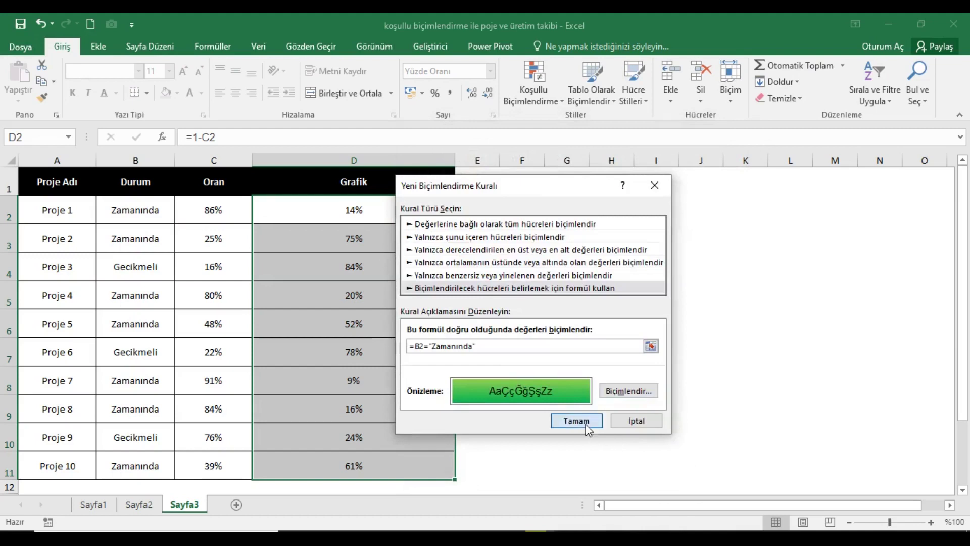
{"action": "left_click", "coordinate": [586, 426]}
{"action": "left_click", "coordinate": [793, 410]}
{"action": "left_click", "coordinate": [687, 413]}
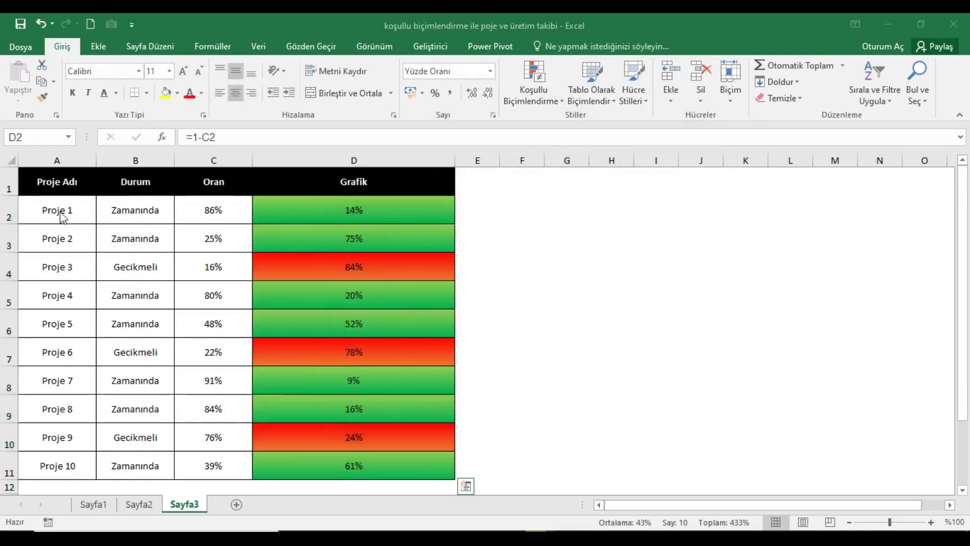
Step: Set Proje 10 and Proje 1 to Gecikmeli and Proje 3 to Zamanında
{"action": "left_click", "coordinate": [51, 185]}
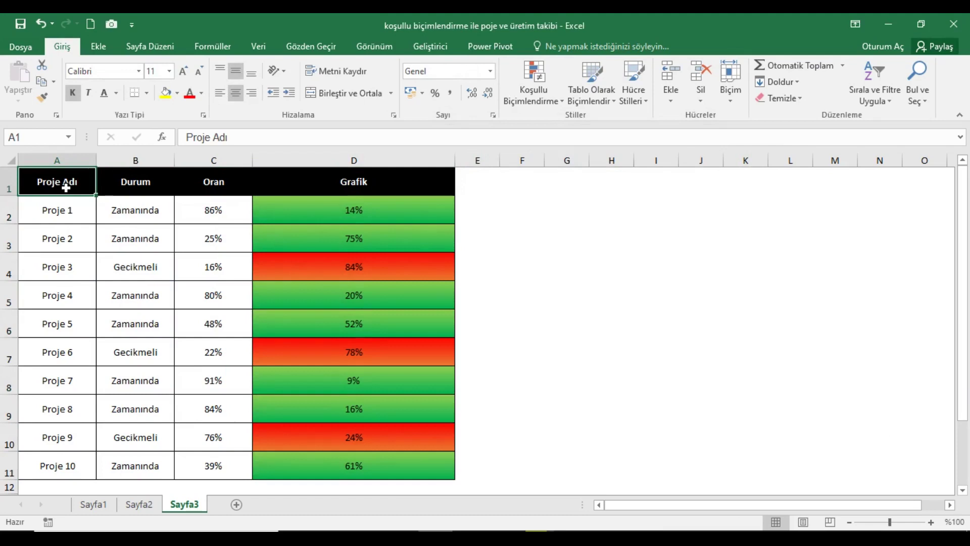
{"action": "left_click", "coordinate": [130, 470]}
{"action": "left_click", "coordinate": [180, 473]}
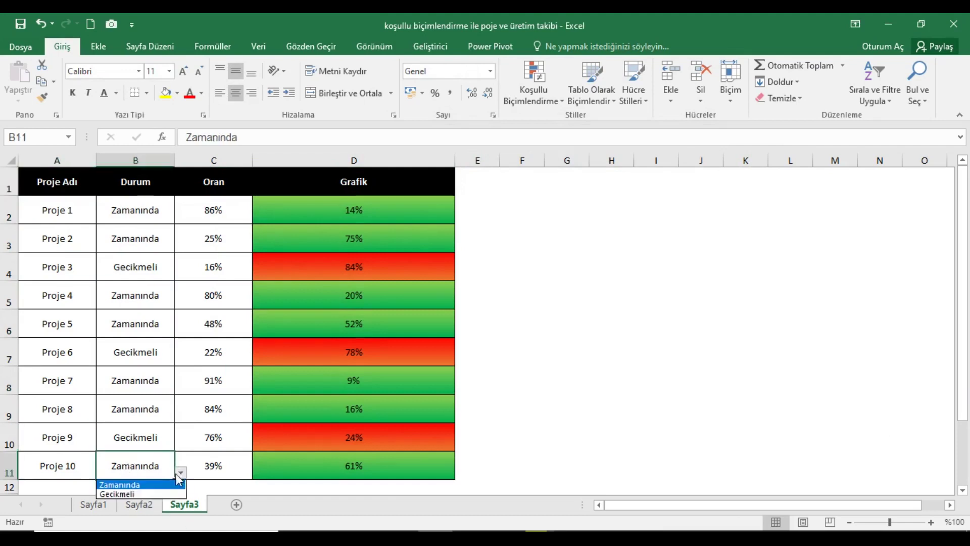
{"action": "left_click", "coordinate": [148, 494]}
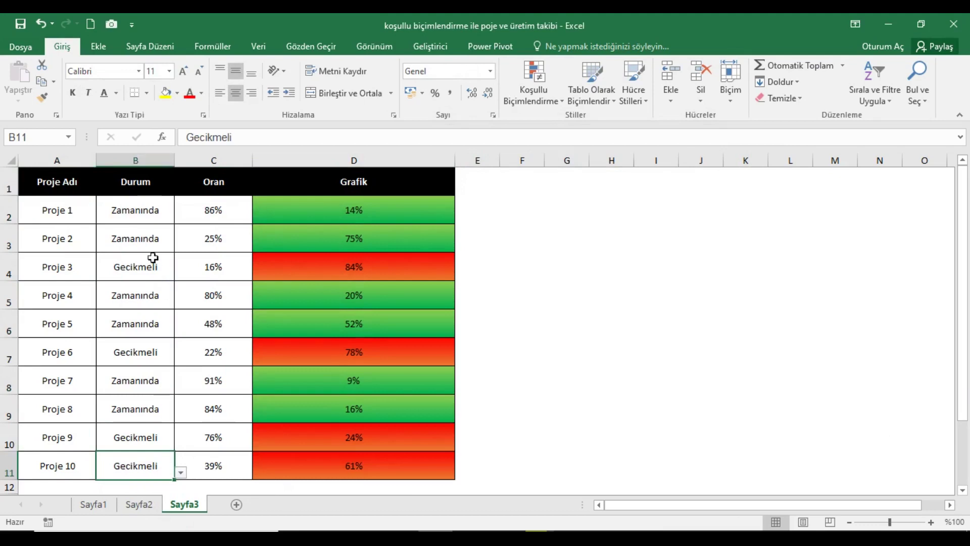
{"action": "left_click", "coordinate": [142, 212]}
{"action": "left_click", "coordinate": [180, 218]}
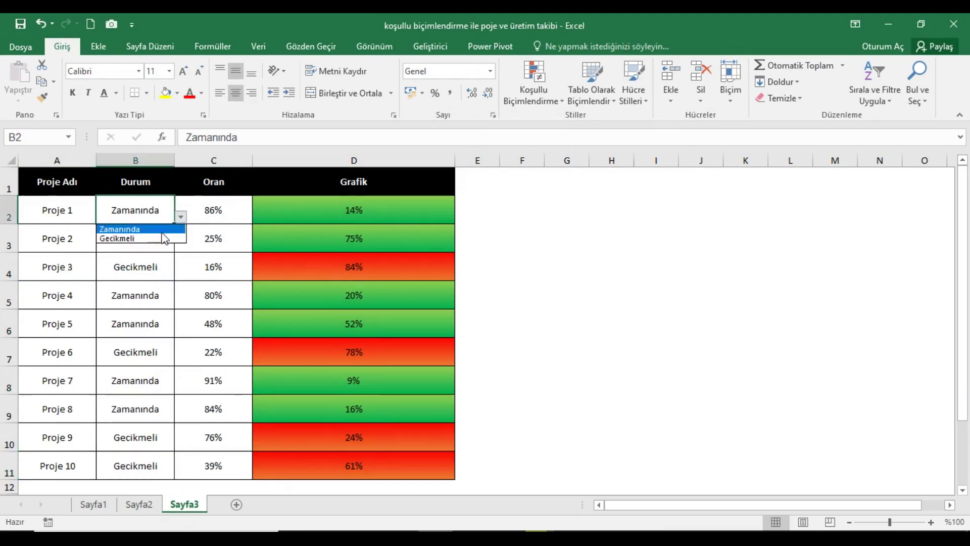
{"action": "left_click", "coordinate": [164, 239]}
{"action": "left_click", "coordinate": [145, 272]}
{"action": "left_click", "coordinate": [180, 275]}
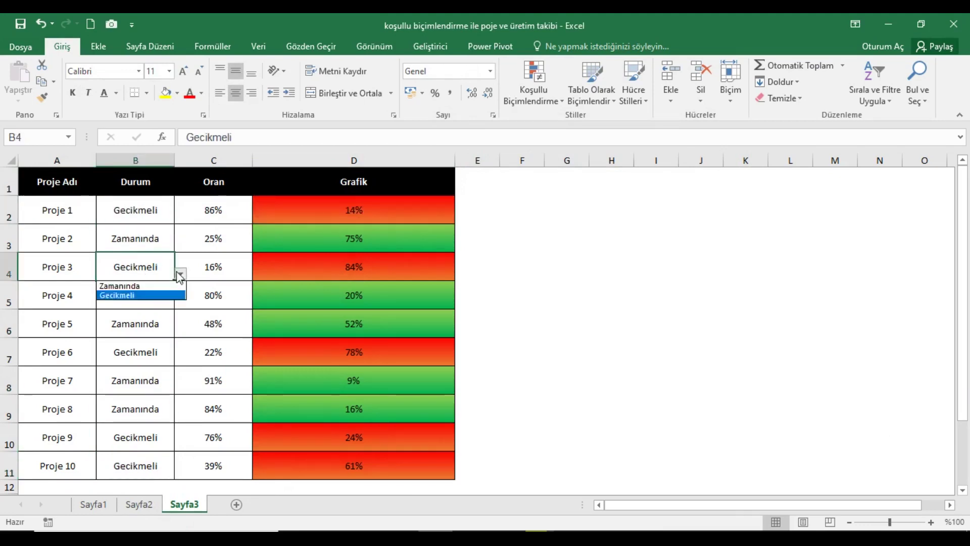
{"action": "left_click", "coordinate": [156, 285]}
Step: Select the Grafik cells D2:D11
{"action": "left_click", "coordinate": [258, 215]}
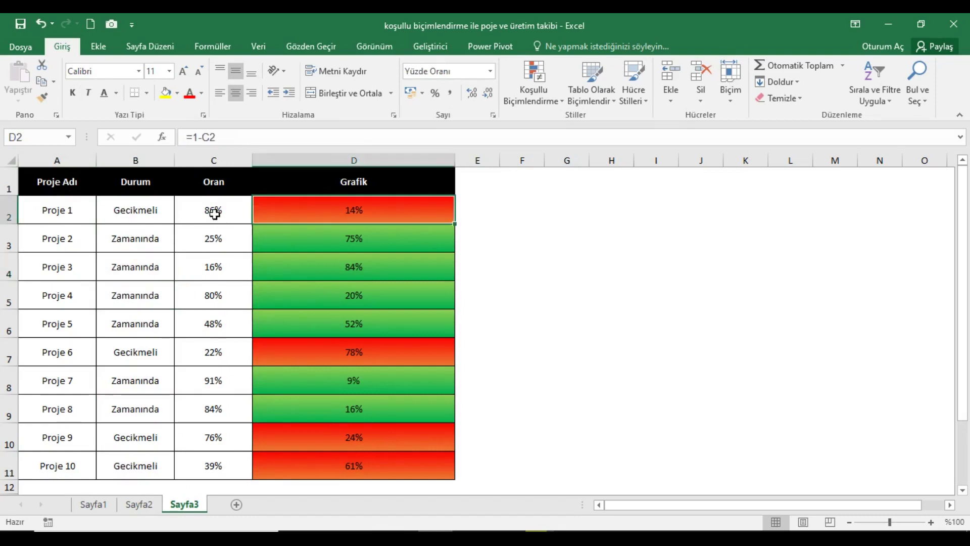
{"action": "left_click_drag", "start_coordinate": [283, 214], "coordinate": [288, 467]}
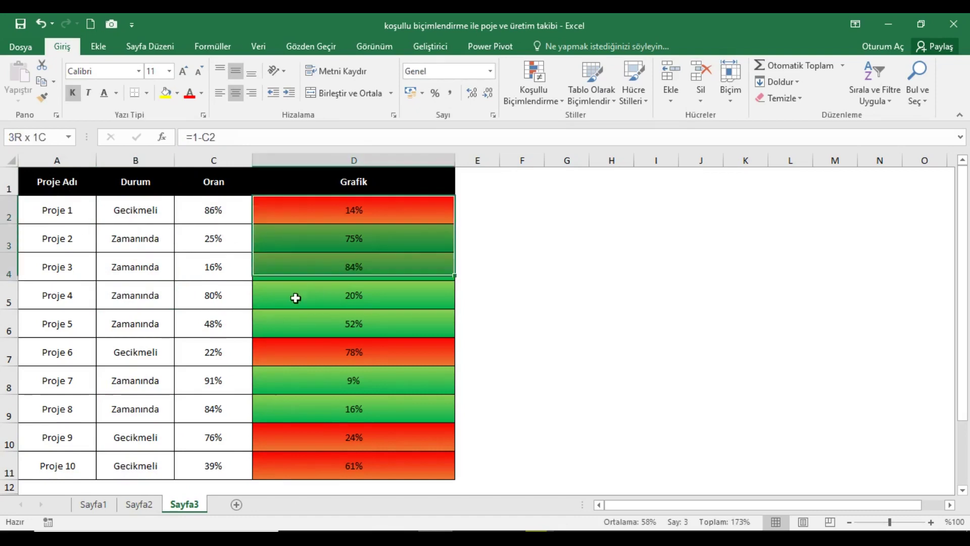
{"action": "left_click", "coordinate": [539, 104]}
Step: Add a data bar rule with minimum Number 0 and maximum Number 1
{"action": "left_click", "coordinate": [552, 310]}
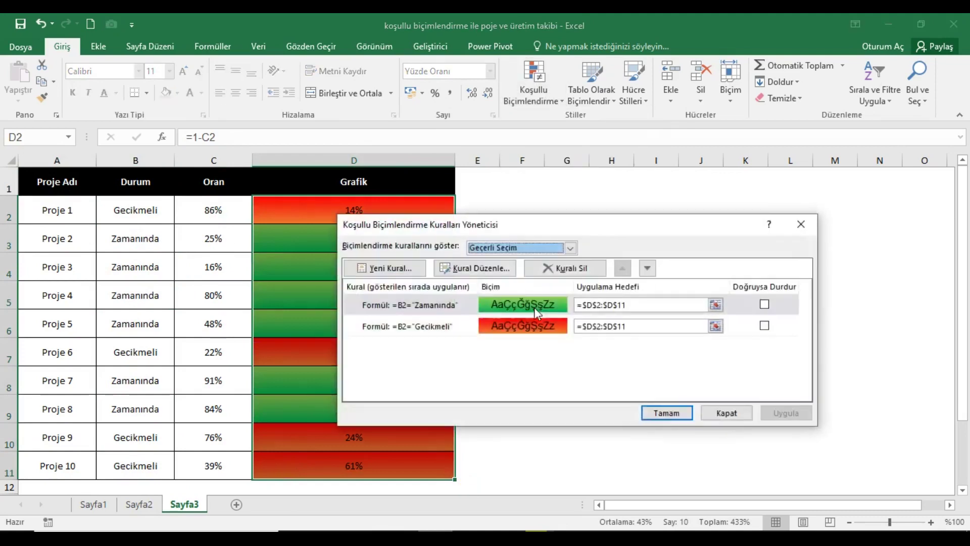
{"action": "left_click", "coordinate": [407, 269]}
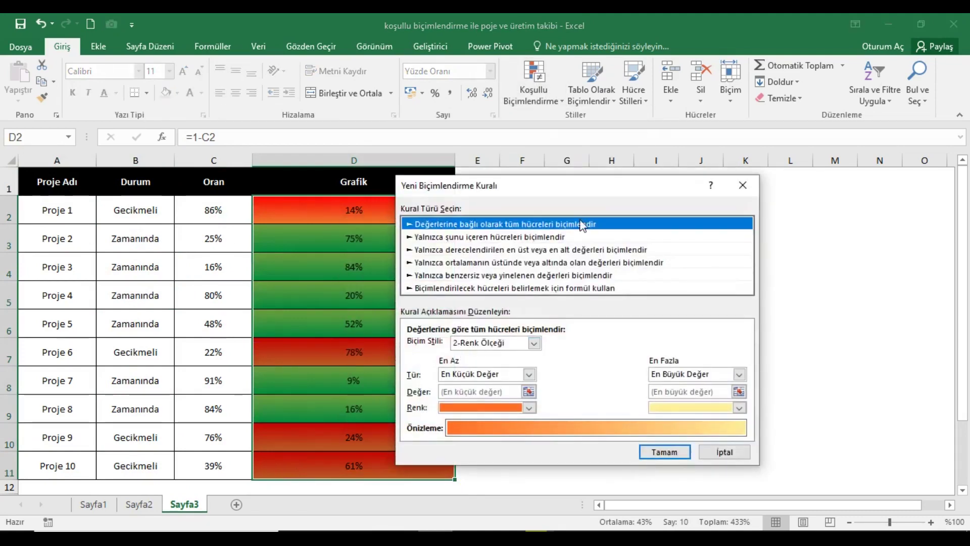
{"action": "left_click", "coordinate": [538, 341]}
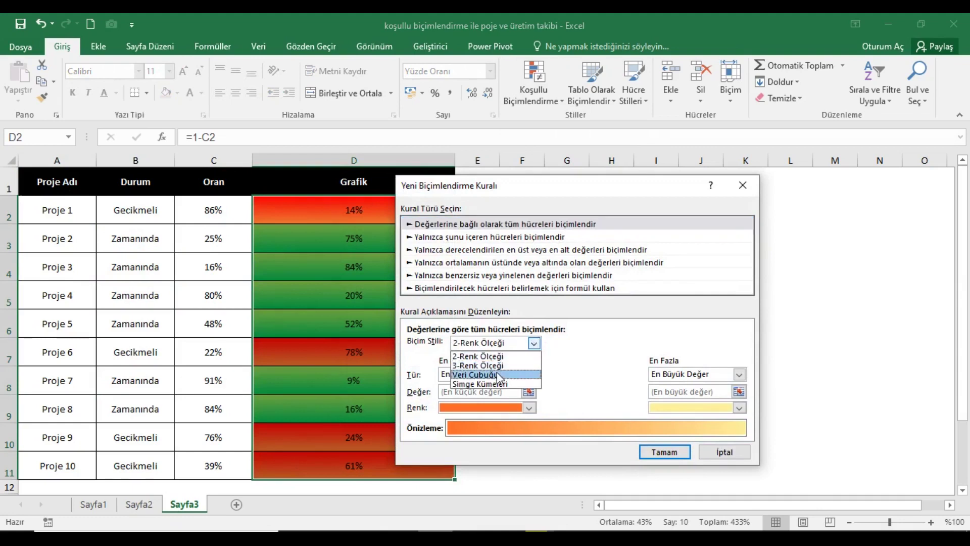
{"action": "left_click", "coordinate": [493, 373]}
{"action": "left_click", "coordinate": [553, 375]}
{"action": "left_click", "coordinate": [509, 398]}
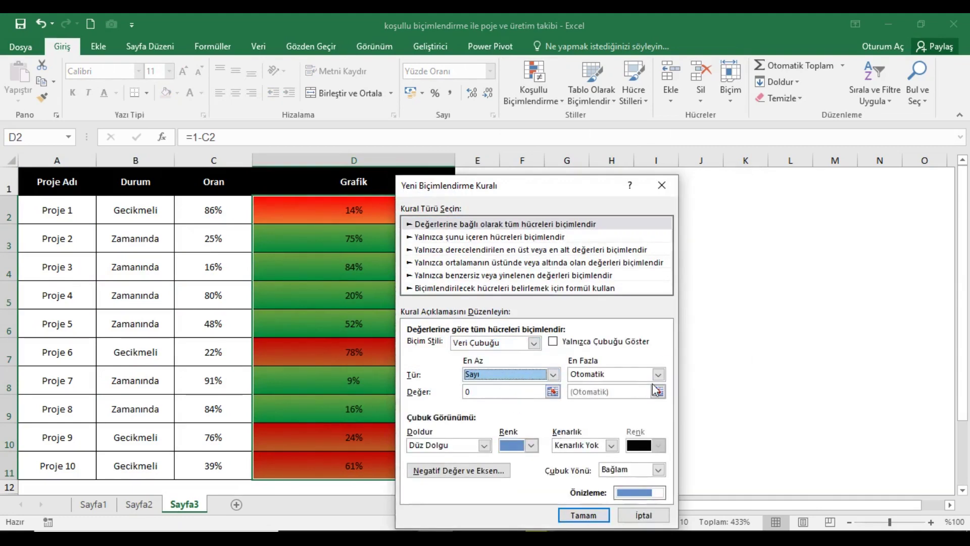
{"action": "left_click", "coordinate": [657, 375]}
{"action": "left_click", "coordinate": [605, 397]}
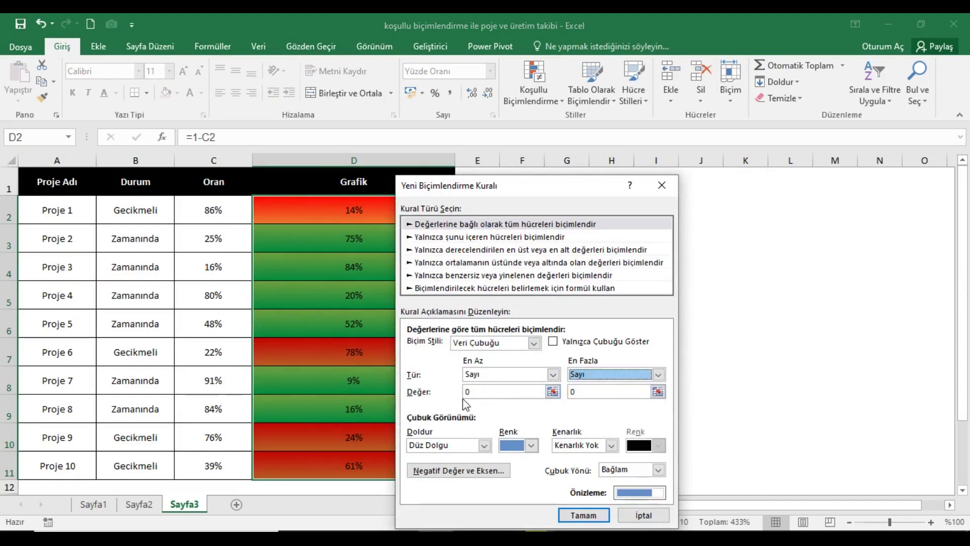
{"action": "double_click", "coordinate": [573, 392]}
{"action": "type", "text": "1"}
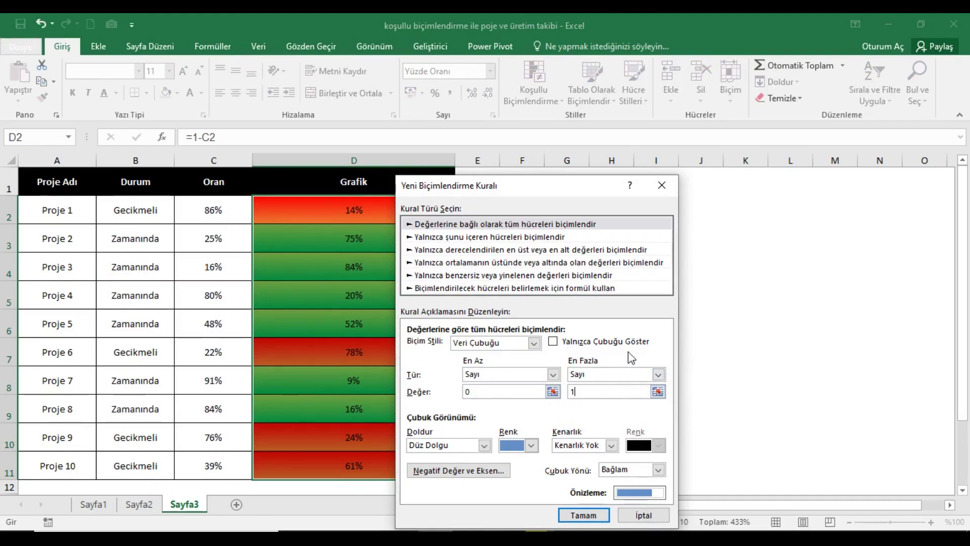
Step: Give the bars a white fill and right-to-left direction, then apply the rule
{"action": "left_click", "coordinate": [534, 445]}
{"action": "left_click", "coordinate": [507, 305]}
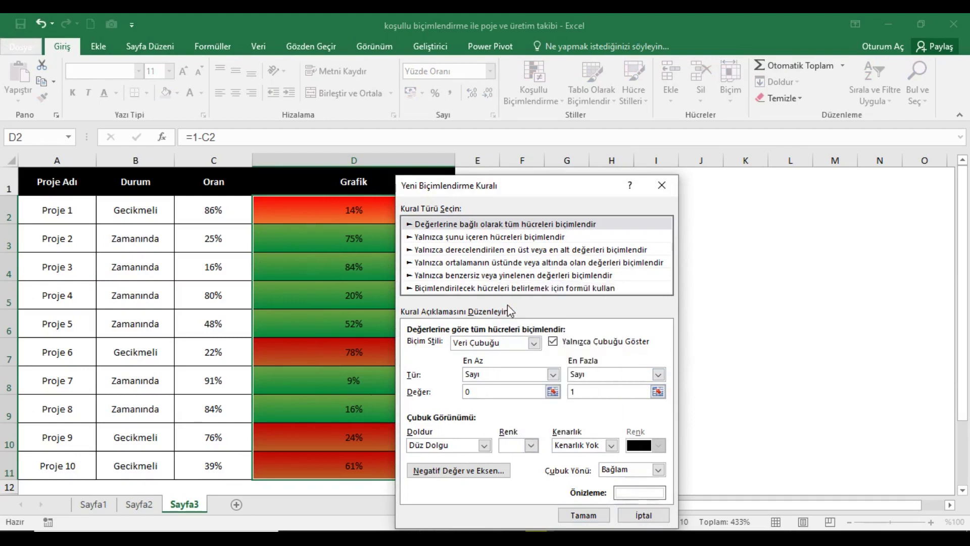
{"action": "left_click", "coordinate": [659, 470]}
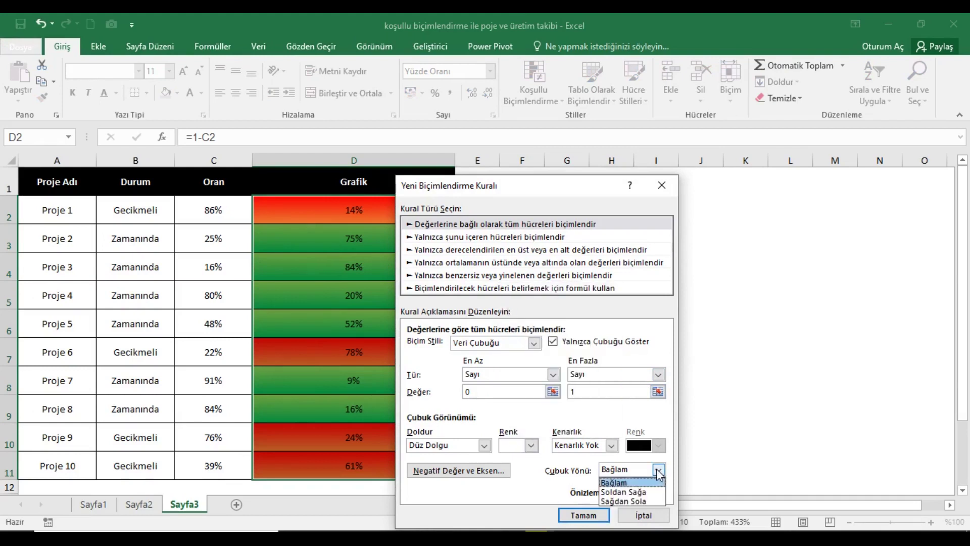
{"action": "left_click", "coordinate": [636, 499]}
{"action": "left_click", "coordinate": [584, 515]}
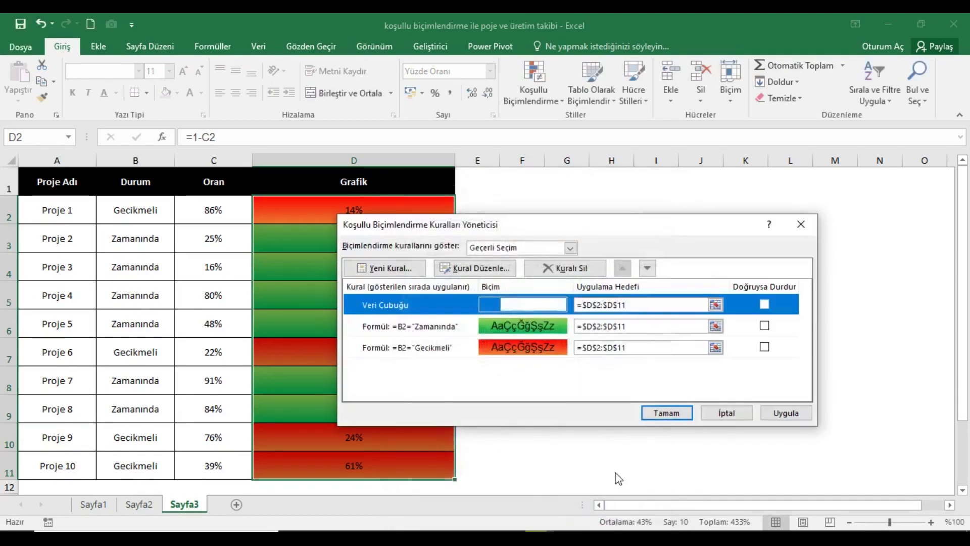
{"action": "left_click", "coordinate": [783, 413]}
{"action": "left_click", "coordinate": [664, 417]}
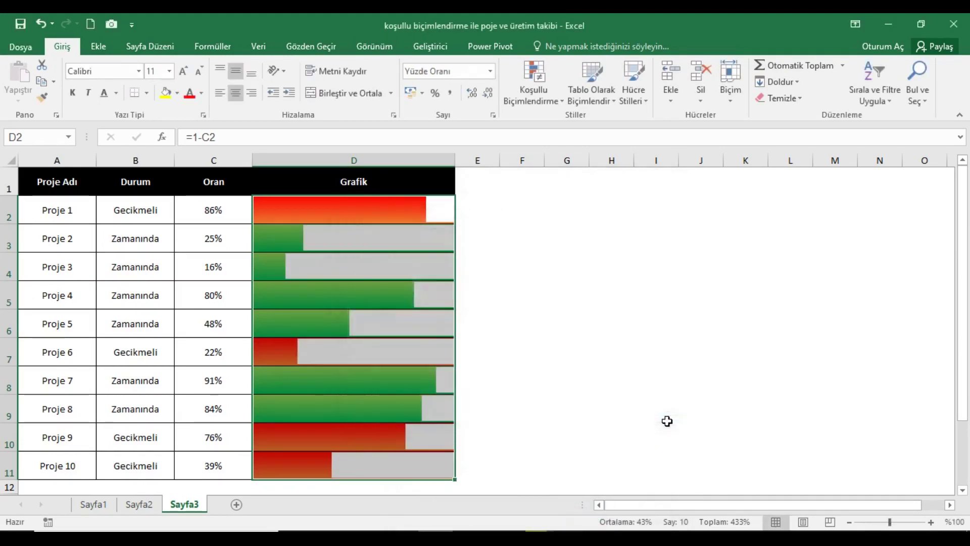
Step: Enter =RASTGELEARADA(1;100)/100 in C2 and fill it down to C11
{"action": "left_click", "coordinate": [63, 189]}
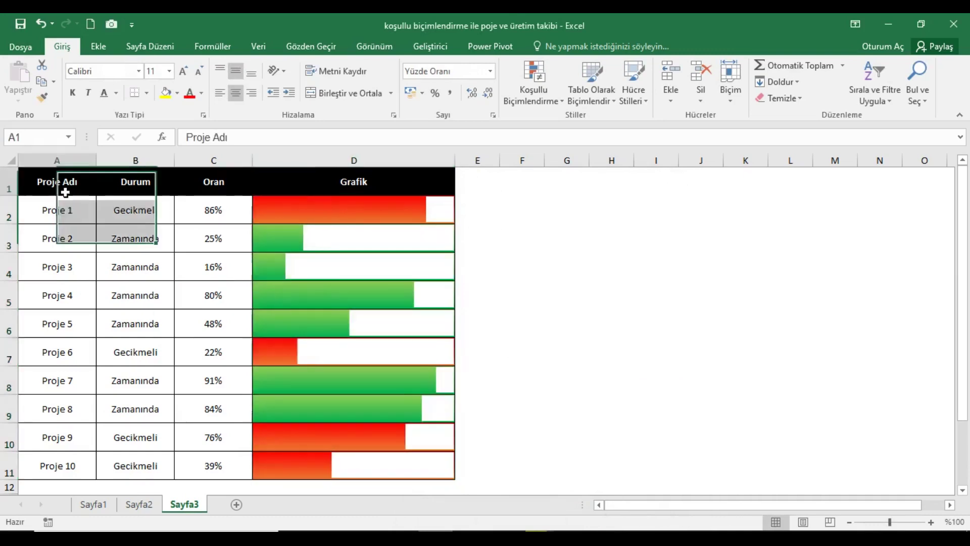
{"action": "left_click", "coordinate": [237, 221]}
{"action": "type", "text": "="}
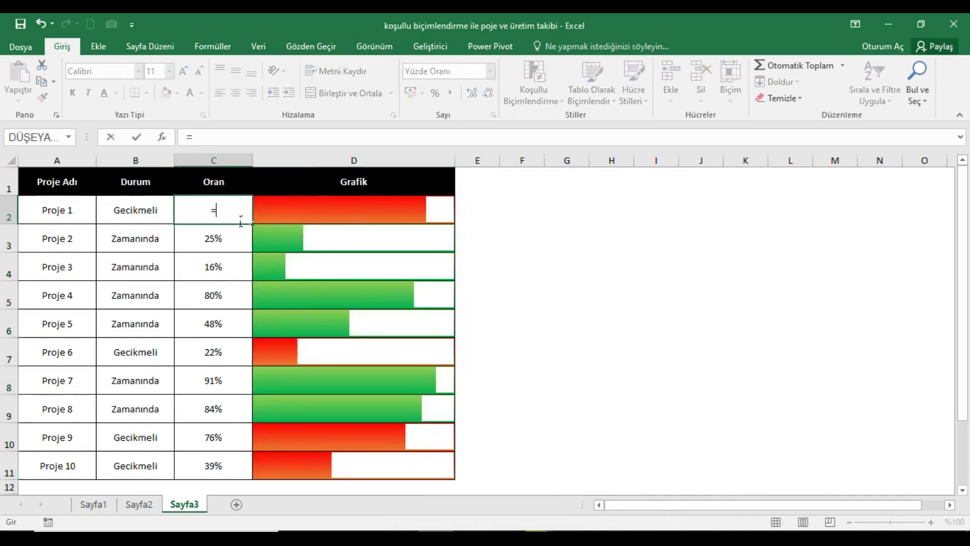
{"action": "type", "text": "ras"}
{"action": "key", "text": "Tab"}
{"action": "type", "text": "1;100"}
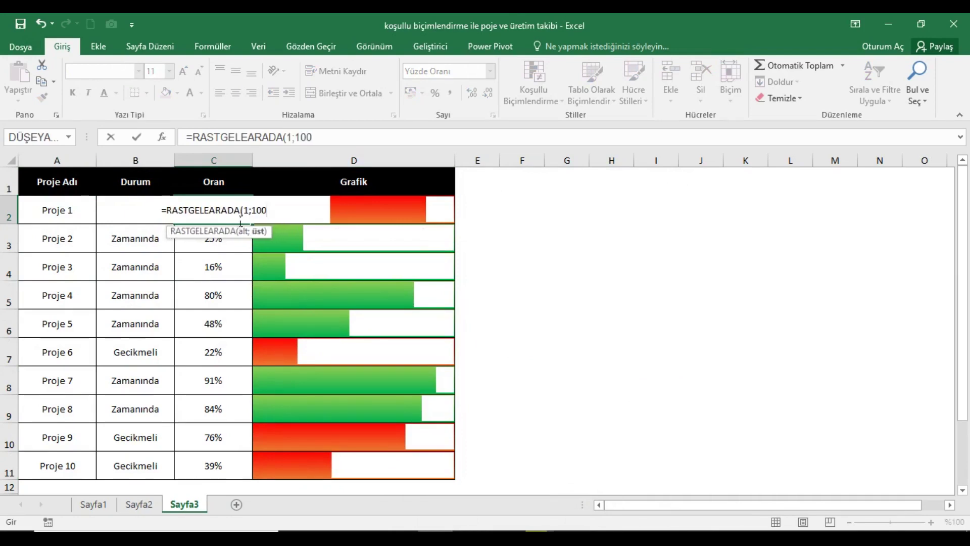
{"action": "type", "text": ")/100"}
{"action": "key", "text": "Return"}
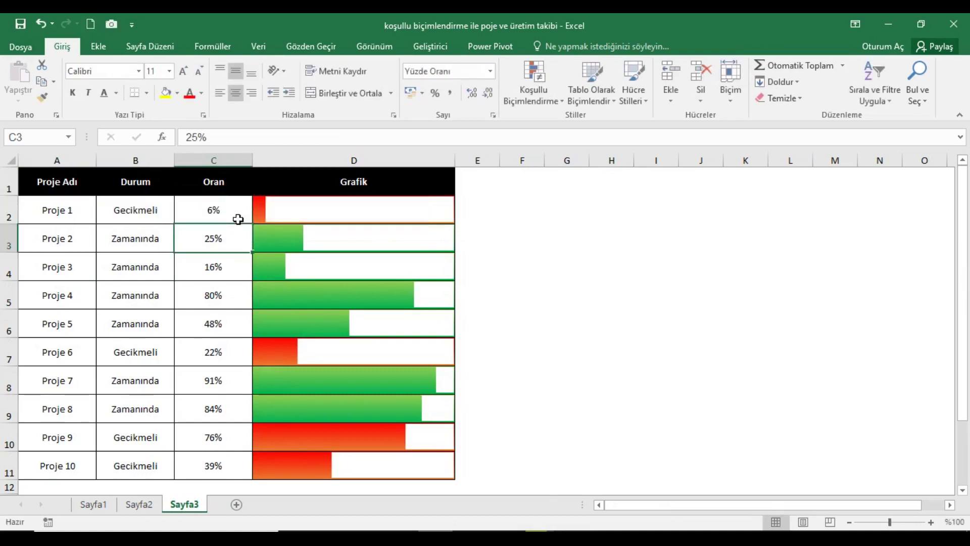
{"action": "left_click_drag", "start_coordinate": [239, 218], "coordinate": [212, 461]}
{"action": "key", "text": "ctrl+d"}
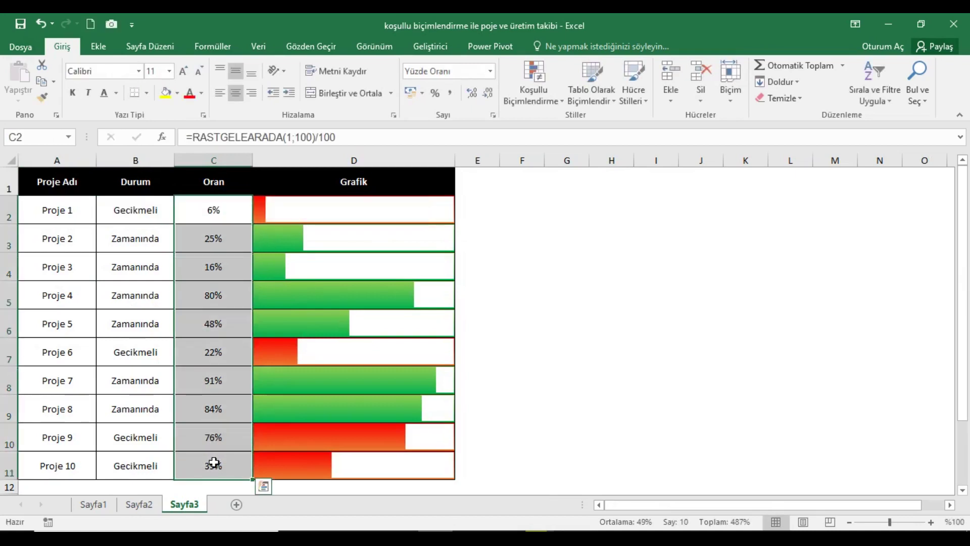
{"action": "left_click", "coordinate": [69, 188]}
{"action": "left_click", "coordinate": [212, 46]}
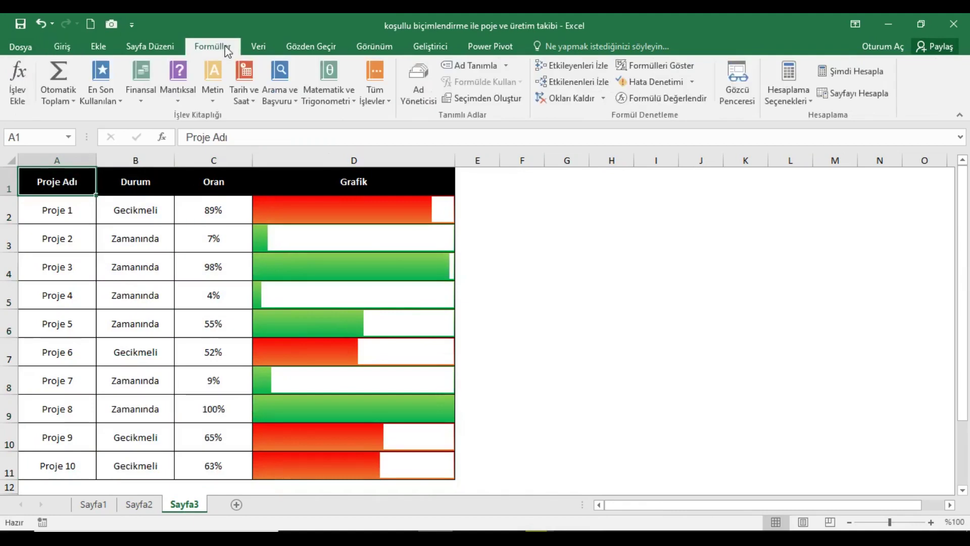
Step: Run Şimdi Hesapla thirteen times to regenerate the random Oran values and bars
{"action": "left_click", "coordinate": [864, 74]}
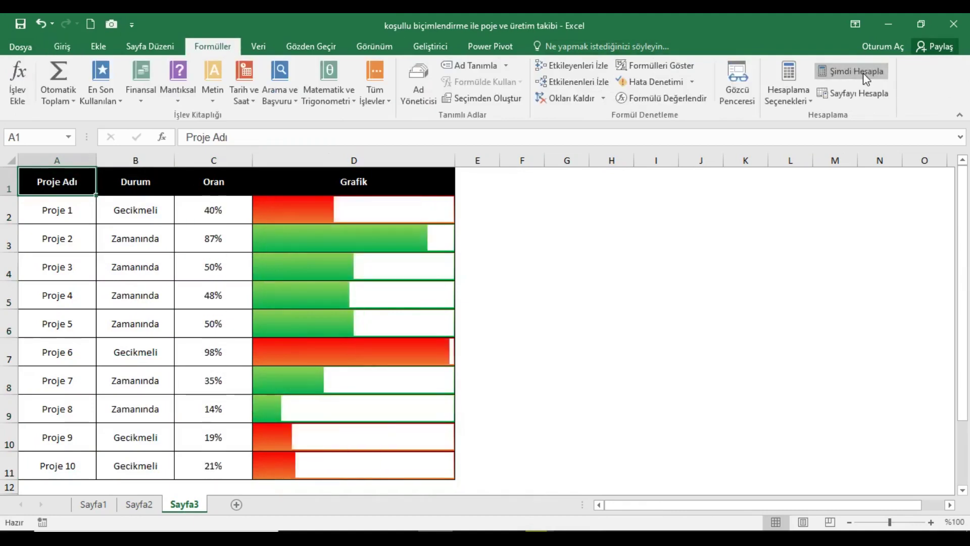
{"action": "left_click", "coordinate": [863, 73]}
{"action": "left_click", "coordinate": [863, 73]}
{"action": "left_click", "coordinate": [863, 72]}
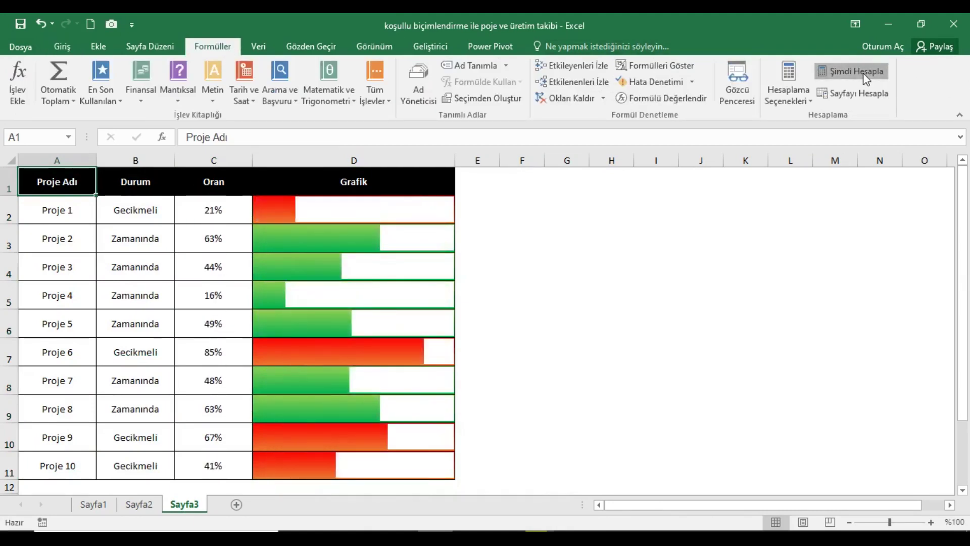
{"action": "left_click", "coordinate": [862, 73]}
{"action": "left_click", "coordinate": [863, 72]}
{"action": "left_click", "coordinate": [863, 73]}
{"action": "left_click", "coordinate": [863, 73]}
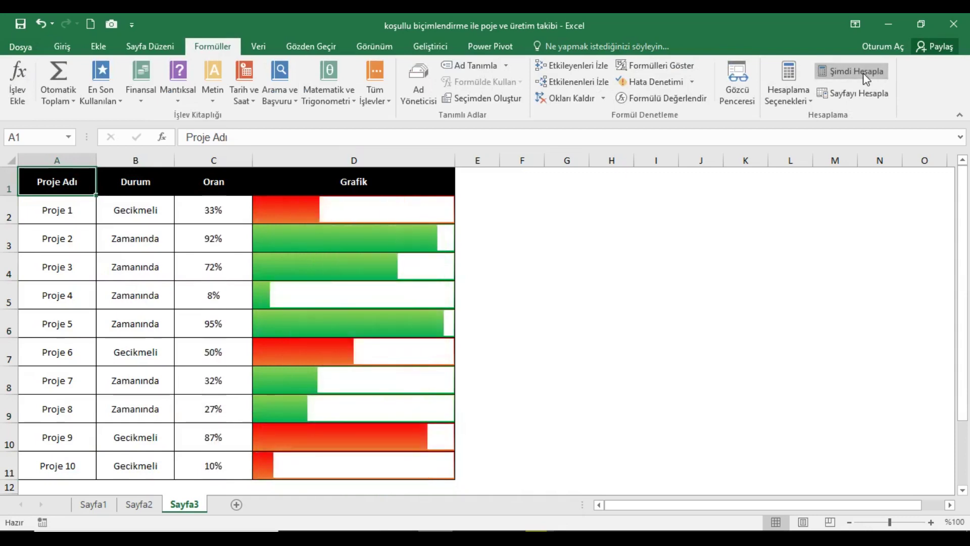
{"action": "left_click", "coordinate": [863, 73]}
{"action": "left_click", "coordinate": [863, 73]}
{"action": "left_click", "coordinate": [863, 73]}
{"action": "left_click", "coordinate": [863, 73]}
{"action": "left_click", "coordinate": [863, 73]}
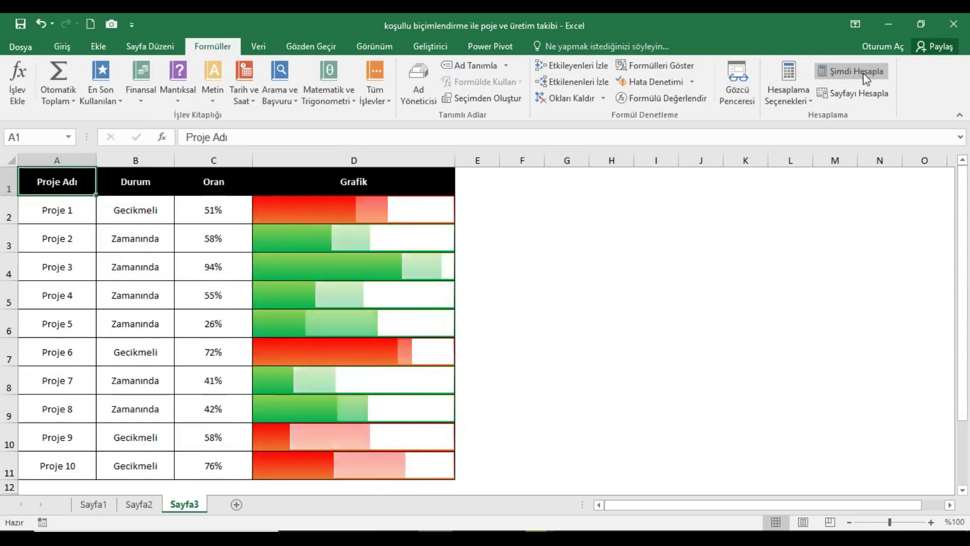
Step: Add a new sheet and paste Sayfa2's Günler and Üretim % table there as values
{"action": "left_click", "coordinate": [237, 504]}
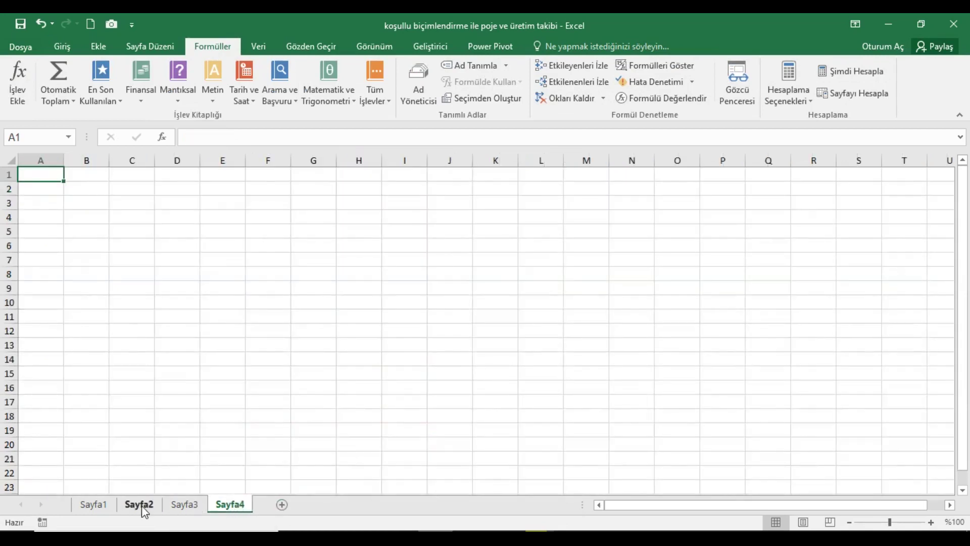
{"action": "left_click", "coordinate": [140, 505]}
{"action": "left_click_drag", "start_coordinate": [66, 182], "coordinate": [136, 360]}
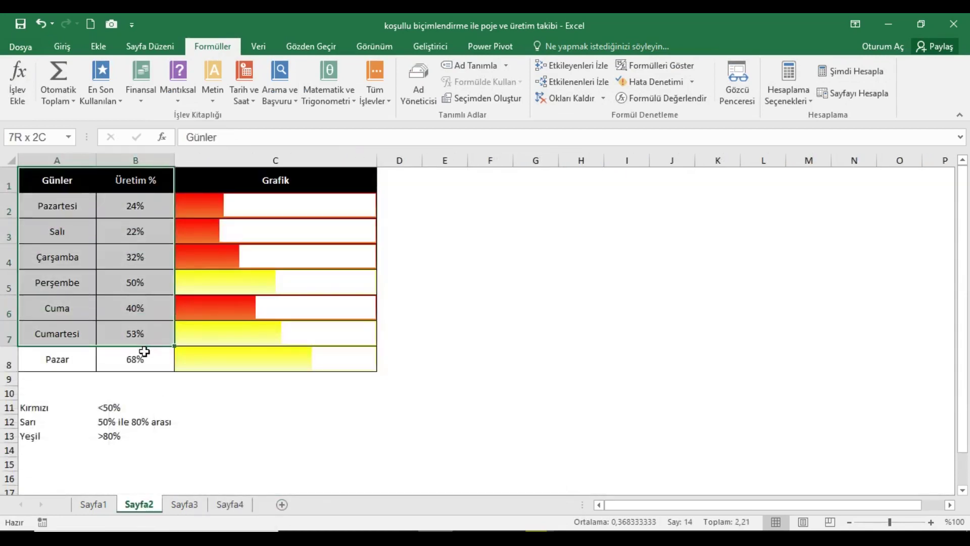
{"action": "left_click", "coordinate": [60, 48]}
{"action": "left_click", "coordinate": [42, 81]}
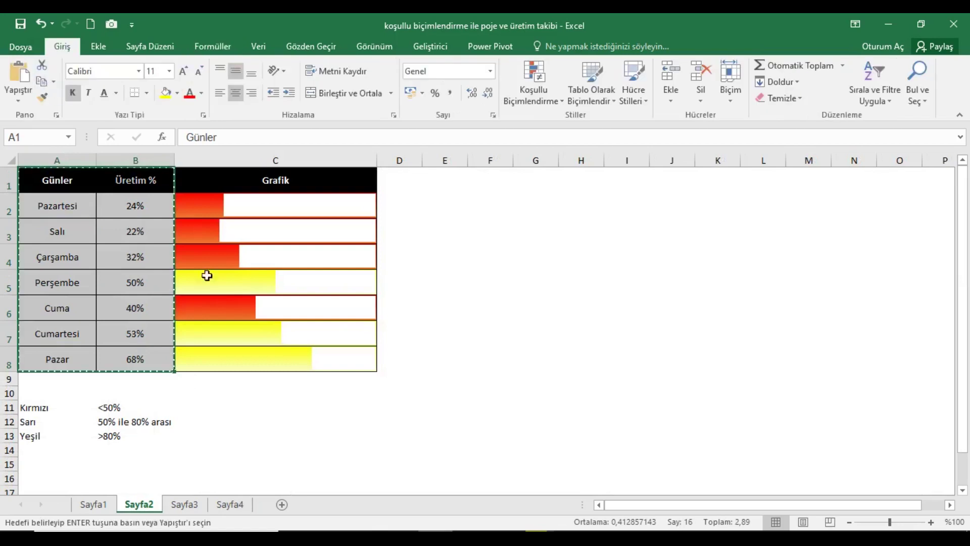
{"action": "left_click", "coordinate": [230, 504]}
{"action": "right_click", "coordinate": [68, 182]}
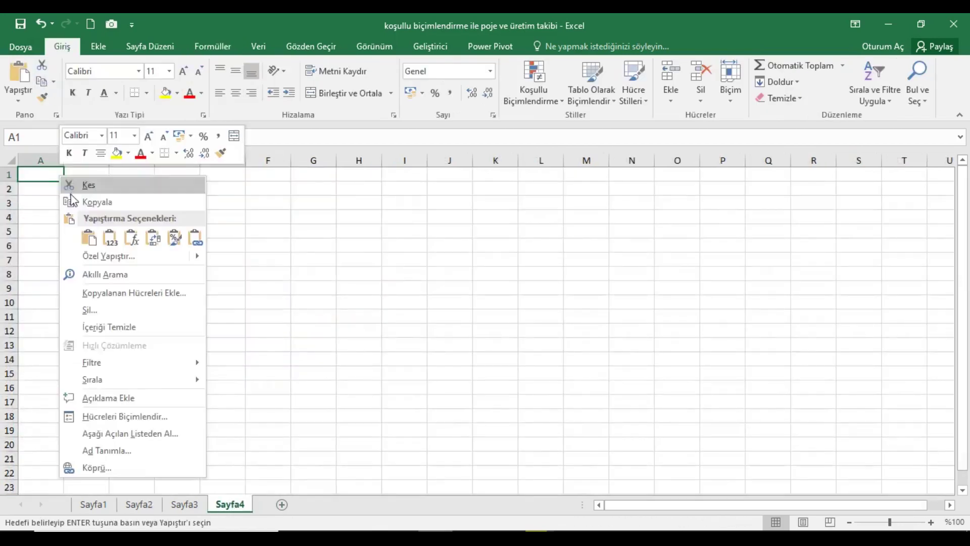
{"action": "left_click", "coordinate": [105, 256]}
{"action": "left_click", "coordinate": [51, 197]}
{"action": "left_click", "coordinate": [230, 344]}
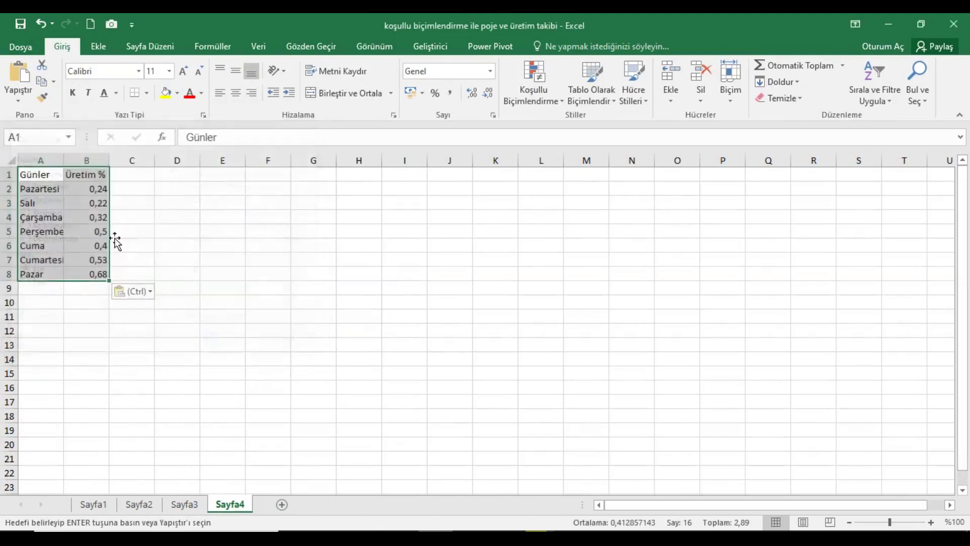
Step: Paste the table's formatting onto Sayfa4 A1 as well
{"action": "right_click", "coordinate": [47, 177]}
{"action": "left_click", "coordinate": [89, 254]}
{"action": "left_click", "coordinate": [37, 204]}
{"action": "left_click", "coordinate": [232, 337]}
Step: Copy the Grafik header from Sayfa2 C1 into Sayfa4 C1
{"action": "left_click", "coordinate": [139, 505]}
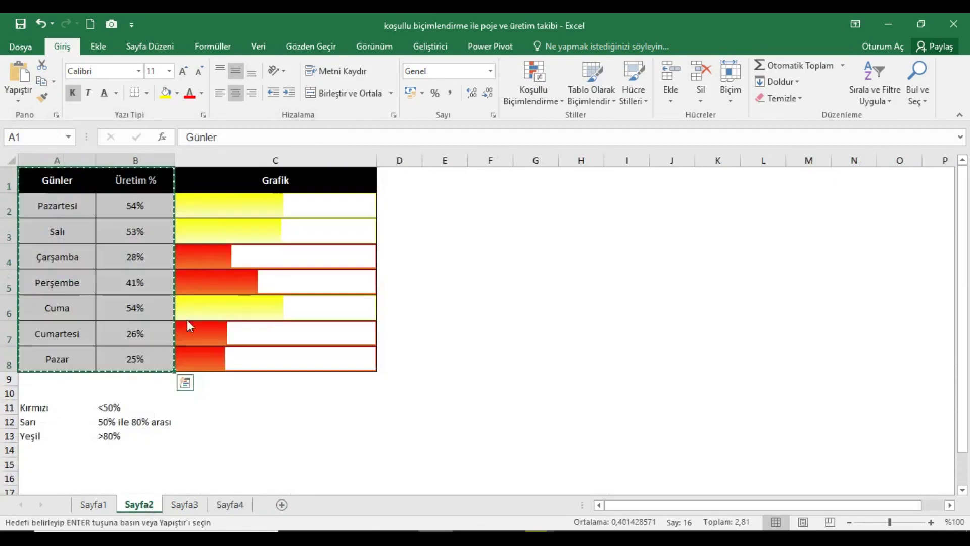
{"action": "left_click", "coordinate": [274, 184]}
{"action": "key", "text": "ctrl+c"}
{"action": "left_click", "coordinate": [235, 504]}
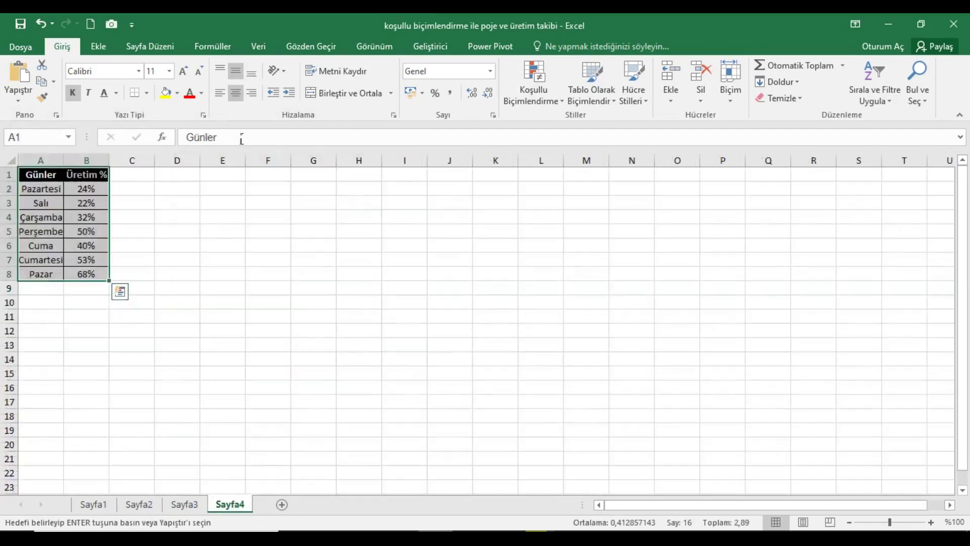
{"action": "left_click", "coordinate": [132, 182]}
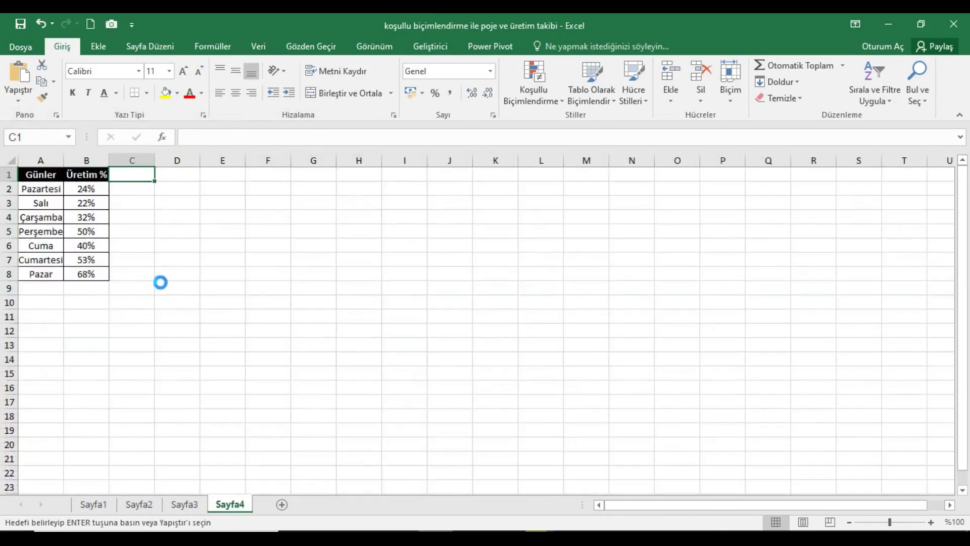
{"action": "key", "text": "ctrl+v"}
Step: Copy the Kırmızı, Sarı, Yeşil colour legend from Sayfa2 to Sayfa4 A12
{"action": "left_click", "coordinate": [148, 504]}
{"action": "left_click_drag", "start_coordinate": [48, 408], "coordinate": [138, 435]}
{"action": "key", "text": "ctrl+c"}
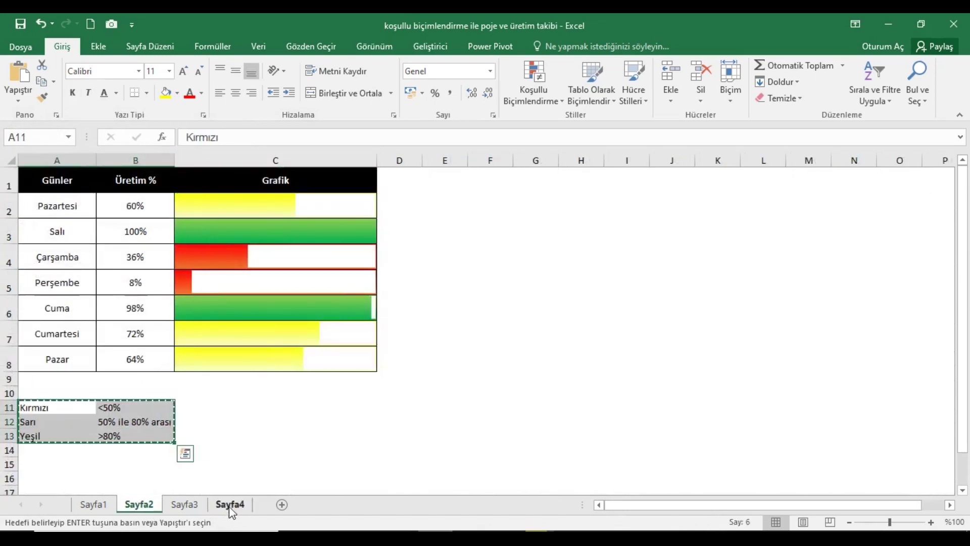
{"action": "left_click", "coordinate": [231, 504]}
{"action": "left_click", "coordinate": [50, 331]}
{"action": "key", "text": "ctrl+v"}
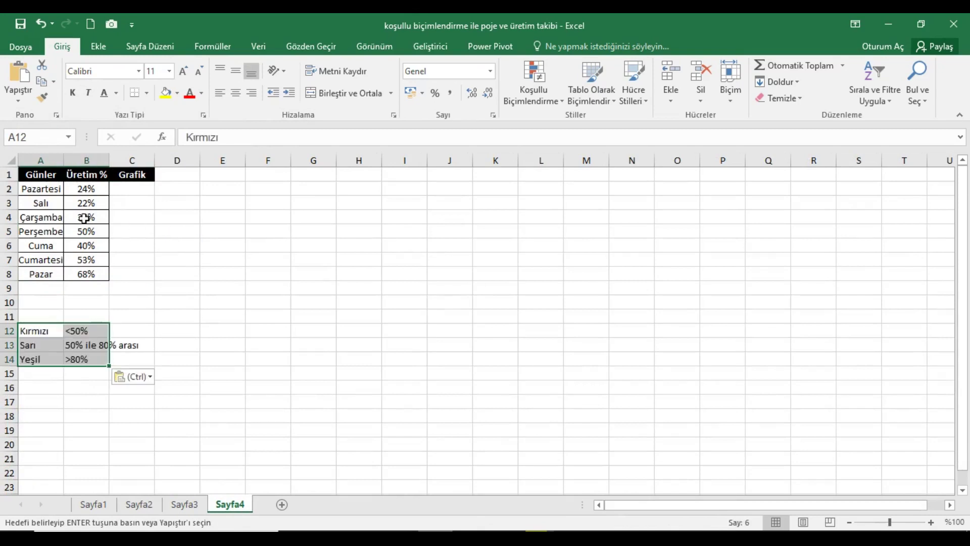
Step: Set the height of table rows 2–8 to 30
{"action": "left_click_drag", "start_coordinate": [9, 188], "coordinate": [9, 274]}
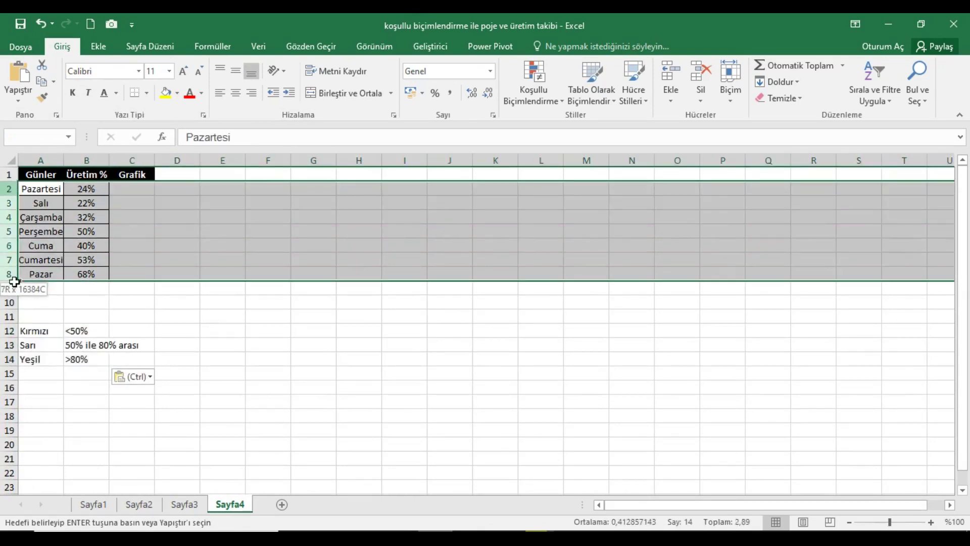
{"action": "right_click", "coordinate": [131, 223]}
{"action": "left_click", "coordinate": [186, 360]}
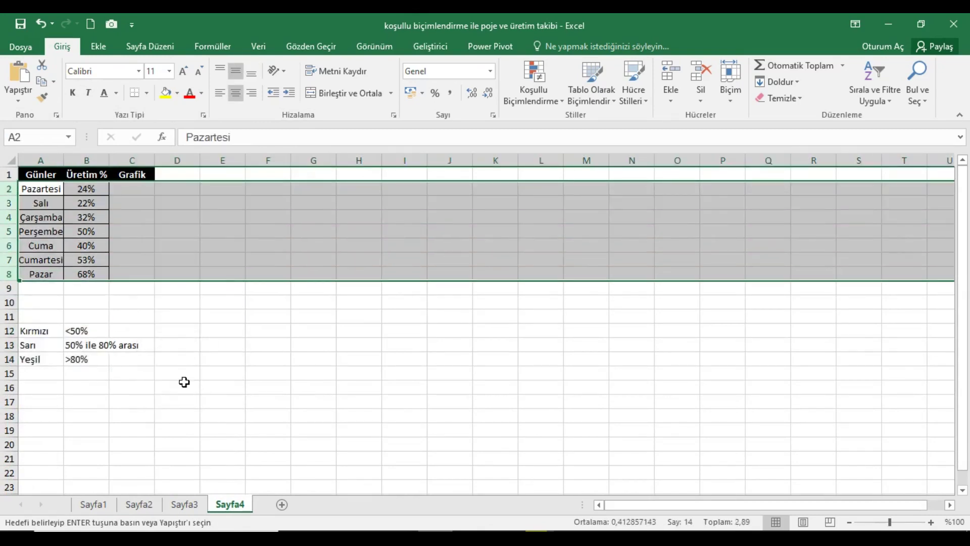
{"action": "type", "text": "30"}
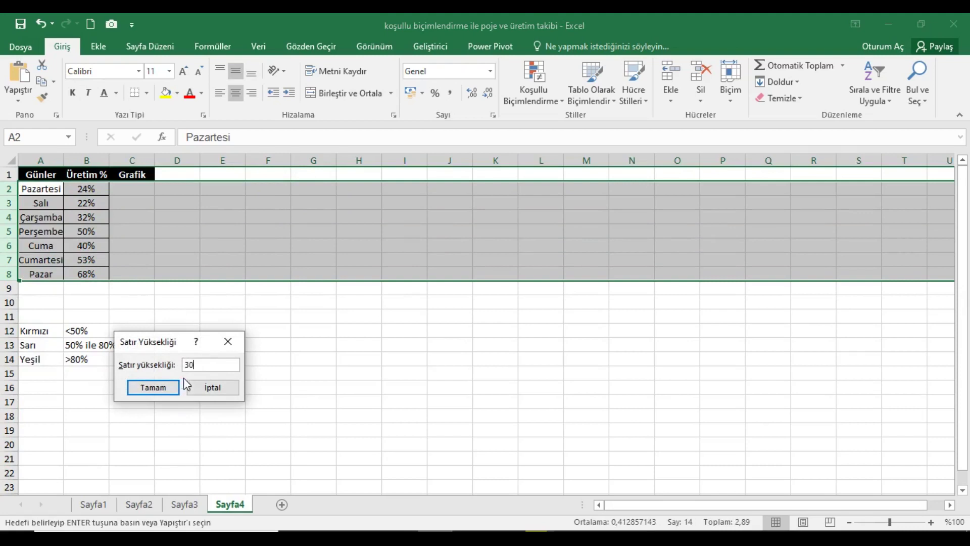
{"action": "left_click", "coordinate": [168, 388]}
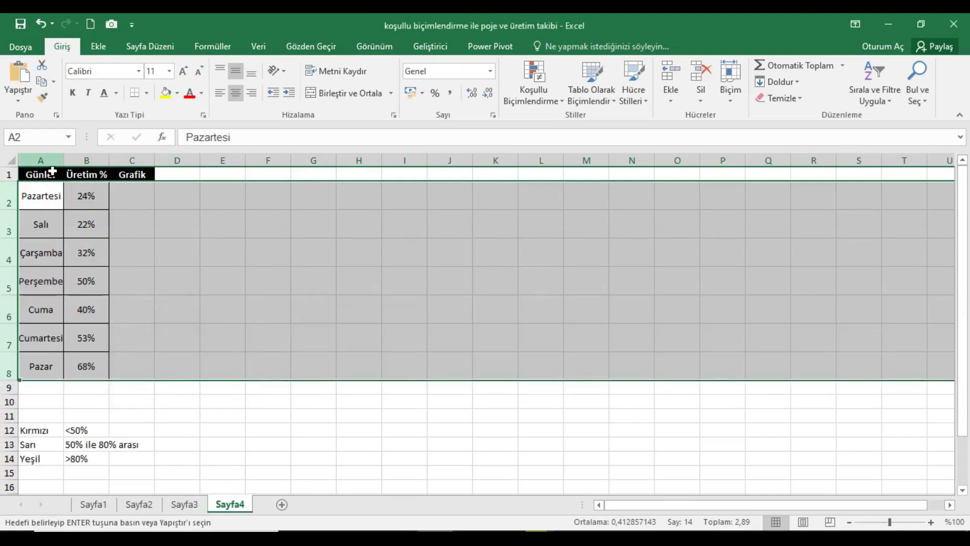
Step: Set columns A and B to width 15 and column C to width 40
{"action": "left_click_drag", "start_coordinate": [50, 161], "coordinate": [101, 160]}
{"action": "right_click", "coordinate": [106, 160]}
{"action": "left_click", "coordinate": [144, 335]}
{"action": "type", "text": "1"}
{"action": "key", "text": "Return"}
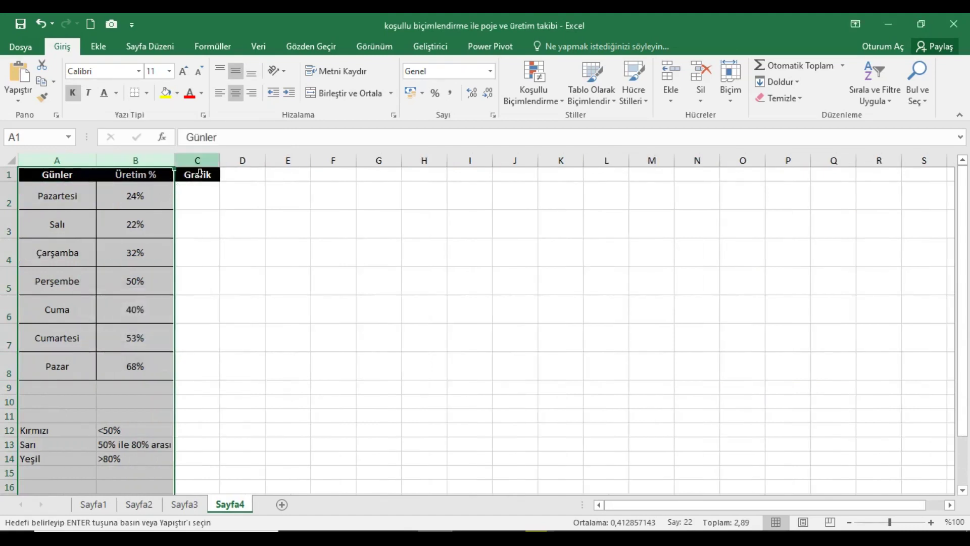
{"action": "left_click", "coordinate": [197, 160]}
{"action": "right_click", "coordinate": [194, 161]}
{"action": "left_click", "coordinate": [224, 330]}
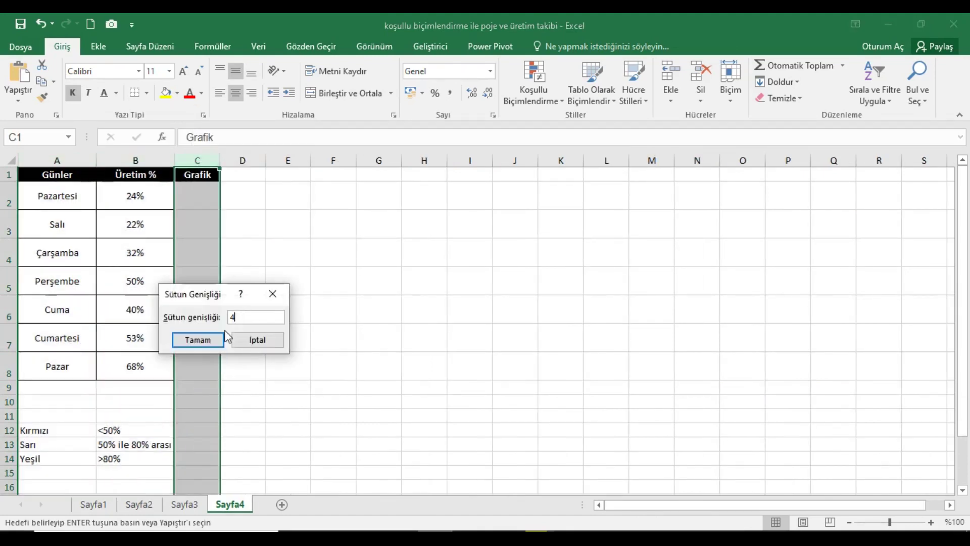
{"action": "left_click", "coordinate": [208, 339]}
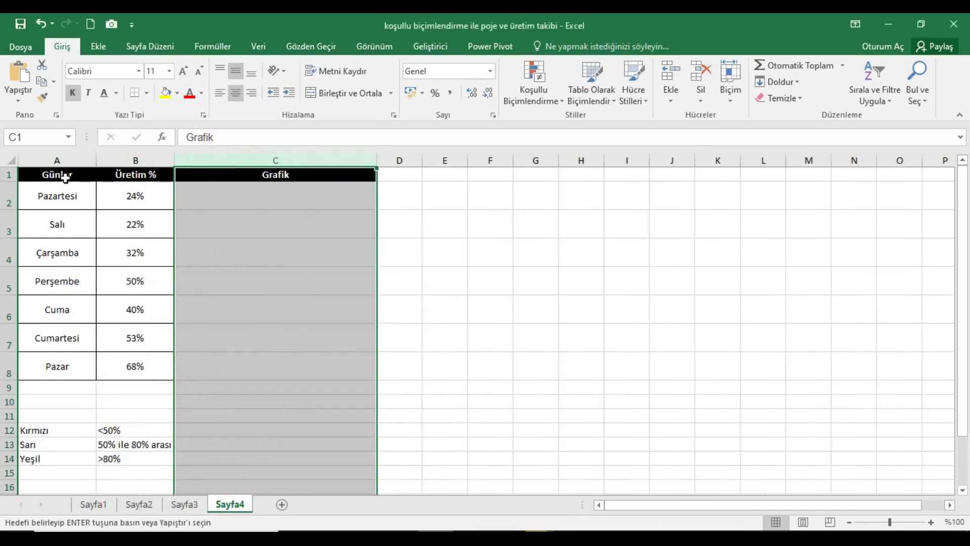
Step: Hide the sheet gridlines
{"action": "left_click", "coordinate": [65, 174]}
{"action": "left_click", "coordinate": [369, 45]}
{"action": "left_click", "coordinate": [207, 93]}
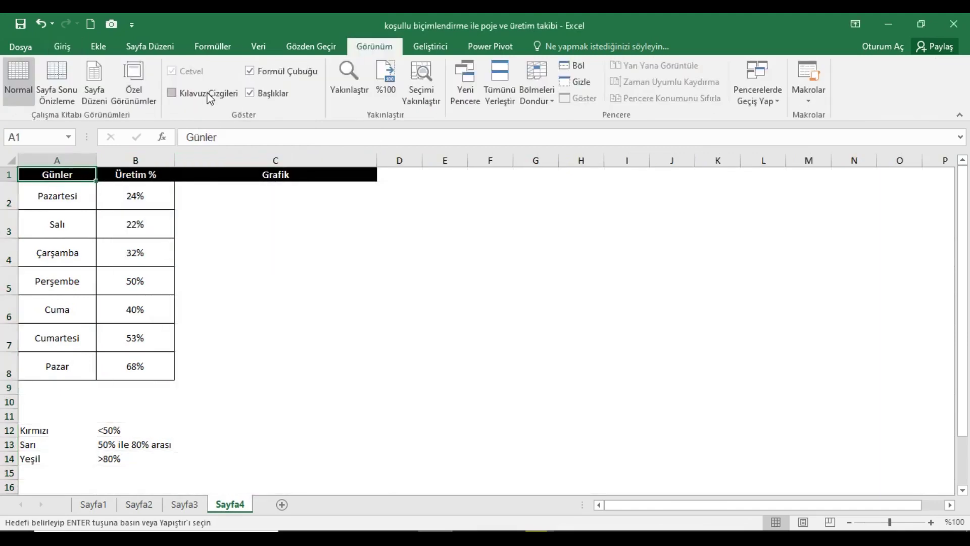
{"action": "left_click", "coordinate": [61, 47]}
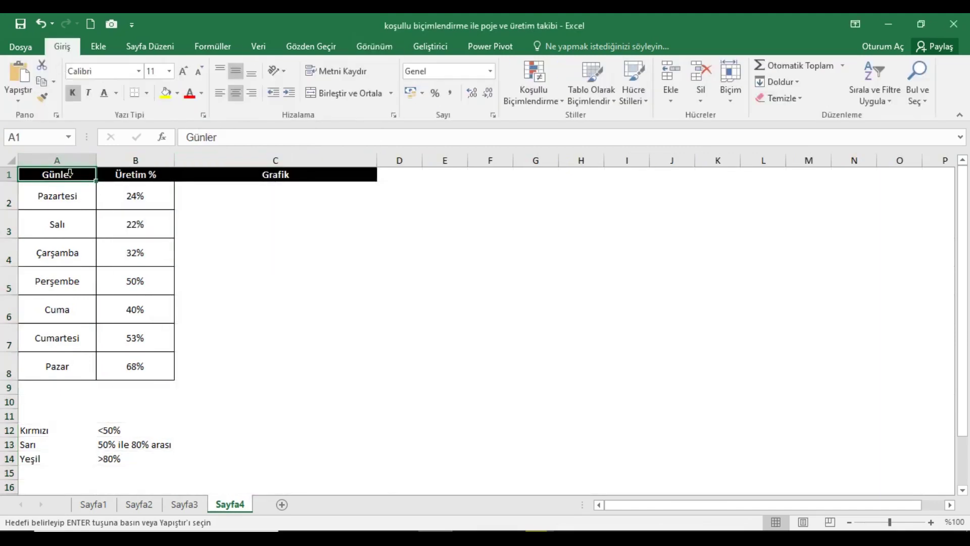
Step: Set header row 1 to height 30
{"action": "left_click", "coordinate": [10, 174]}
{"action": "right_click", "coordinate": [16, 173]}
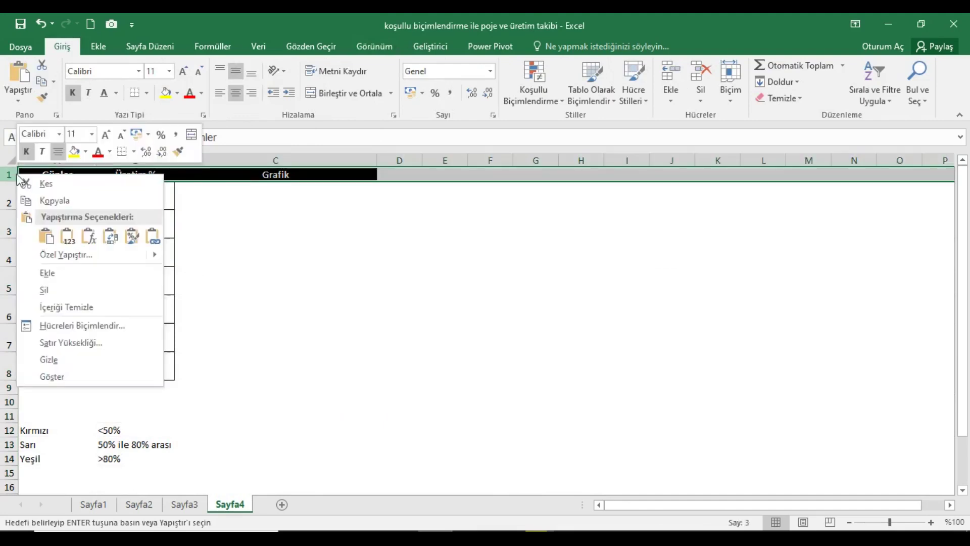
{"action": "left_click", "coordinate": [44, 337]}
{"action": "type", "text": "30"}
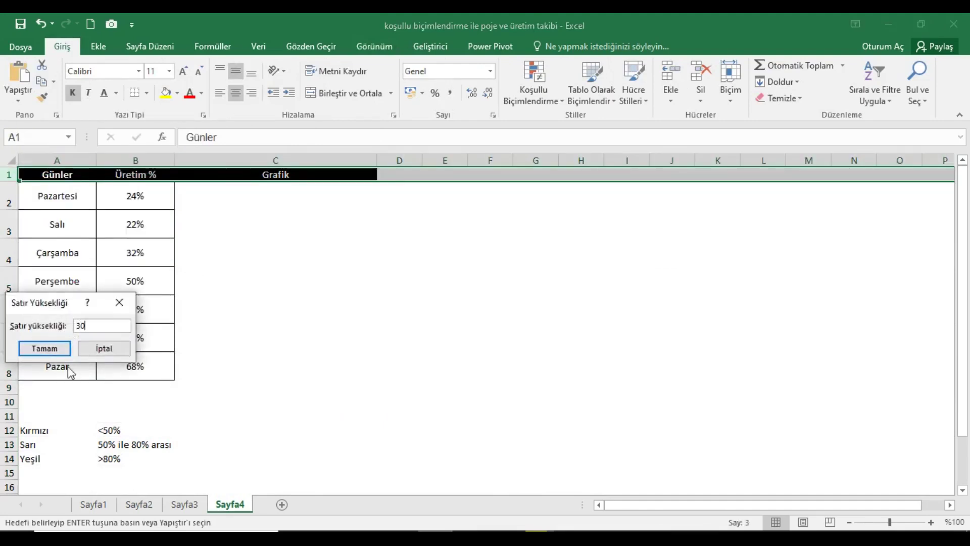
{"action": "left_click", "coordinate": [44, 348]}
{"action": "left_click", "coordinate": [52, 180]}
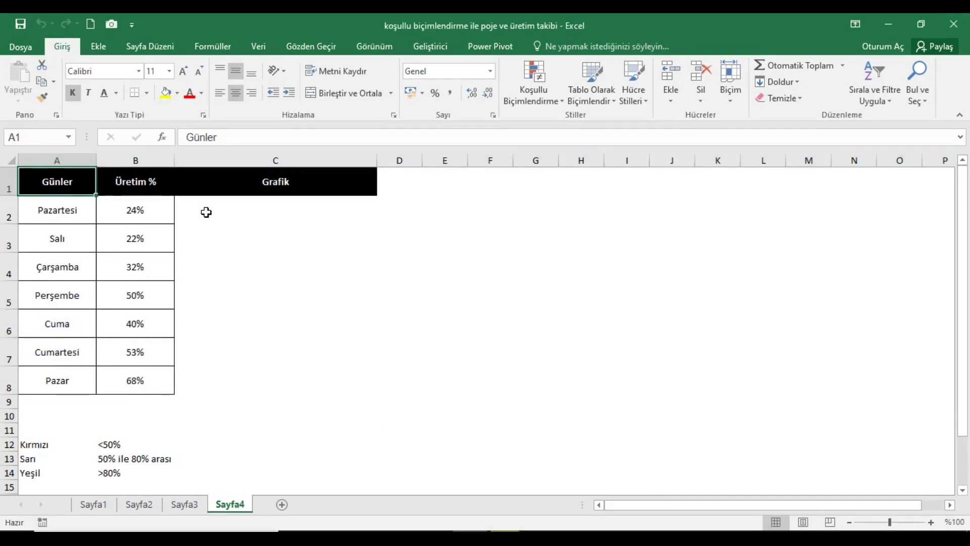
Step: Apply All Borders to the Grafik cells C2:C8
{"action": "left_click_drag", "start_coordinate": [205, 212], "coordinate": [216, 388]}
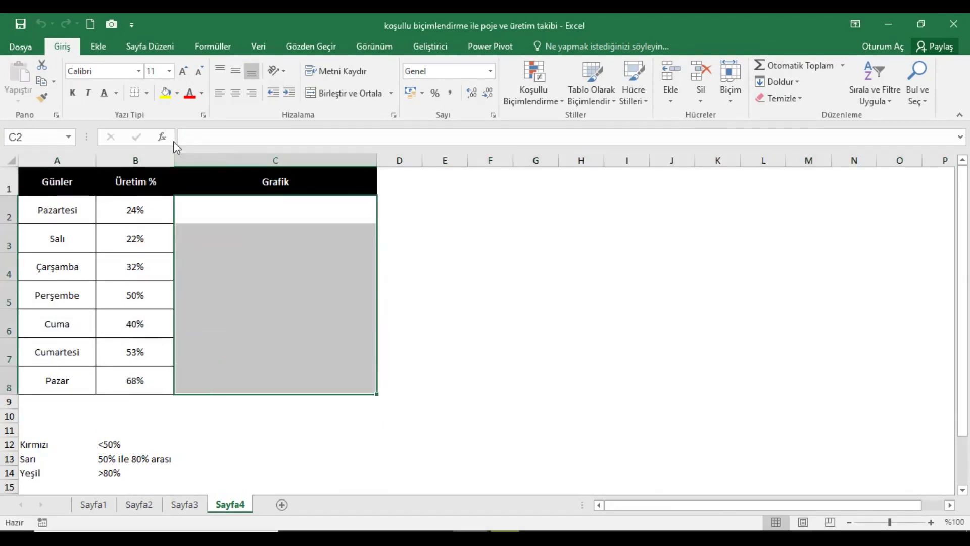
{"action": "left_click", "coordinate": [147, 93]}
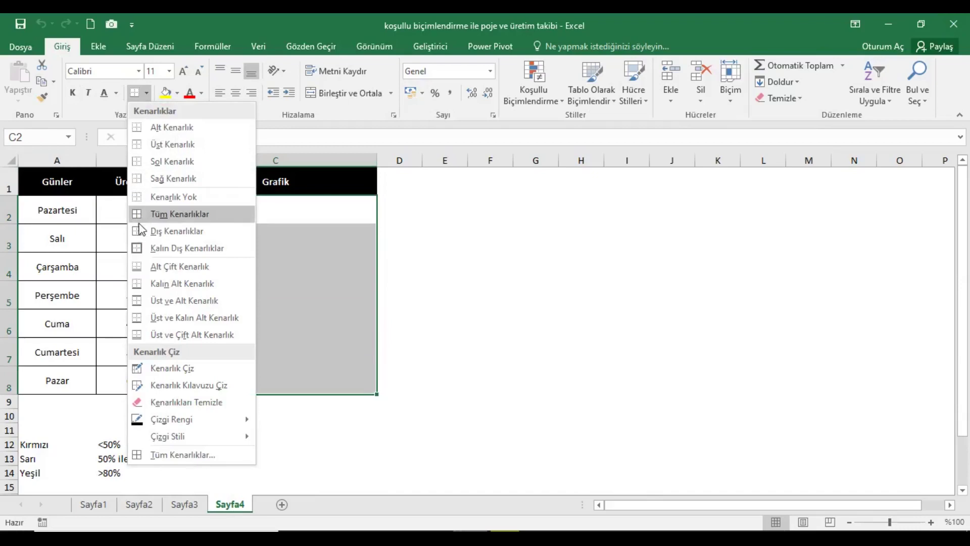
{"action": "left_click", "coordinate": [172, 210]}
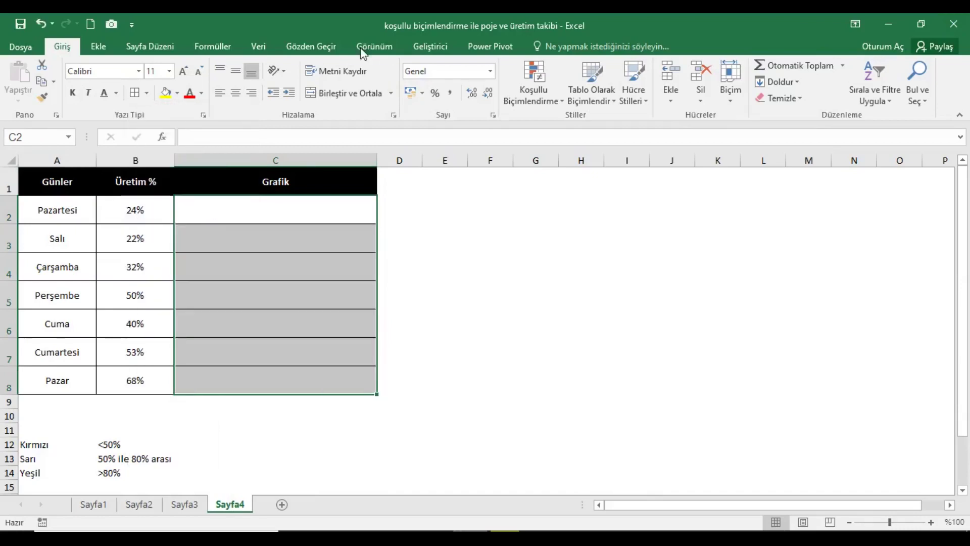
{"action": "left_click", "coordinate": [535, 83]}
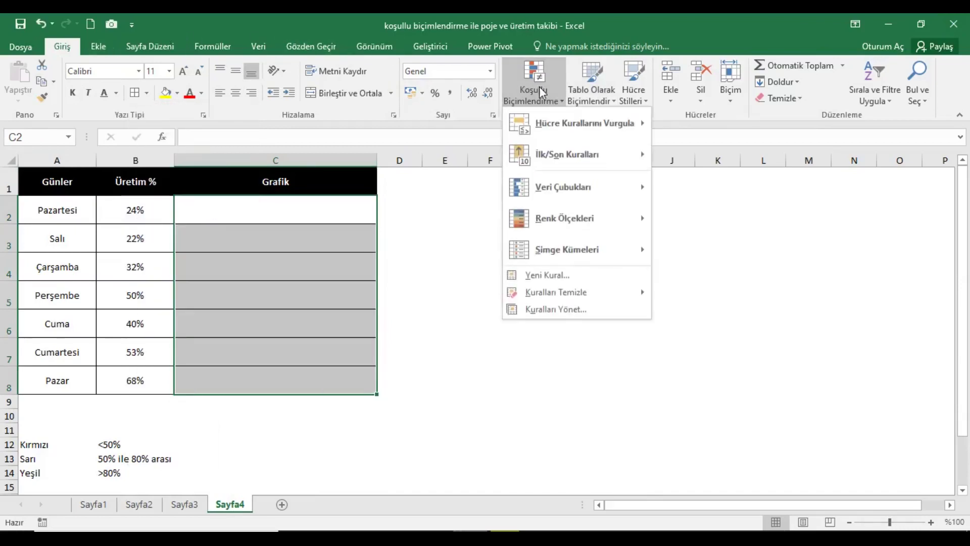
Step: Create a formula rule =B2<50% for the Sayfa4 Grafik cells and open its Format settings
{"action": "left_click", "coordinate": [542, 307]}
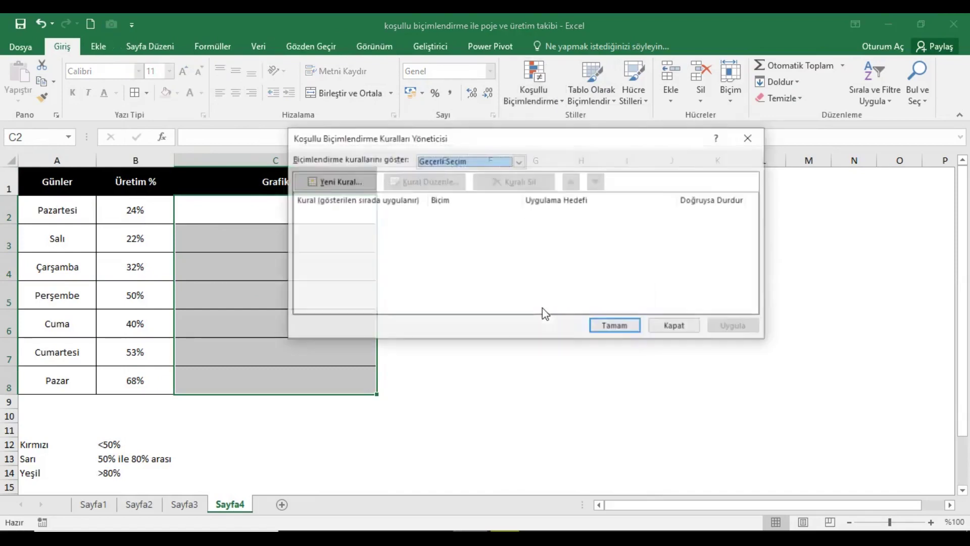
{"action": "left_click", "coordinate": [341, 181]}
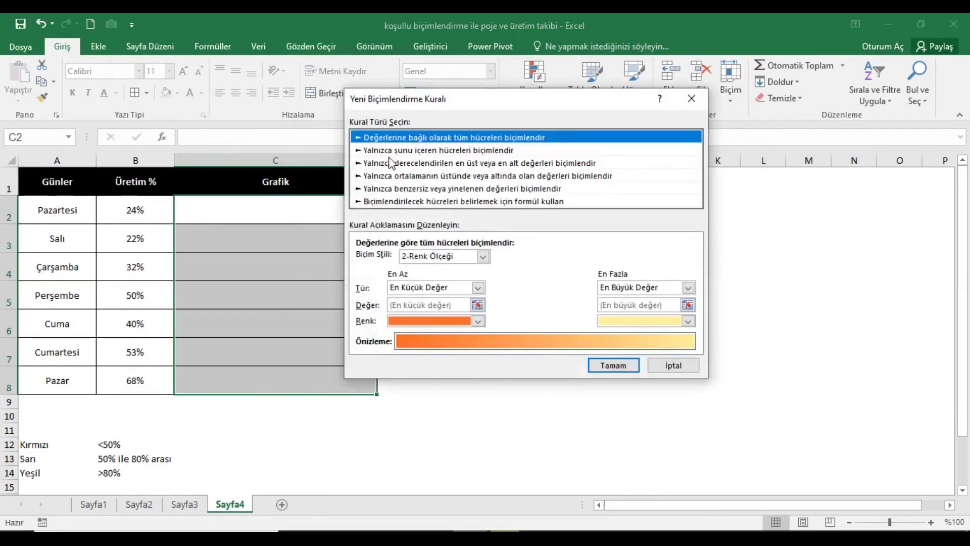
{"action": "left_click", "coordinate": [399, 202]}
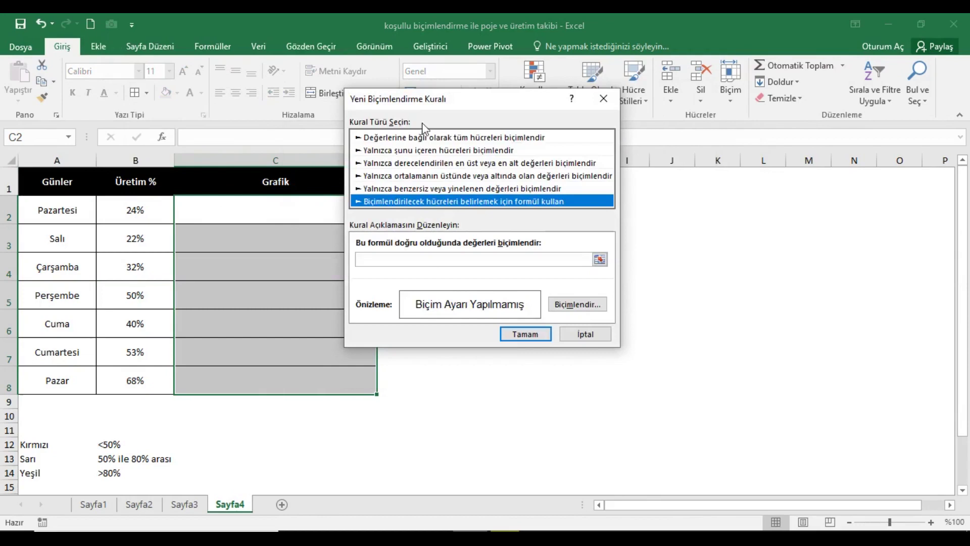
{"action": "left_click_drag", "start_coordinate": [423, 103], "coordinate": [530, 200]}
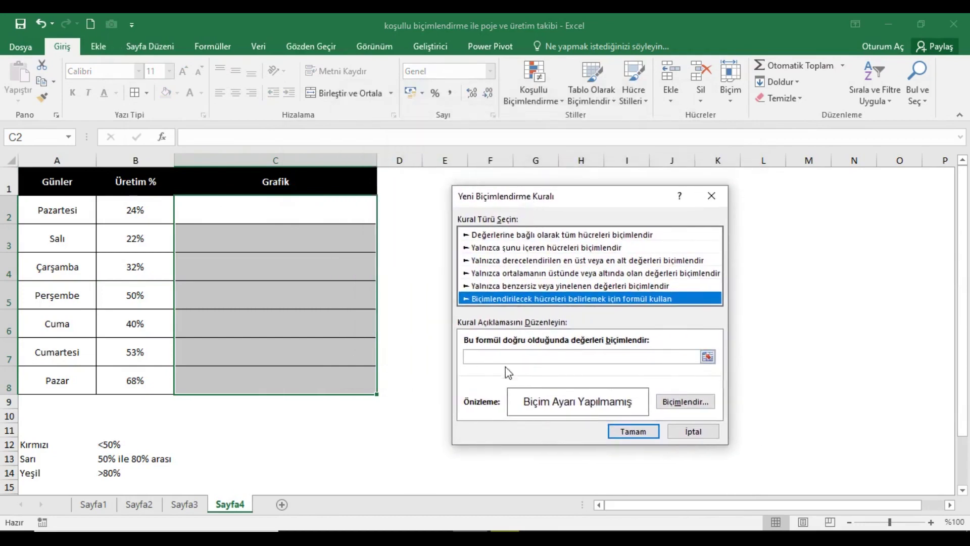
{"action": "left_click", "coordinate": [506, 360]}
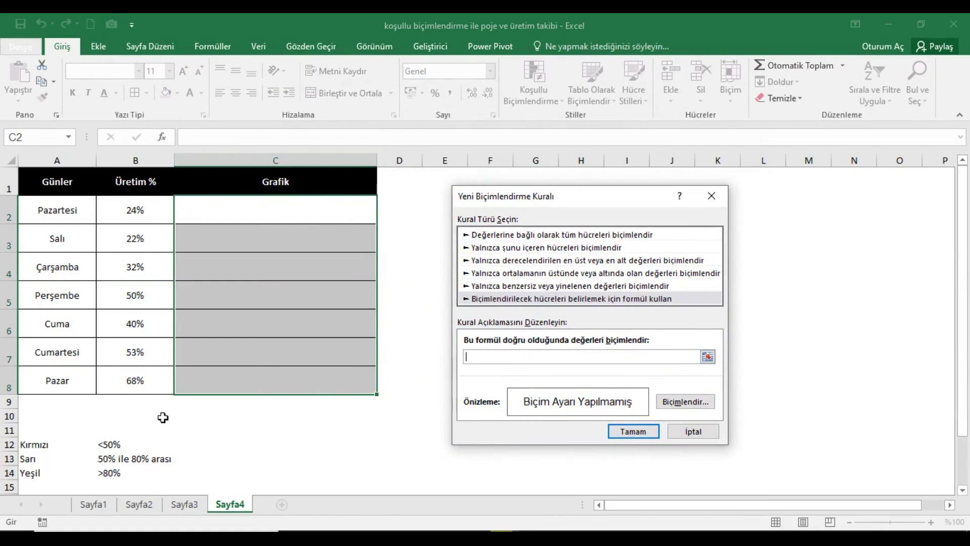
{"action": "left_click", "coordinate": [137, 212]}
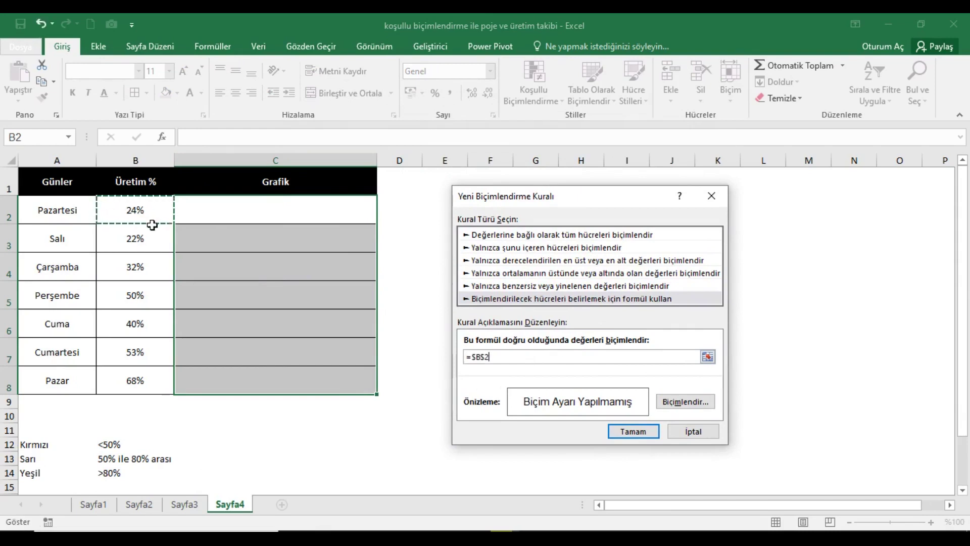
{"action": "key", "text": "F4"}
{"action": "key", "text": "F4"}
{"action": "type", "text": "<50%"}
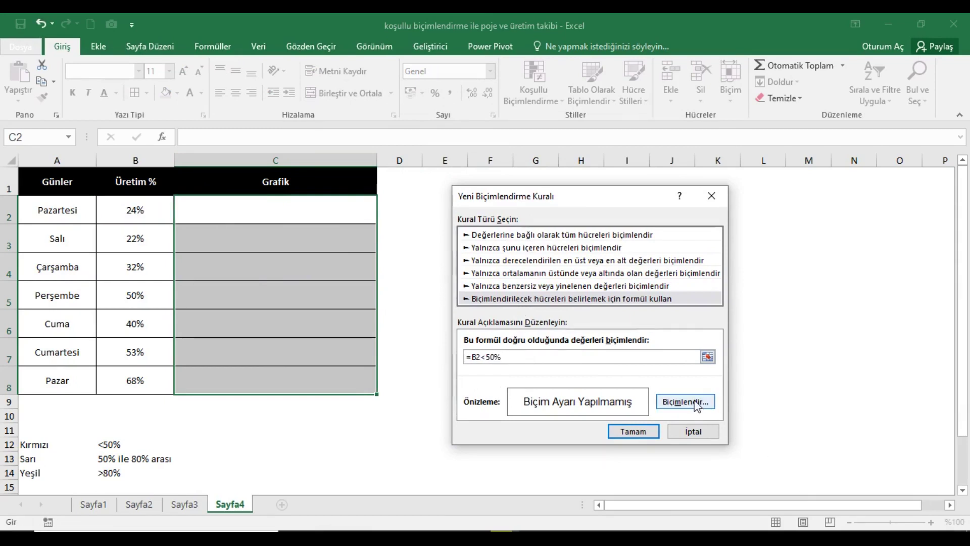
{"action": "left_click", "coordinate": [697, 406]}
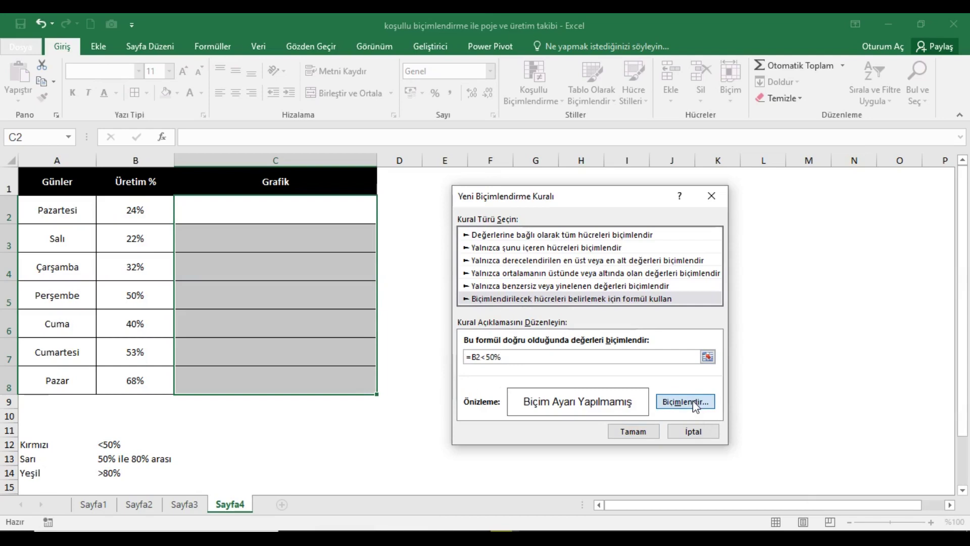
{"action": "left_click", "coordinate": [692, 409]}
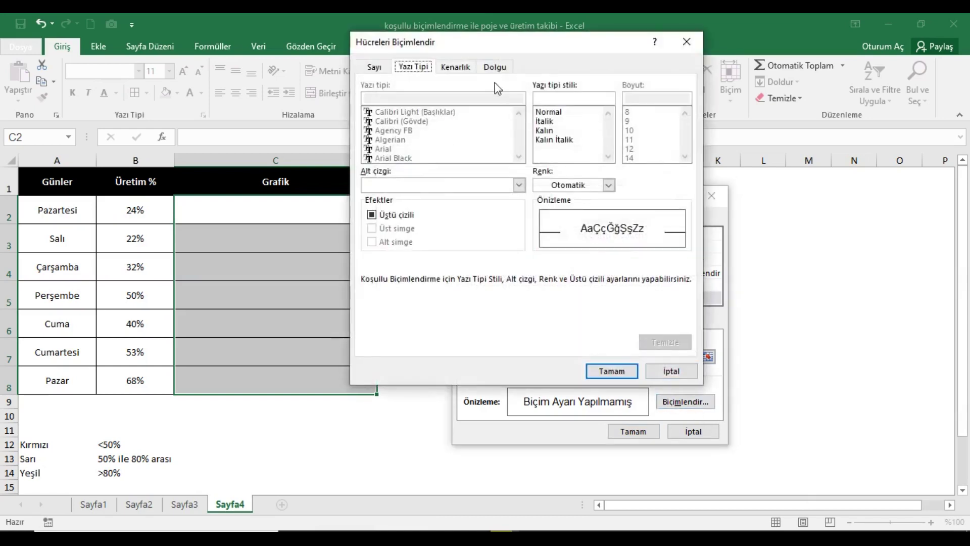
Step: Set the rule's fill to a two-colour gradient from red to orange
{"action": "left_click", "coordinate": [495, 68]}
{"action": "left_click", "coordinate": [412, 229]}
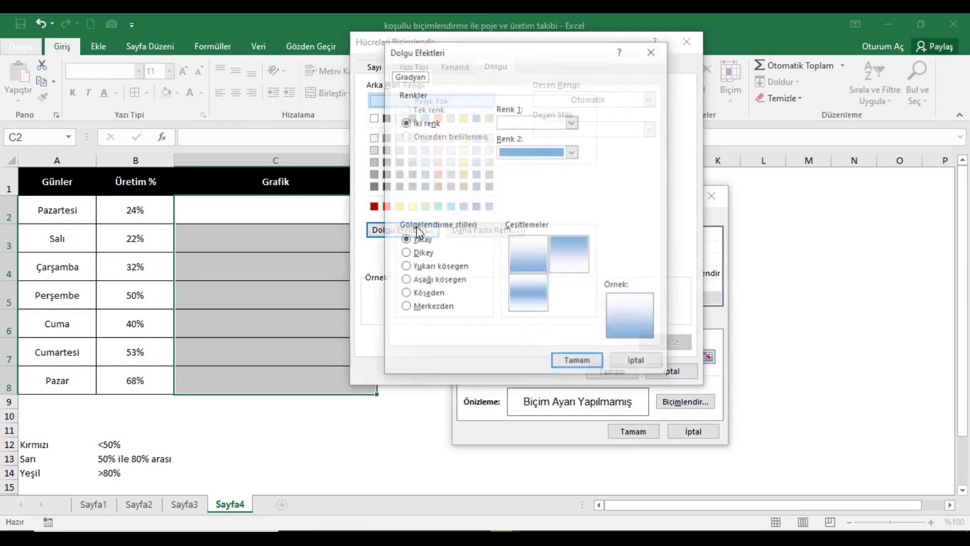
{"action": "left_click", "coordinate": [572, 122]}
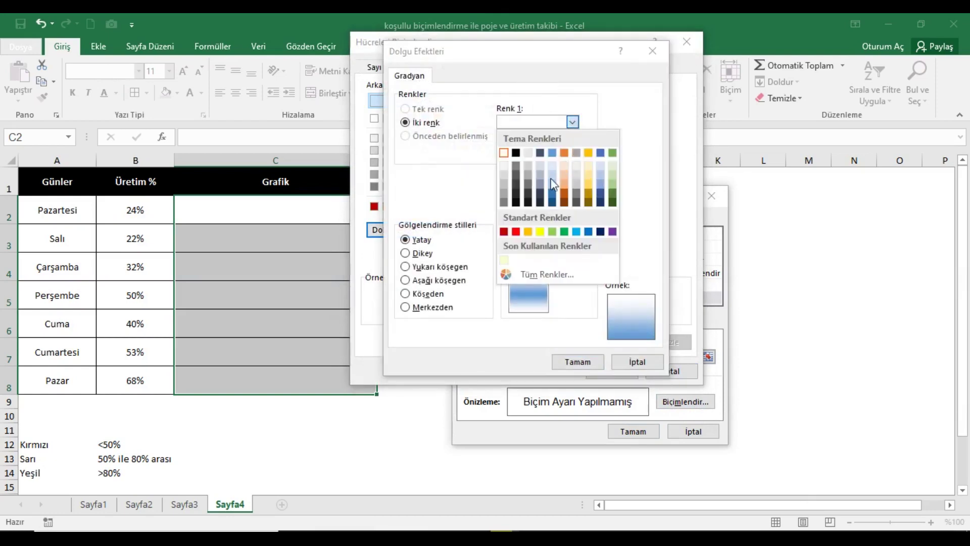
{"action": "left_click", "coordinate": [516, 231]}
{"action": "left_click", "coordinate": [573, 152]}
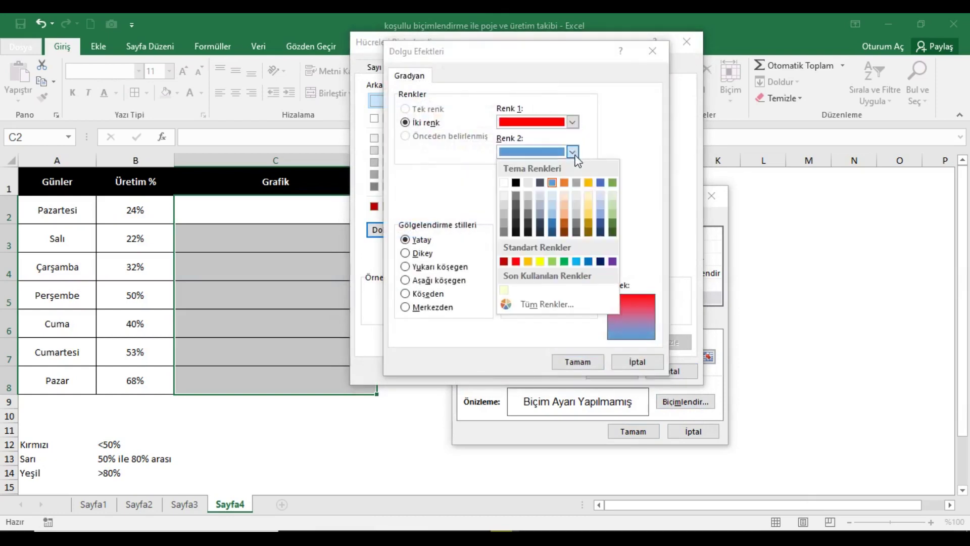
{"action": "left_click", "coordinate": [588, 182]}
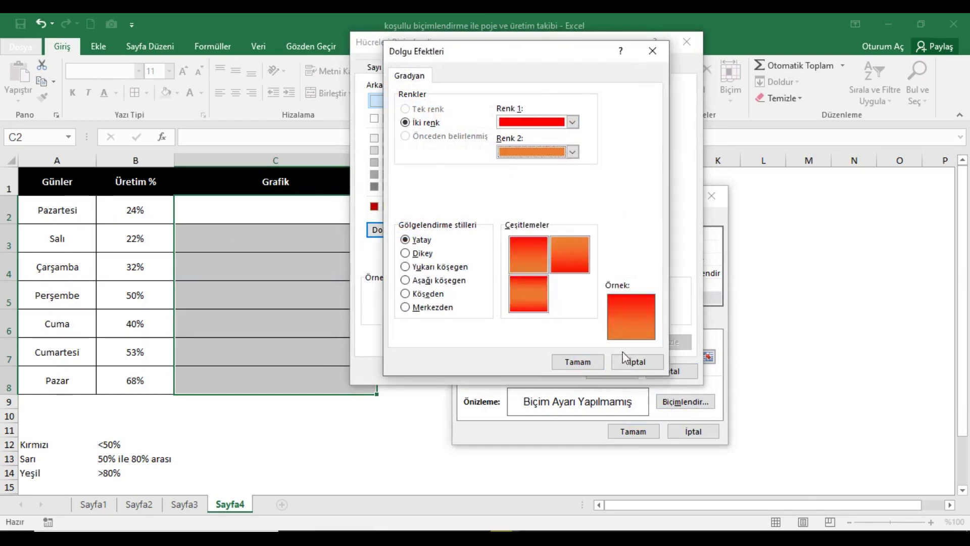
{"action": "left_click", "coordinate": [588, 363]}
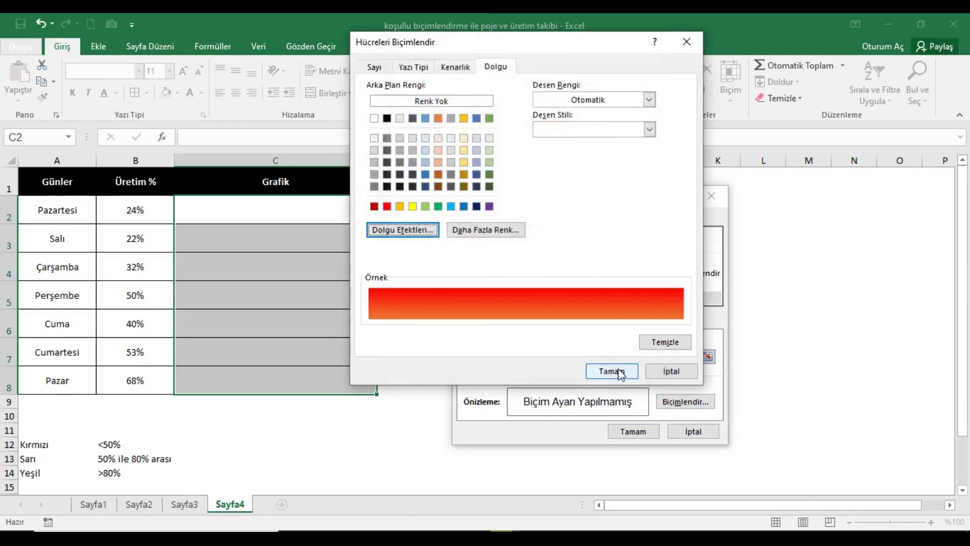
Step: Confirm the format and the =B2<50% rule, then apply it to the Grafik cells
{"action": "left_click", "coordinate": [611, 371]}
{"action": "left_click", "coordinate": [633, 431]}
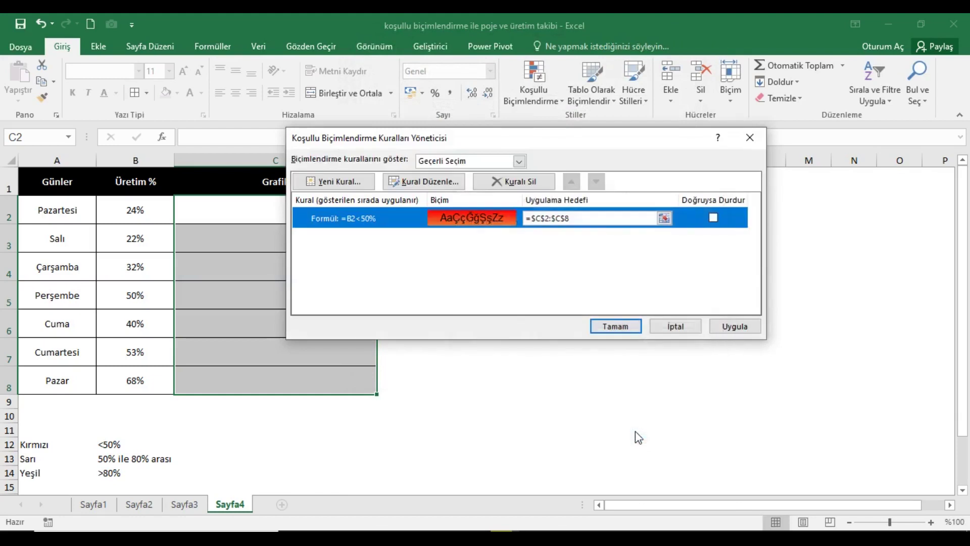
{"action": "left_click", "coordinate": [733, 330]}
{"action": "key", "text": "Return"}
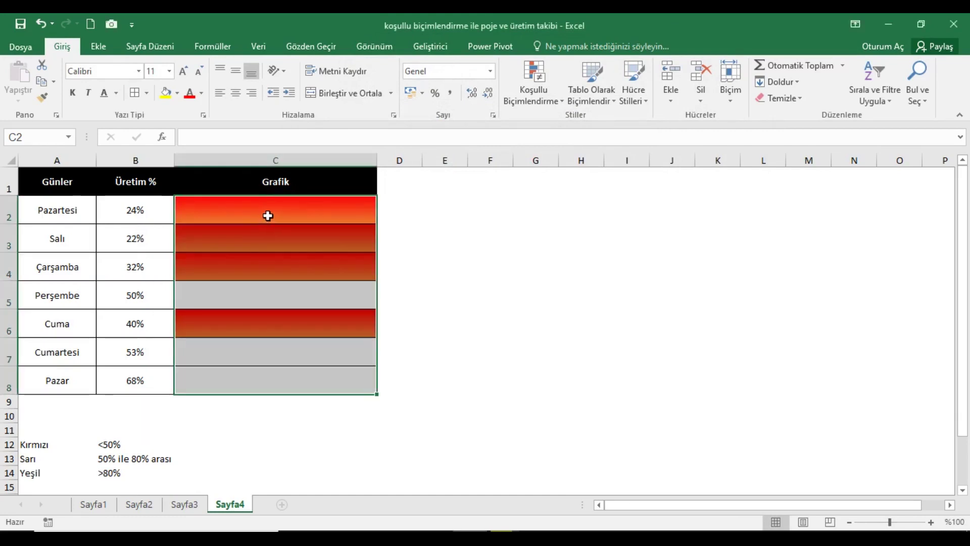
{"action": "left_click", "coordinate": [532, 80]}
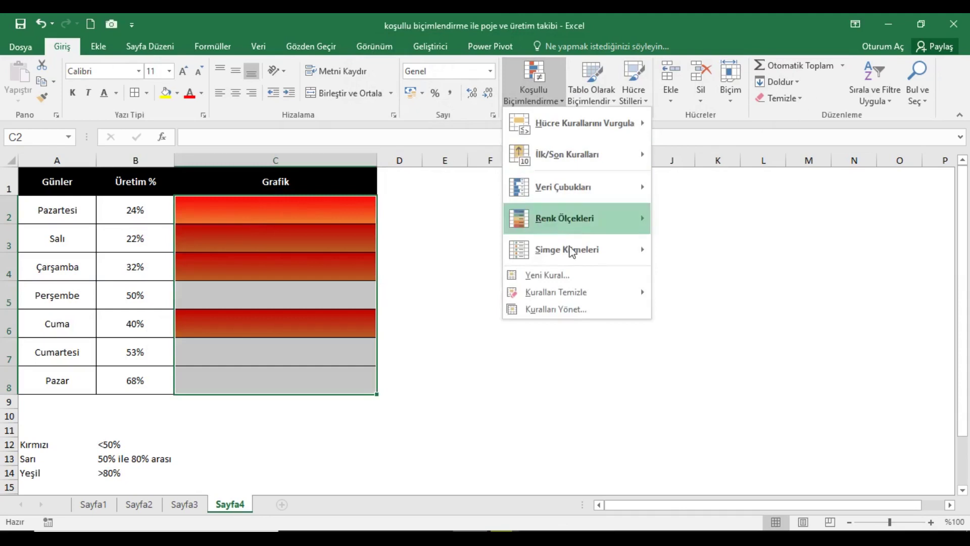
Step: Start a new formula-based rule from the Conditional Formatting Rules Manager
{"action": "left_click", "coordinate": [555, 309]}
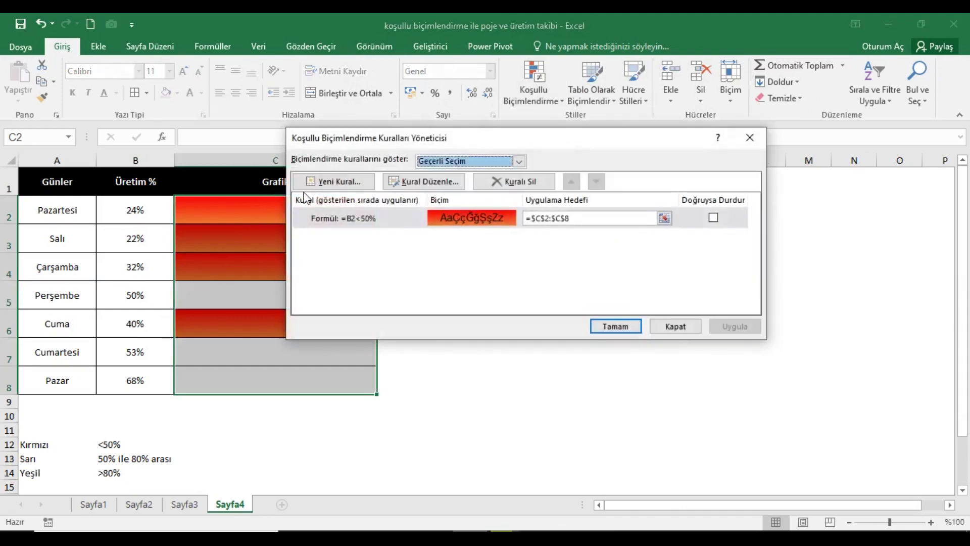
{"action": "left_click", "coordinate": [328, 181]}
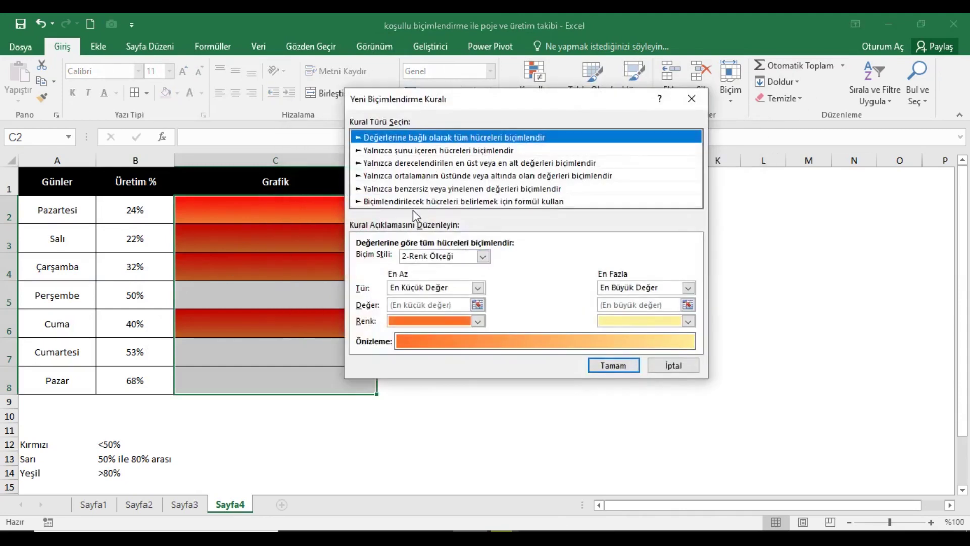
{"action": "left_click", "coordinate": [413, 201]}
{"action": "left_click_drag", "start_coordinate": [428, 104], "coordinate": [520, 184]}
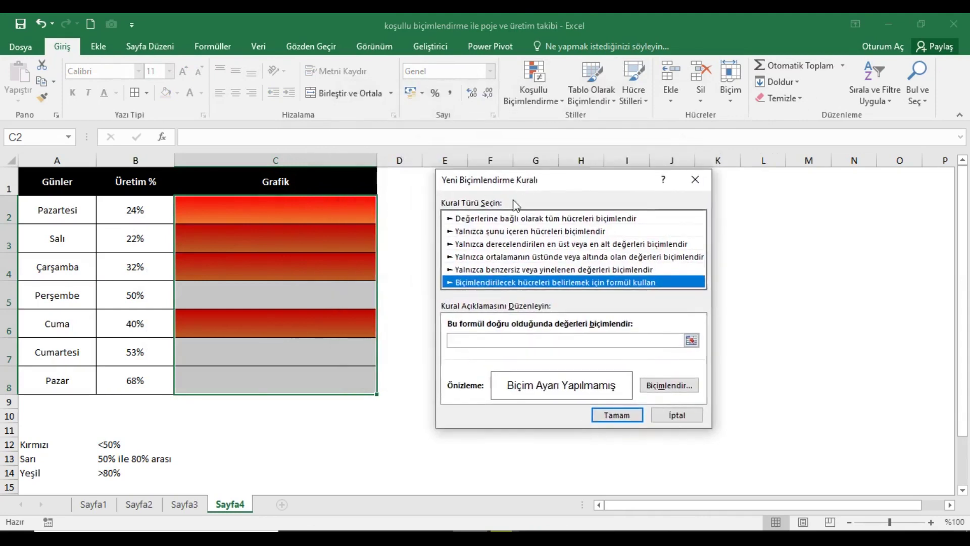
Step: Enter the rule formula =ve(B2>=0,5;B2<80%) with relative B2 references
{"action": "left_click", "coordinate": [462, 340]}
{"action": "type", "text": "=ve"}
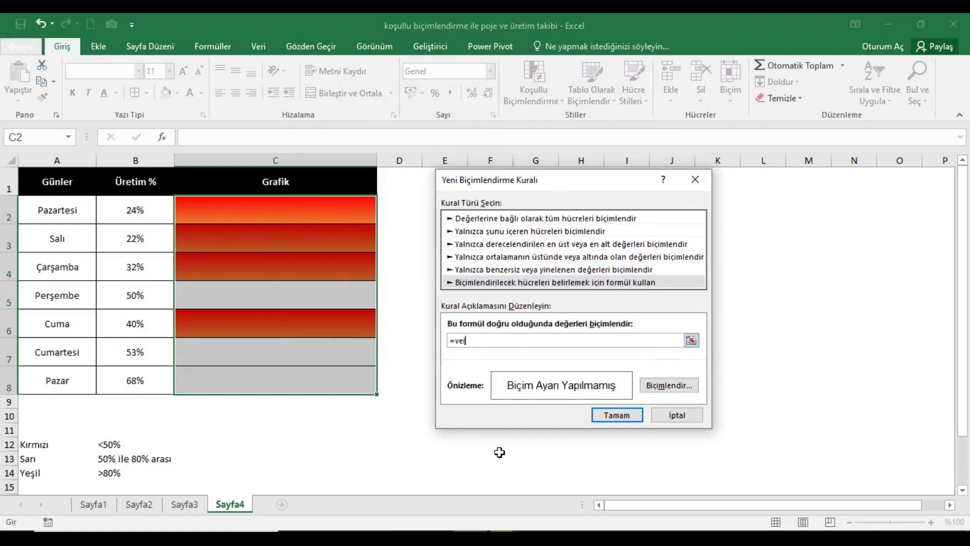
{"action": "left_click", "coordinate": [141, 211]}
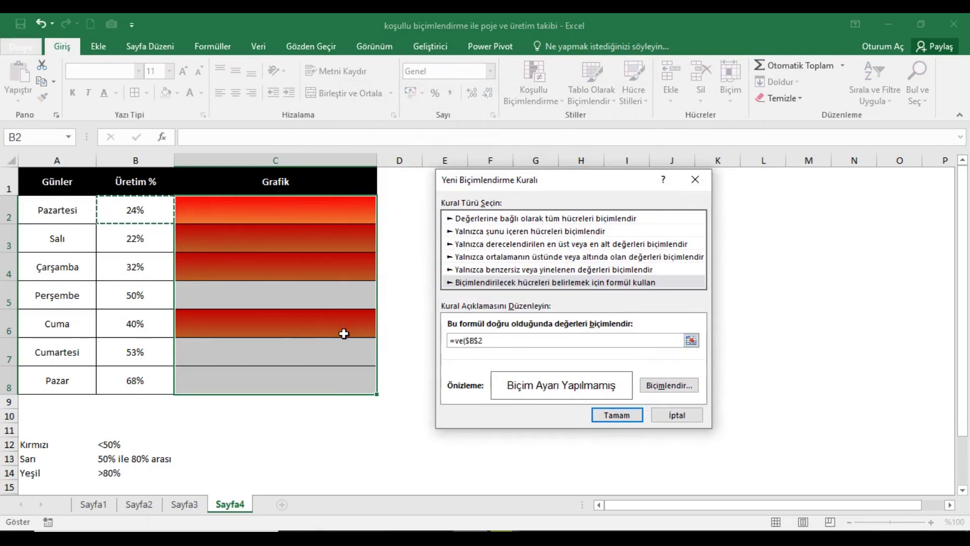
{"action": "key", "text": "F4"}
{"action": "key", "text": "F4"}
{"action": "key", "text": "F4"}
{"action": "type", "text": ">=0,5;"}
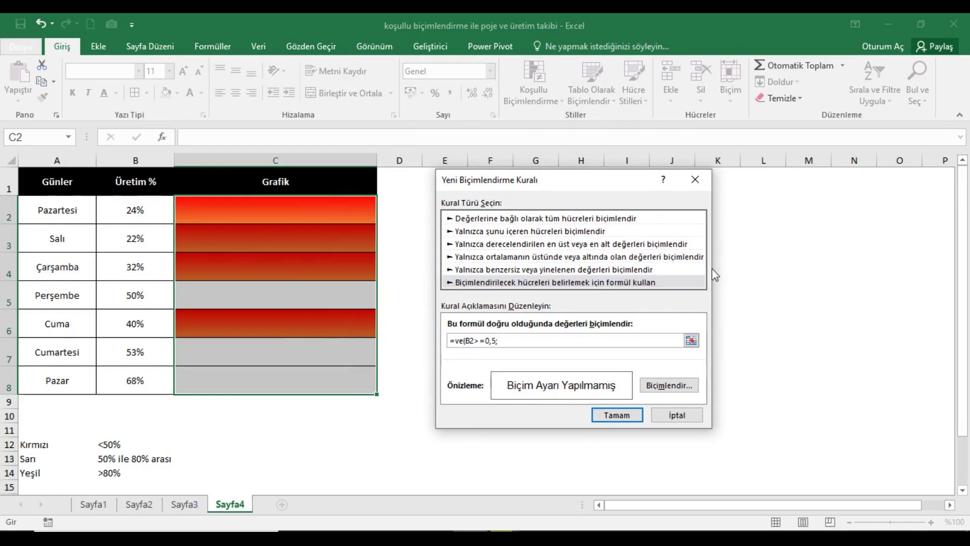
{"action": "left_click", "coordinate": [135, 213]}
{"action": "key", "text": "F4"}
{"action": "key", "text": "F4"}
{"action": "key", "text": "F4"}
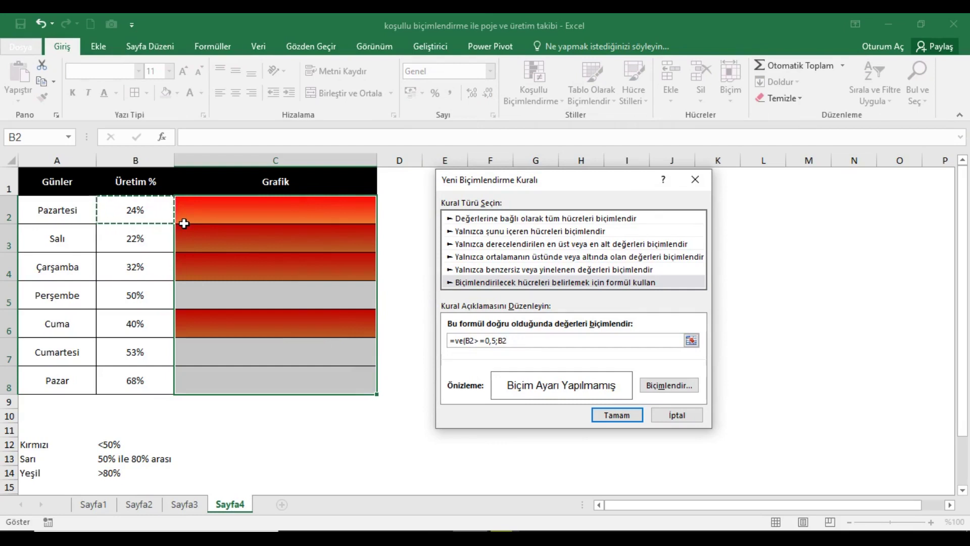
{"action": "type", "text": "<80%"}
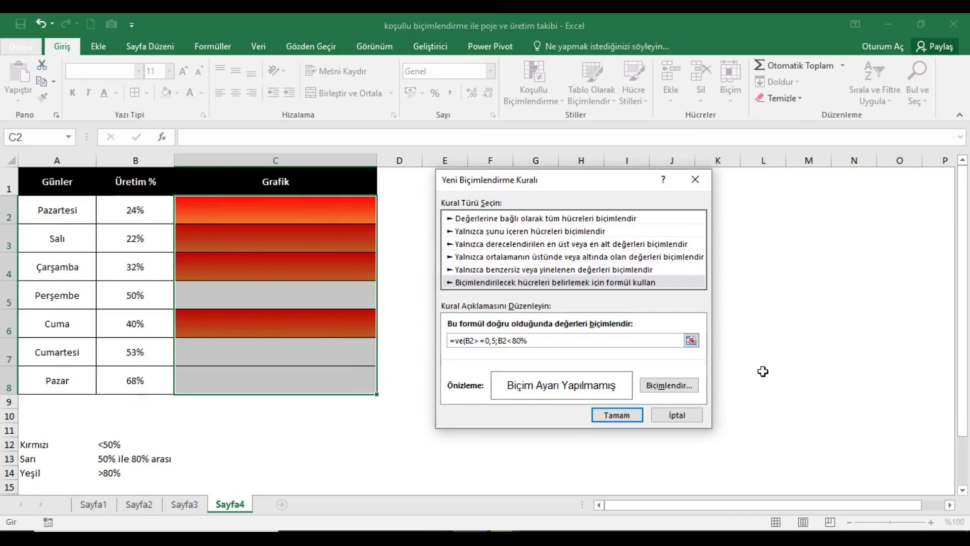
{"action": "left_click", "coordinate": [669, 386]}
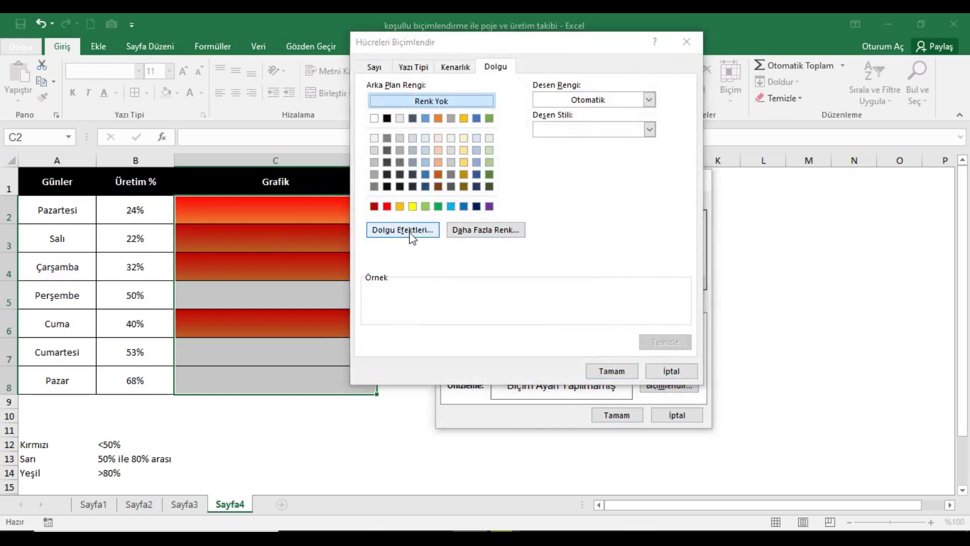
Step: Give the 50–80% rule a gradient fill from yellow to light yellow
{"action": "left_click", "coordinate": [407, 232]}
{"action": "left_click", "coordinate": [572, 121]}
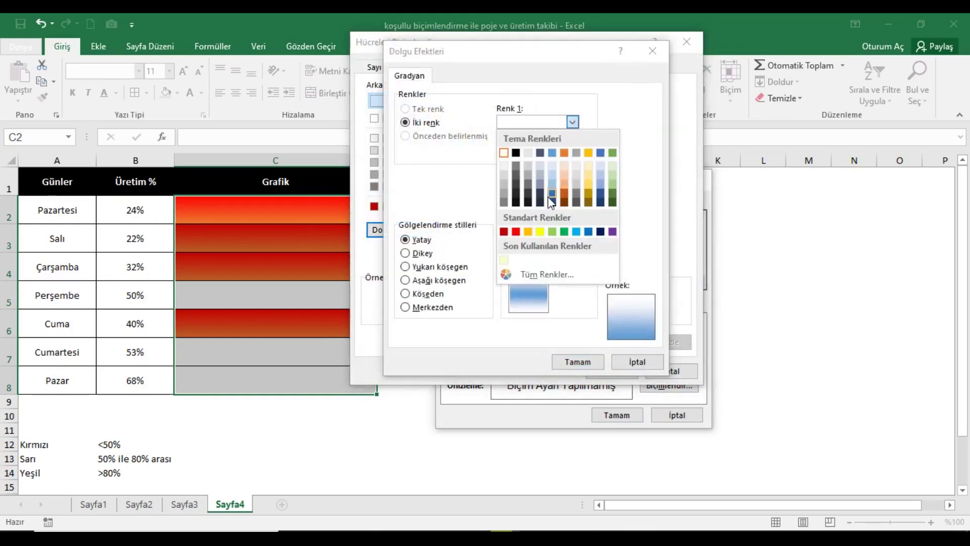
{"action": "left_click", "coordinate": [539, 231]}
{"action": "left_click", "coordinate": [572, 152]}
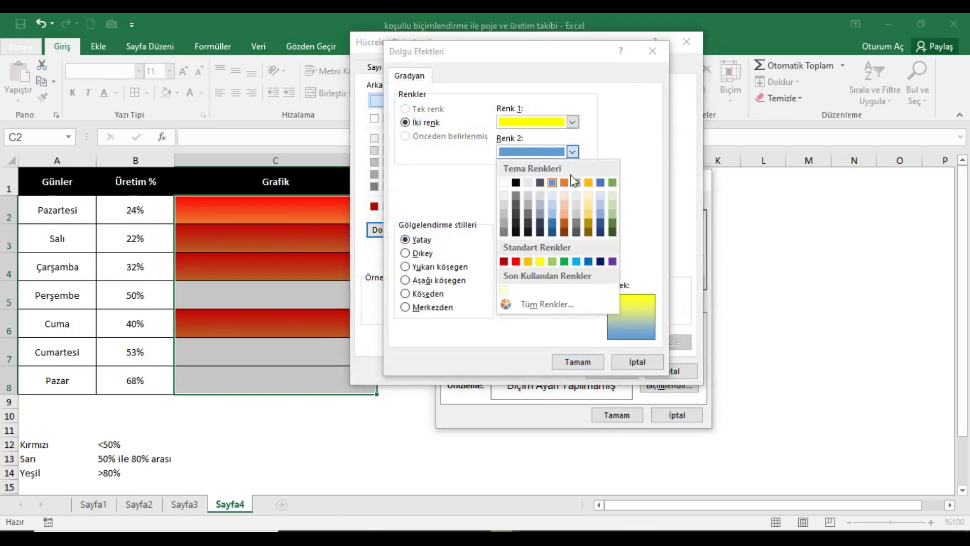
{"action": "left_click", "coordinate": [545, 305]}
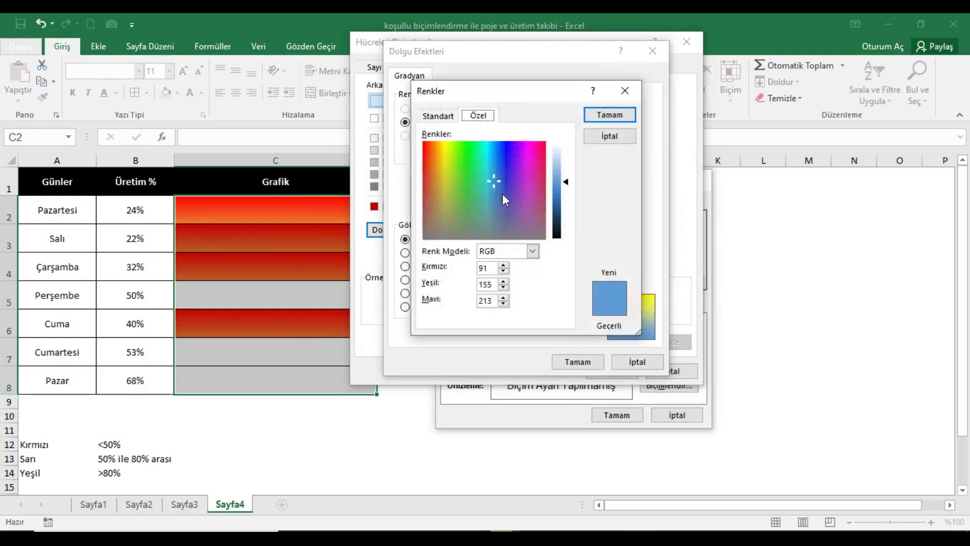
{"action": "left_click", "coordinate": [445, 117]}
{"action": "left_click", "coordinate": [484, 208]}
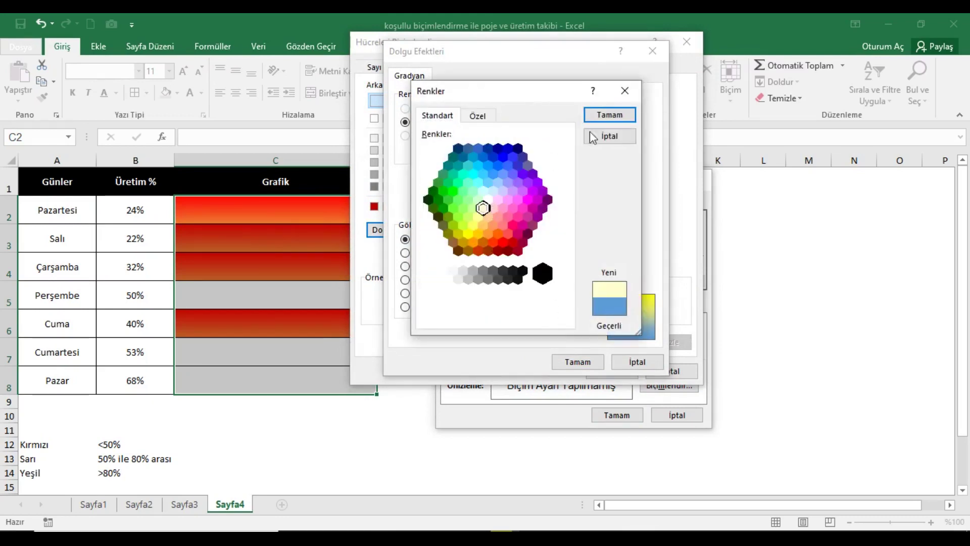
{"action": "left_click", "coordinate": [611, 115]}
{"action": "left_click", "coordinate": [584, 361]}
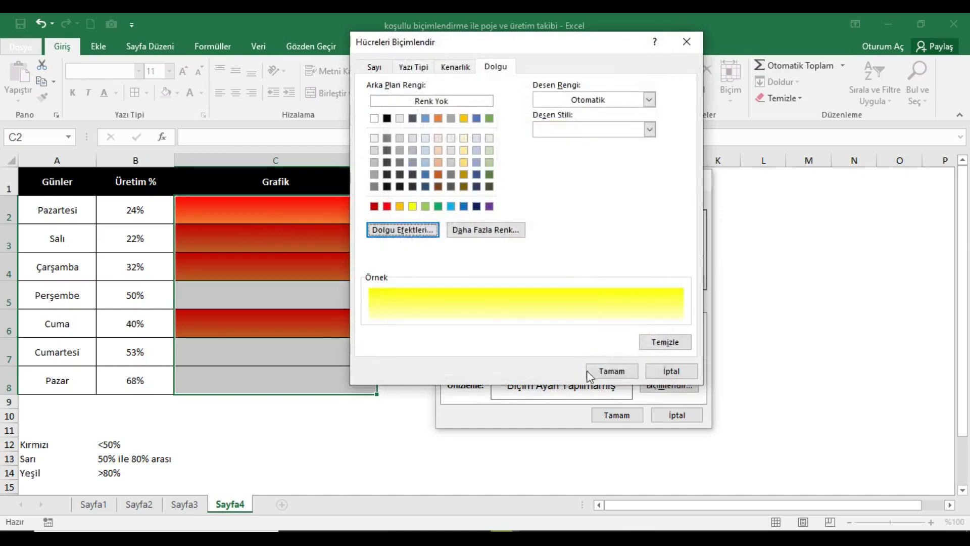
Step: Confirm the format and rule, and apply the yellow rule to the Grafik cells
{"action": "left_click", "coordinate": [616, 375]}
{"action": "left_click", "coordinate": [617, 414]}
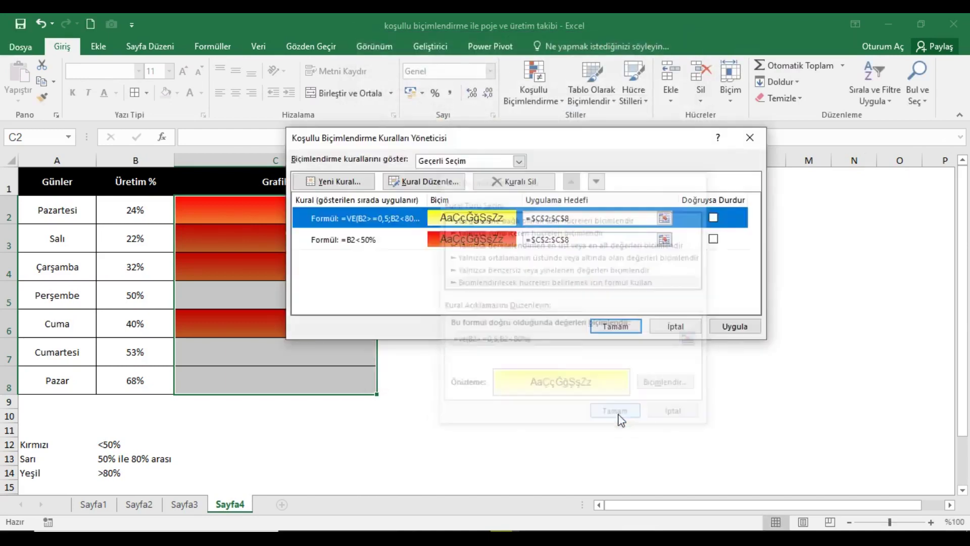
{"action": "left_click", "coordinate": [729, 326]}
{"action": "left_click", "coordinate": [657, 326]}
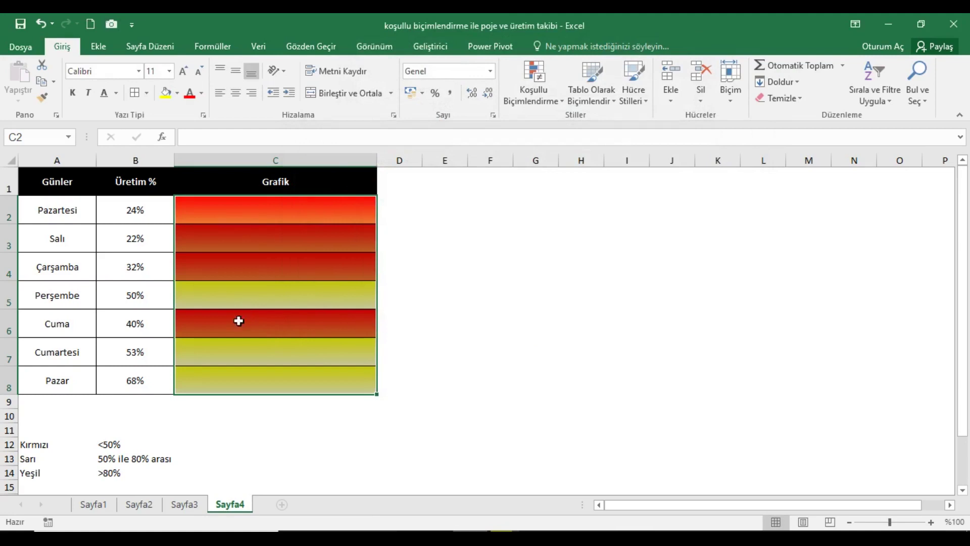
Step: Change Pazar's Üretim % in B8 to 85%
{"action": "left_click", "coordinate": [147, 388]}
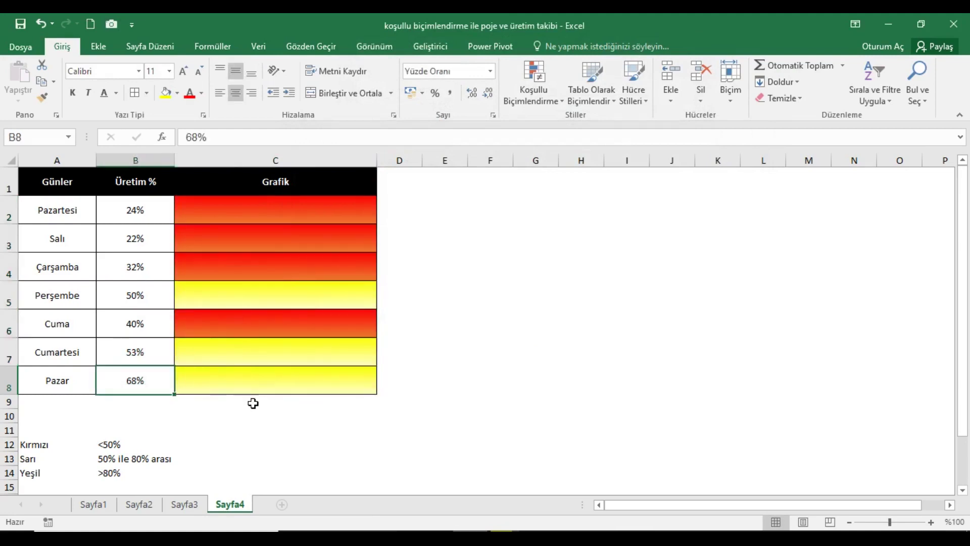
{"action": "type", "text": "85"}
{"action": "key", "text": "Return"}
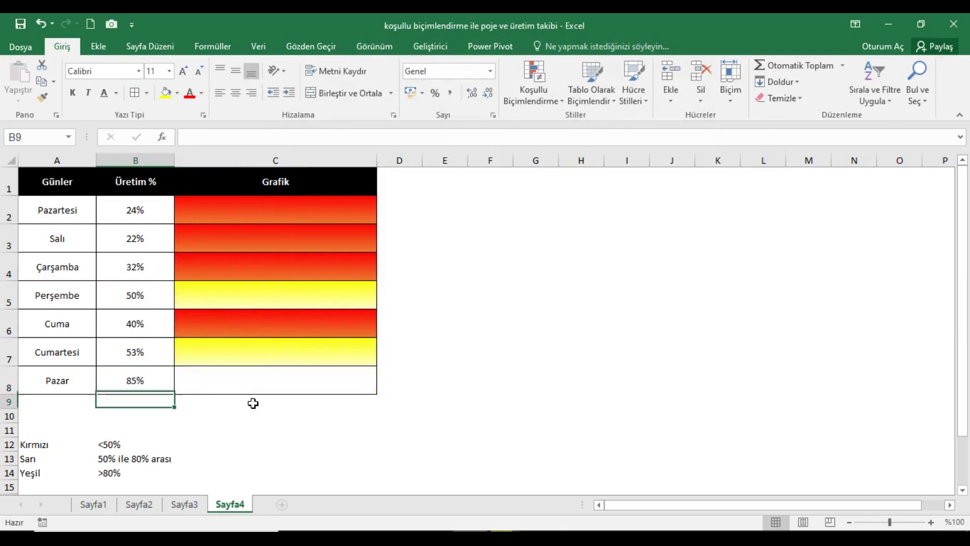
{"action": "left_click_drag", "start_coordinate": [253, 217], "coordinate": [267, 385]}
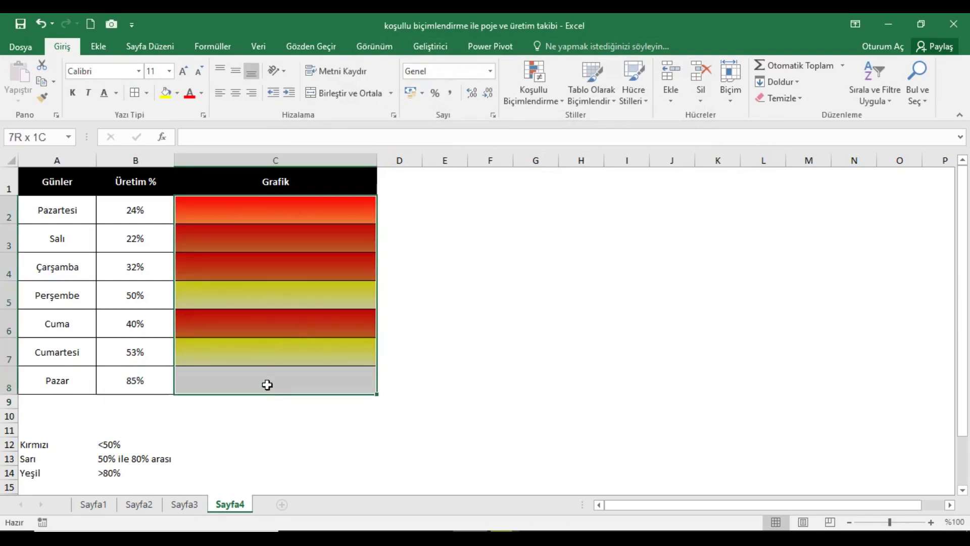
Step: Create a new formula rule =B2>=0,8 for the Grafik cells
{"action": "left_click", "coordinate": [532, 87]}
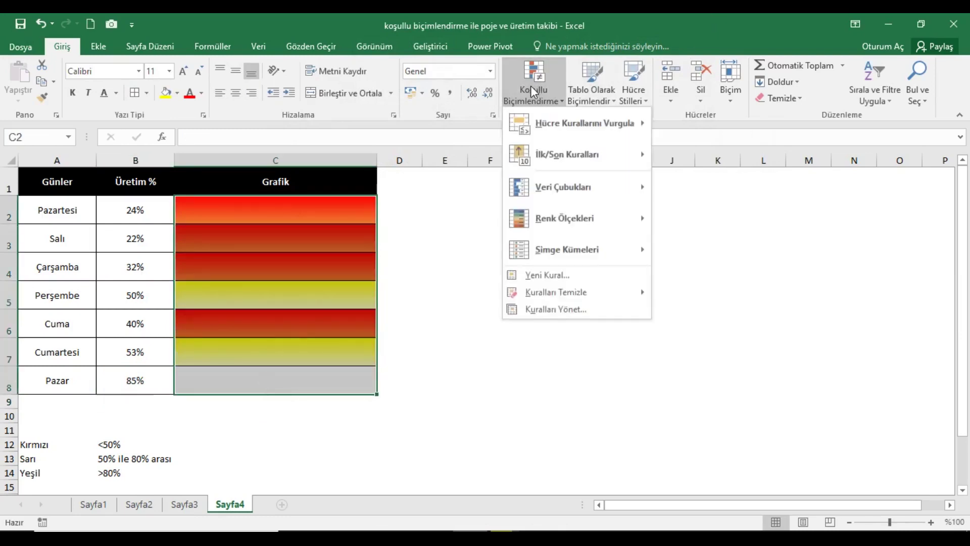
{"action": "left_click", "coordinate": [551, 309]}
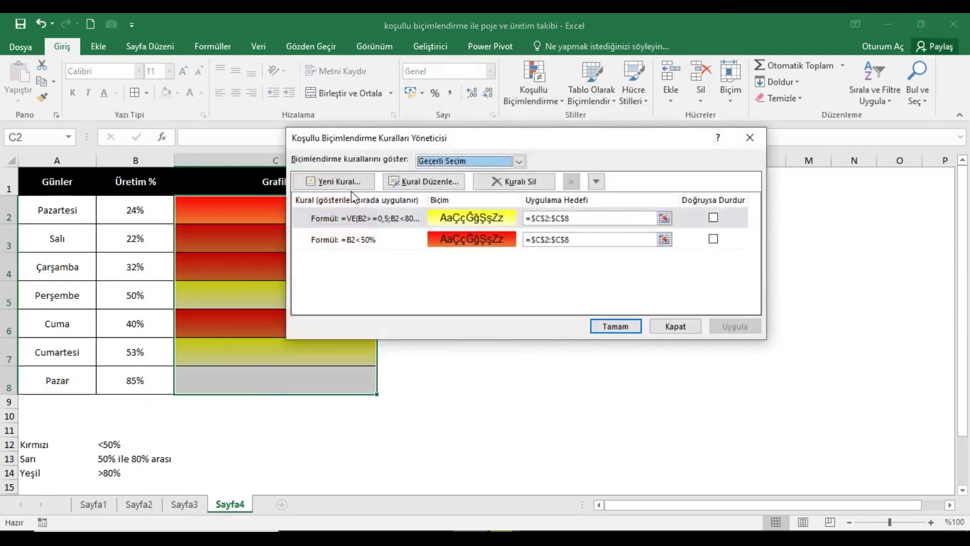
{"action": "left_click", "coordinate": [355, 189]}
{"action": "left_click", "coordinate": [424, 201]}
{"action": "left_click", "coordinate": [406, 260]}
{"action": "left_click_drag", "start_coordinate": [436, 102], "coordinate": [513, 148]}
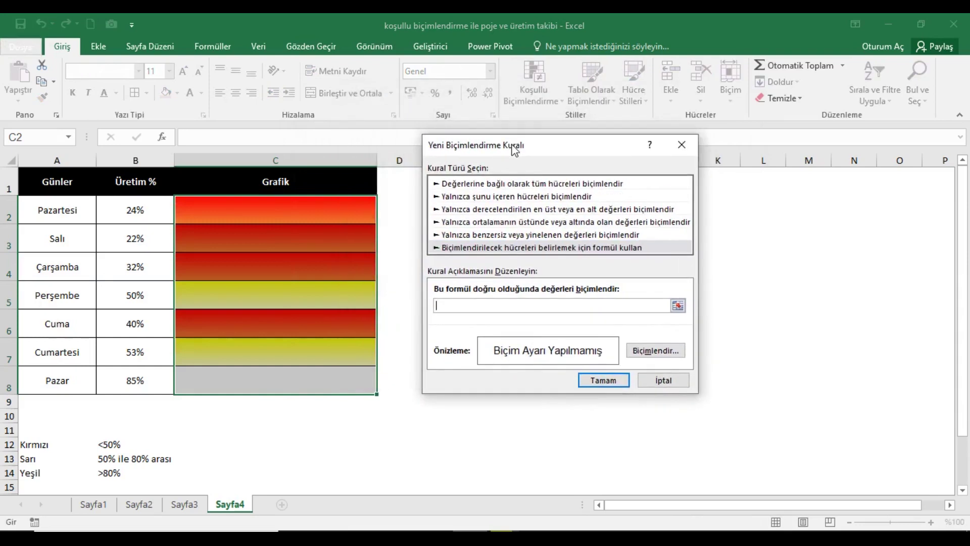
{"action": "left_click", "coordinate": [139, 197]}
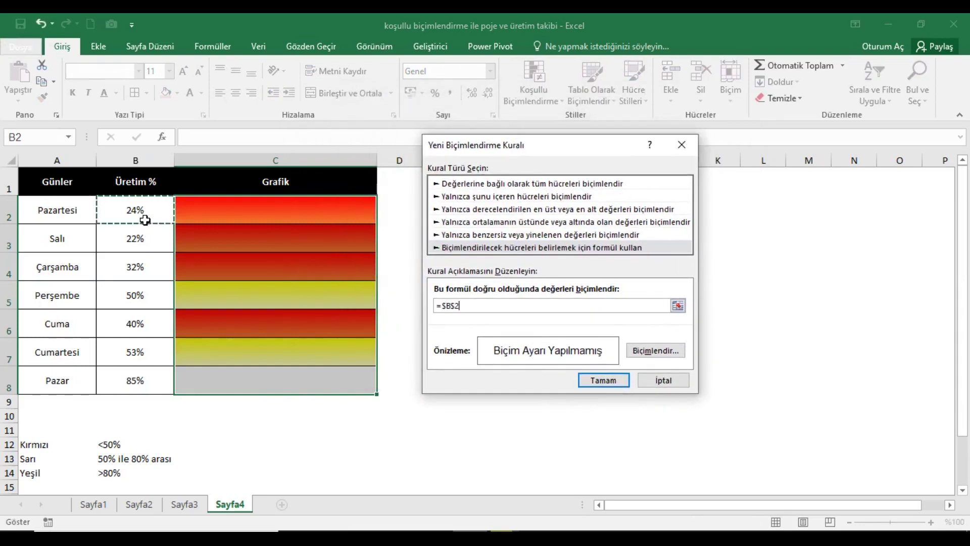
{"action": "key", "text": "F4"}
{"action": "key", "text": "F4"}
{"action": "key", "text": "F4"}
{"action": "type", "text": ">=0,8"}
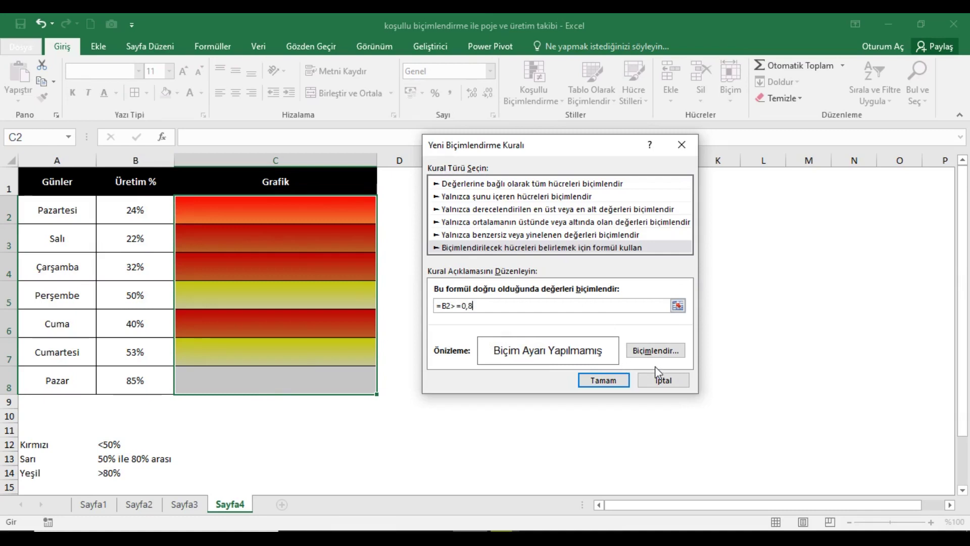
Step: Set the rule's fill to a gradient from light green to green
{"action": "left_click", "coordinate": [655, 351]}
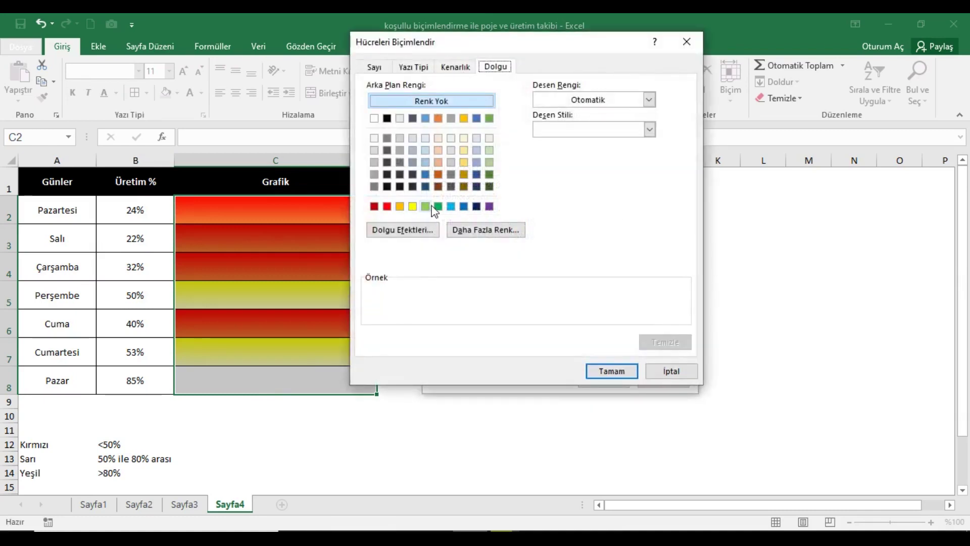
{"action": "left_click", "coordinate": [413, 229]}
{"action": "left_click", "coordinate": [571, 122]}
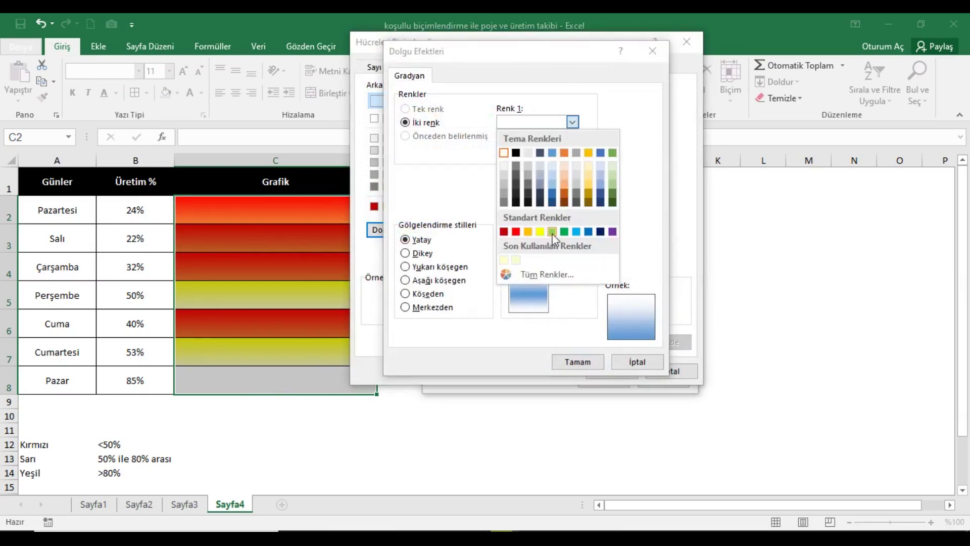
{"action": "left_click", "coordinate": [551, 232]}
{"action": "left_click", "coordinate": [572, 151]}
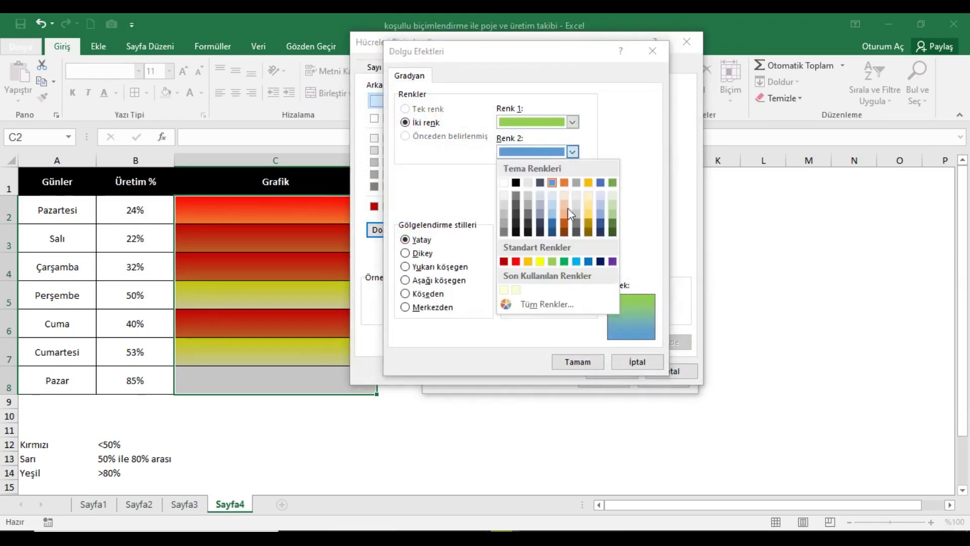
{"action": "left_click", "coordinate": [564, 262]}
{"action": "left_click", "coordinate": [584, 362]}
Step: Confirm and apply the green rule so Pazar's bar turns green
{"action": "left_click", "coordinate": [613, 372]}
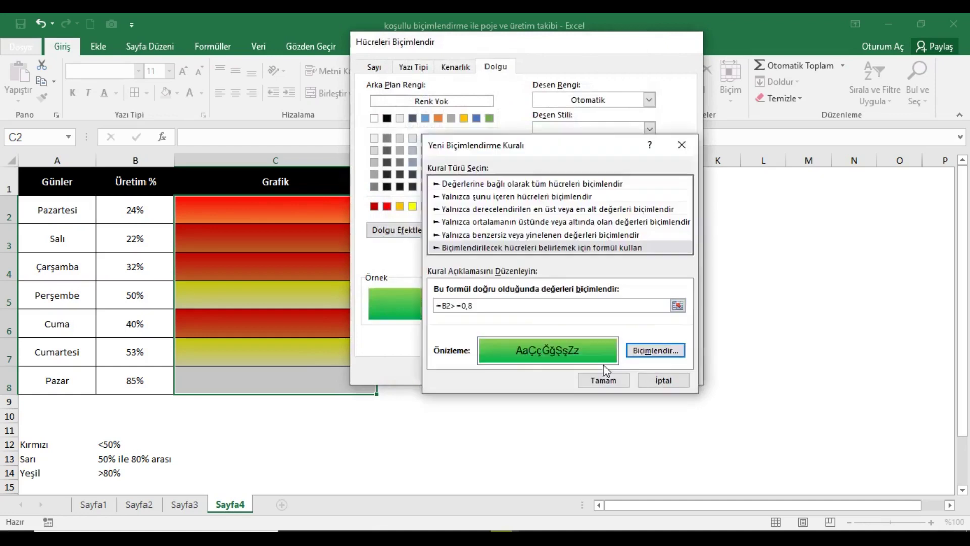
{"action": "left_click", "coordinate": [614, 381]}
{"action": "left_click", "coordinate": [732, 327]}
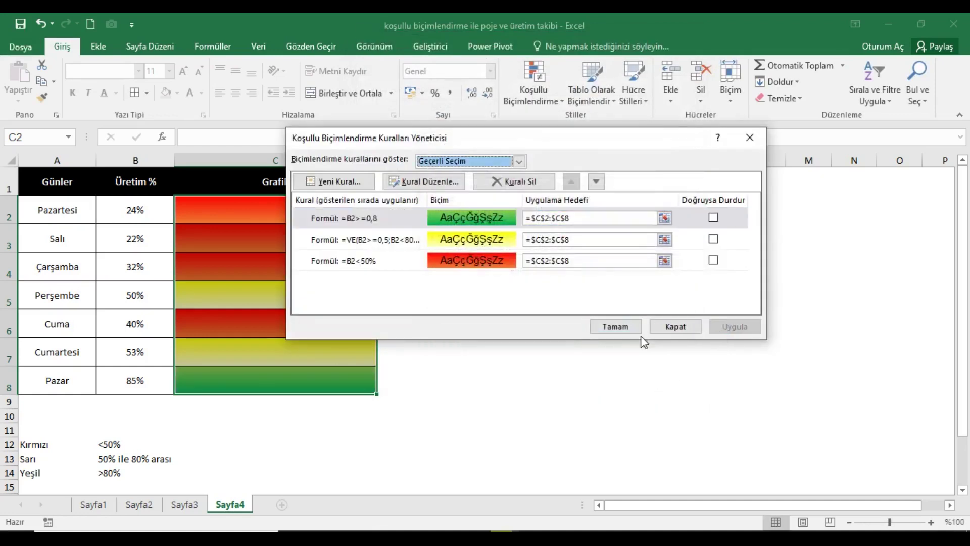
{"action": "left_click", "coordinate": [615, 326]}
{"action": "left_click", "coordinate": [64, 193]}
{"action": "mouse_move", "coordinate": [182, 211]}
{"action": "left_mouse_down"}
{"action": "mouse_move", "coordinate": [197, 253]}
{"action": "mouse_move", "coordinate": [200, 389]}
{"action": "left_mouse_up"}
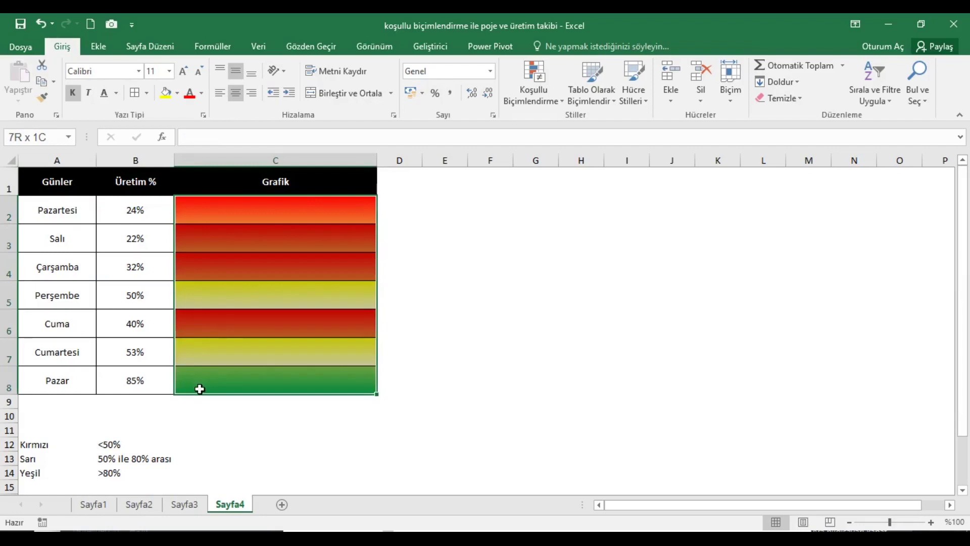
Step: Enter =1-B2 in C2 and fill it down through C8 with Ctrl+D
{"action": "left_click", "coordinate": [145, 218]}
{"action": "left_click", "coordinate": [223, 220]}
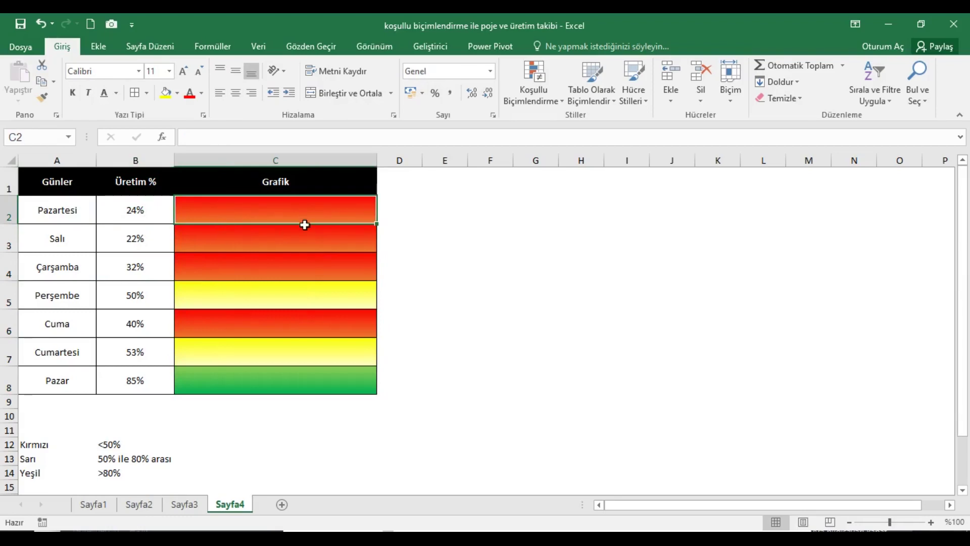
{"action": "type", "text": "=1-"}
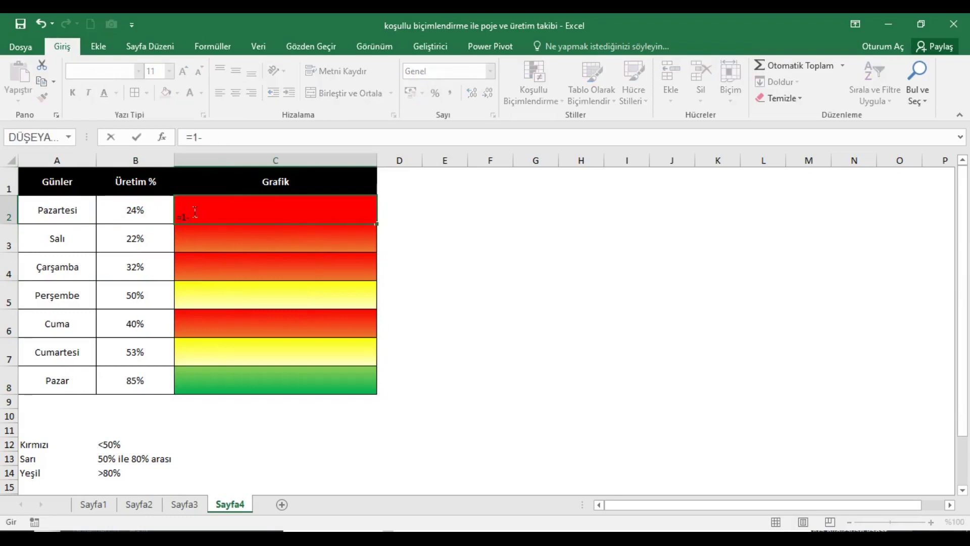
{"action": "left_click", "coordinate": [145, 217]}
{"action": "key", "text": "Return"}
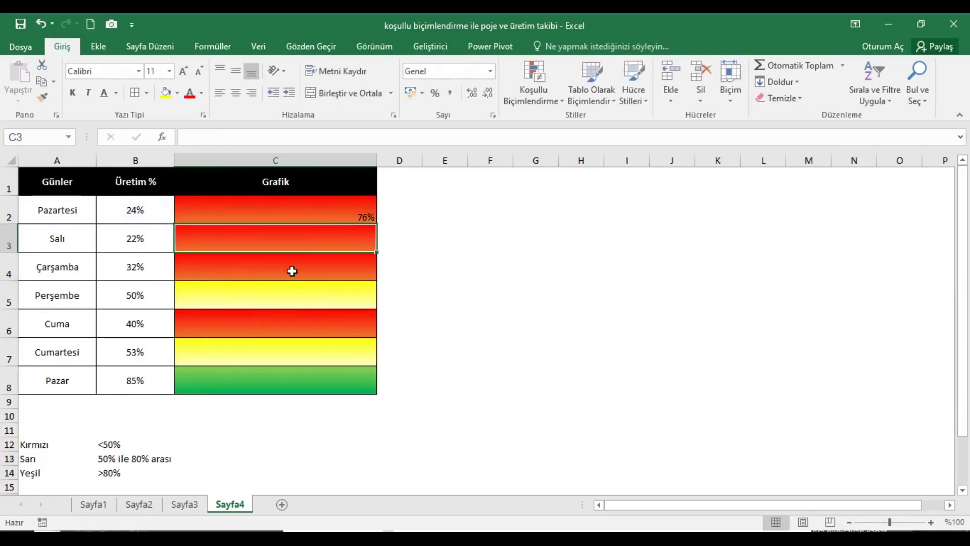
{"action": "left_click_drag", "start_coordinate": [308, 214], "coordinate": [307, 368]}
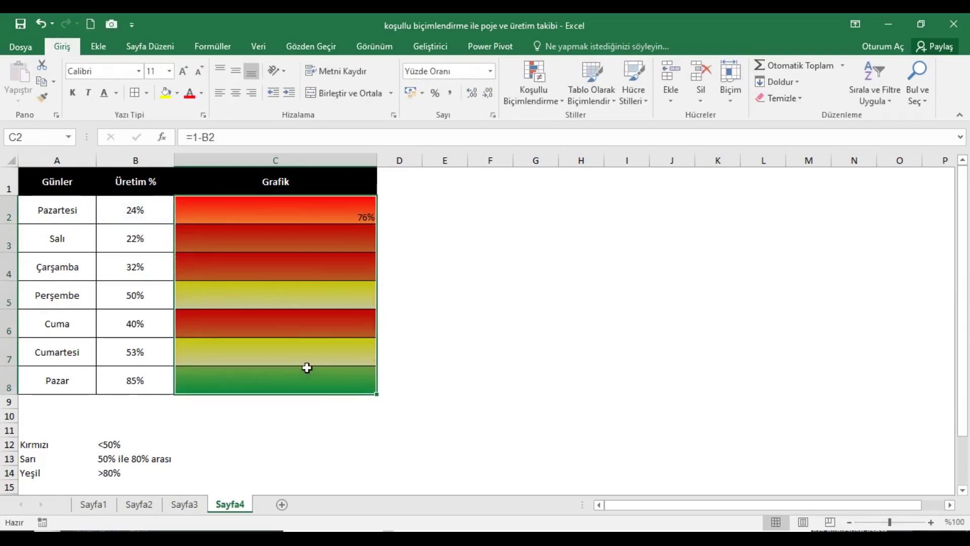
{"action": "key", "text": "ctrl+d"}
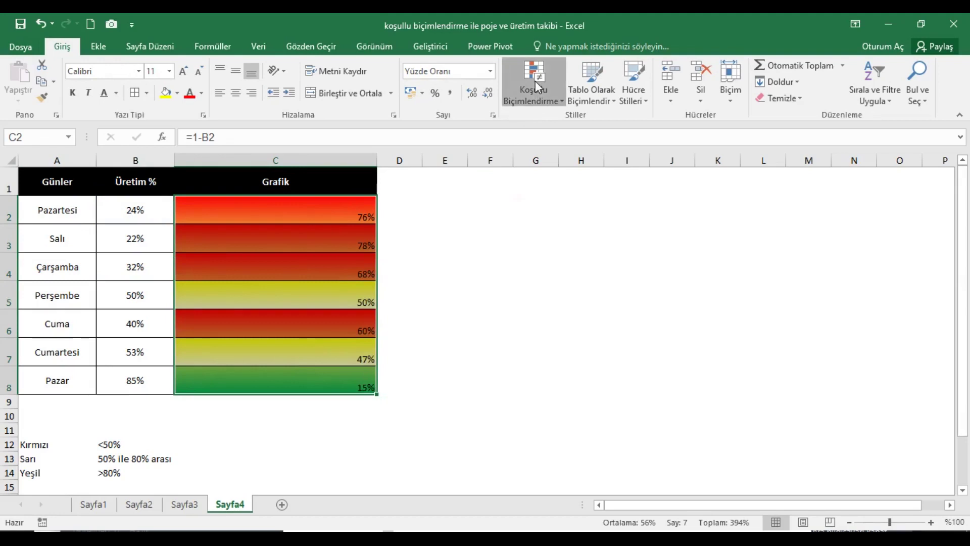
{"action": "left_click", "coordinate": [538, 87]}
Step: Create a new Data Bar rule with number-type minimum 0 and maximum 1
{"action": "left_click", "coordinate": [568, 307]}
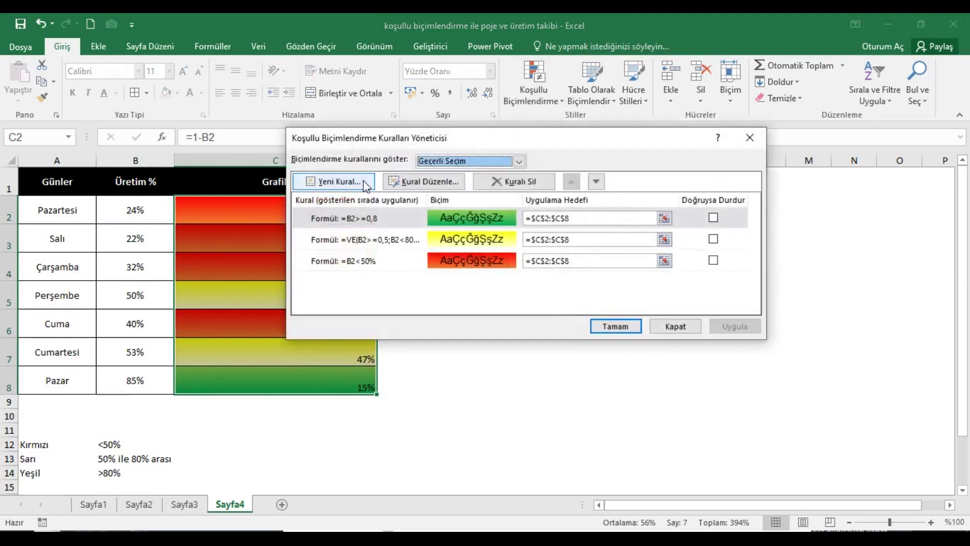
{"action": "left_click", "coordinate": [365, 184]}
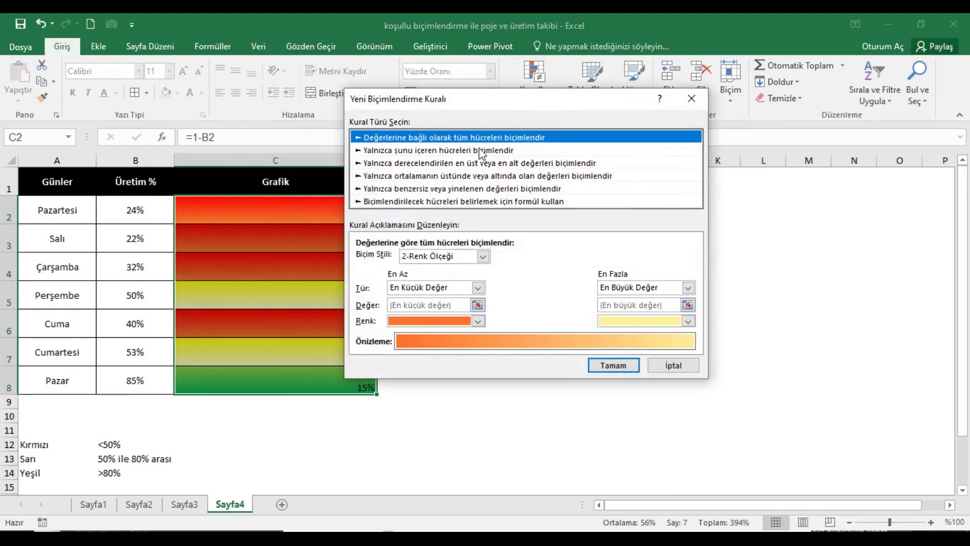
{"action": "left_click", "coordinate": [483, 256]}
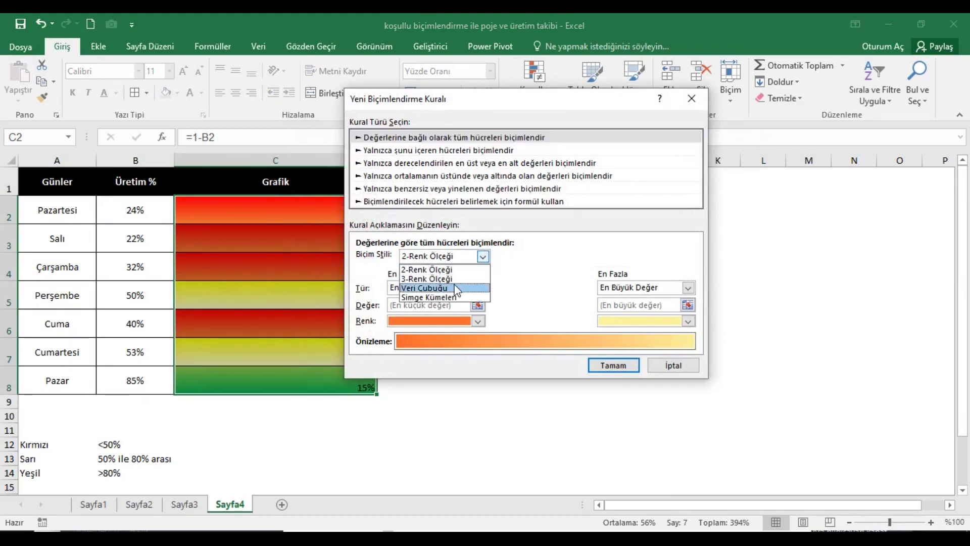
{"action": "left_click", "coordinate": [454, 285]}
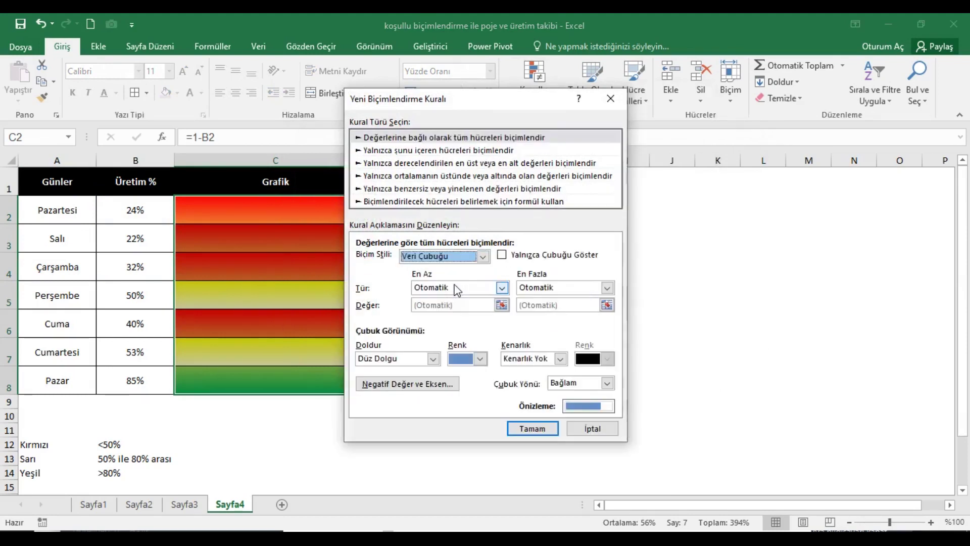
{"action": "left_click", "coordinate": [502, 287]}
{"action": "left_click", "coordinate": [459, 311]}
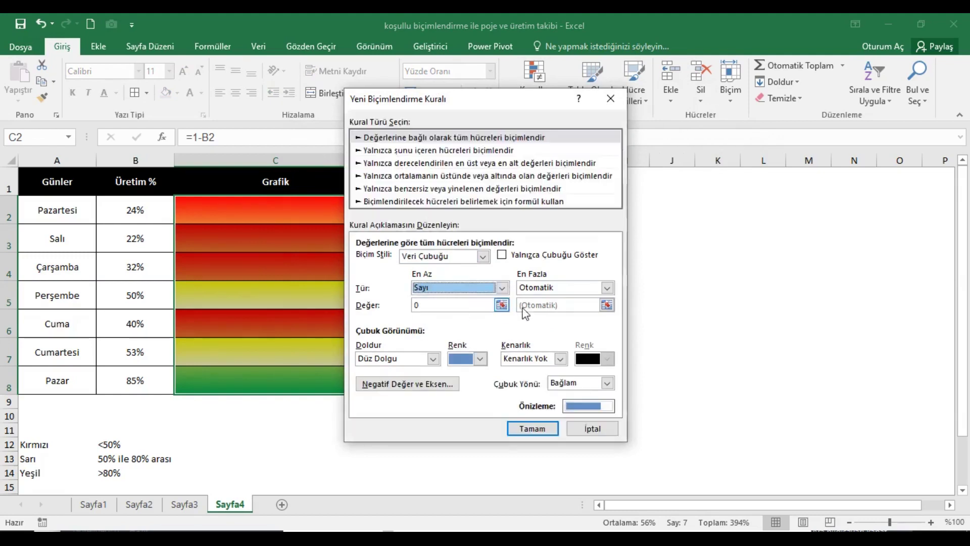
{"action": "left_click", "coordinate": [607, 287]}
{"action": "left_click", "coordinate": [561, 310]}
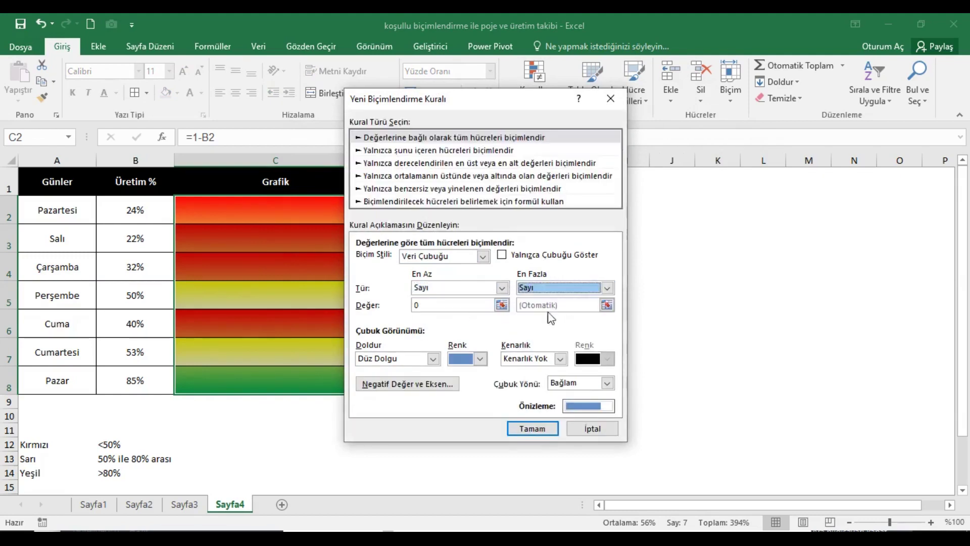
{"action": "left_click", "coordinate": [434, 305]}
{"action": "left_click", "coordinate": [520, 306]}
{"action": "type", "text": "1"}
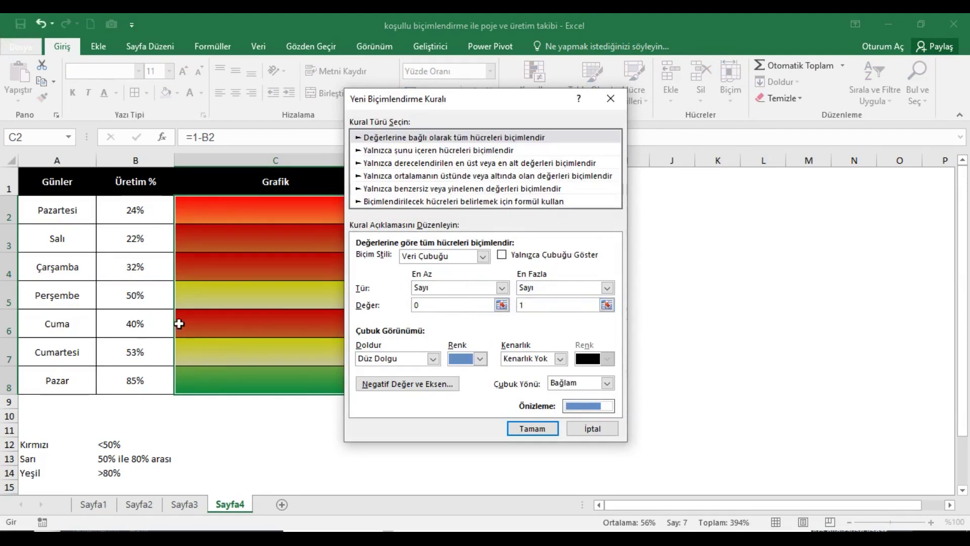
Step: Make the data bar white, bar-only and right-to-left, then apply the rule
{"action": "left_click", "coordinate": [480, 358]}
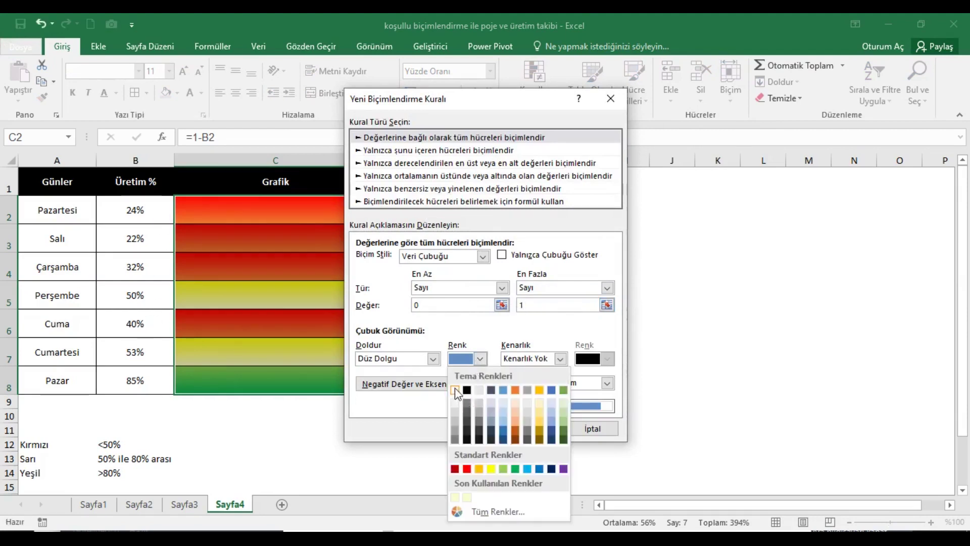
{"action": "left_click", "coordinate": [455, 390]}
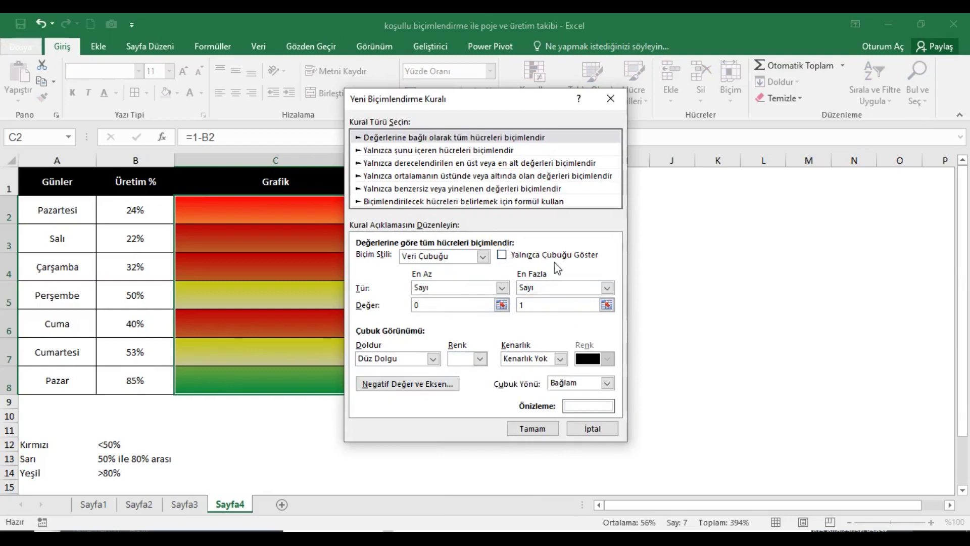
{"action": "left_click", "coordinate": [501, 254]}
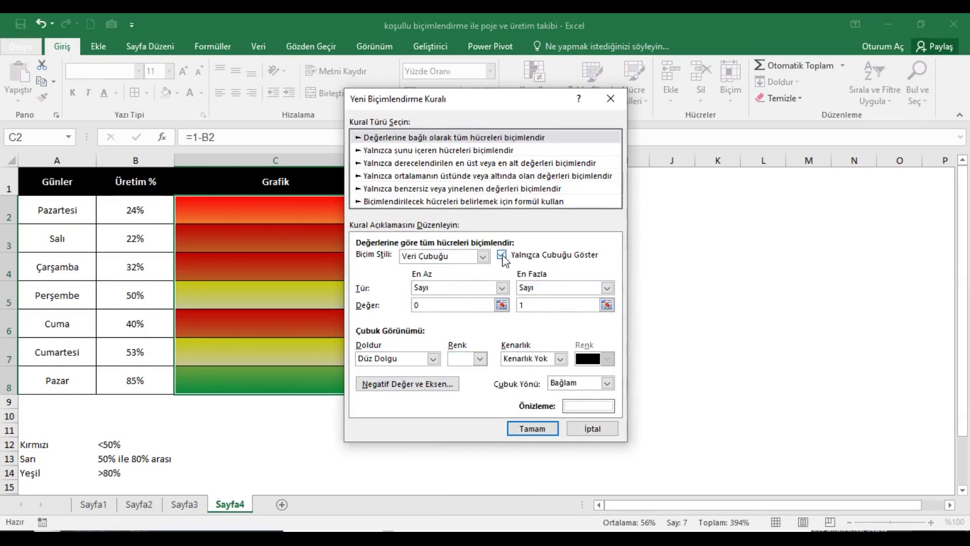
{"action": "left_click", "coordinate": [608, 384]}
{"action": "left_click", "coordinate": [589, 414]}
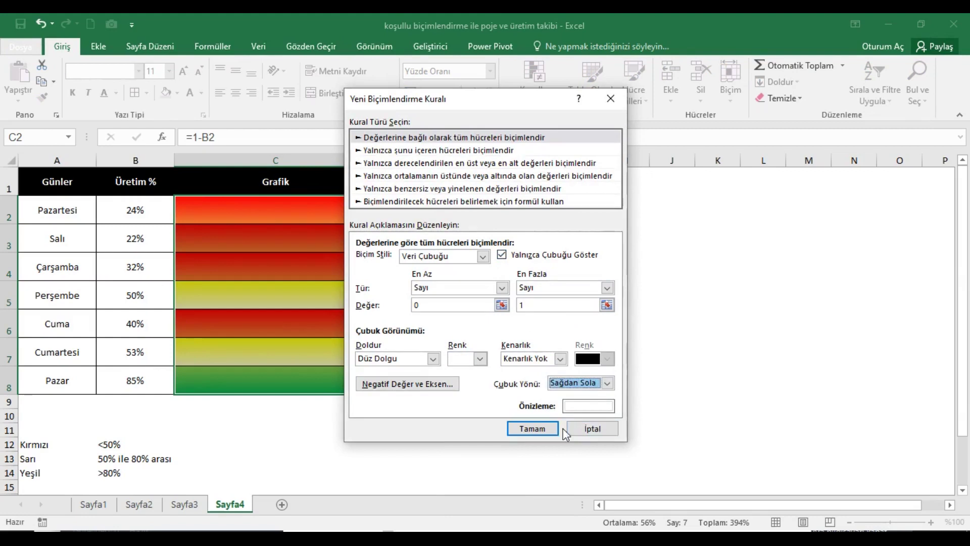
{"action": "left_click", "coordinate": [541, 429]}
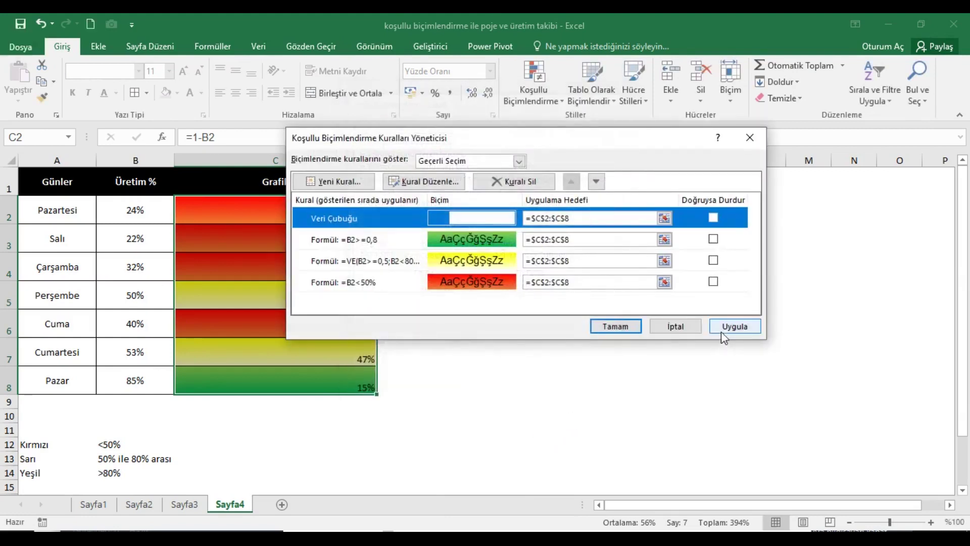
{"action": "left_click", "coordinate": [734, 327]}
{"action": "left_click", "coordinate": [616, 326]}
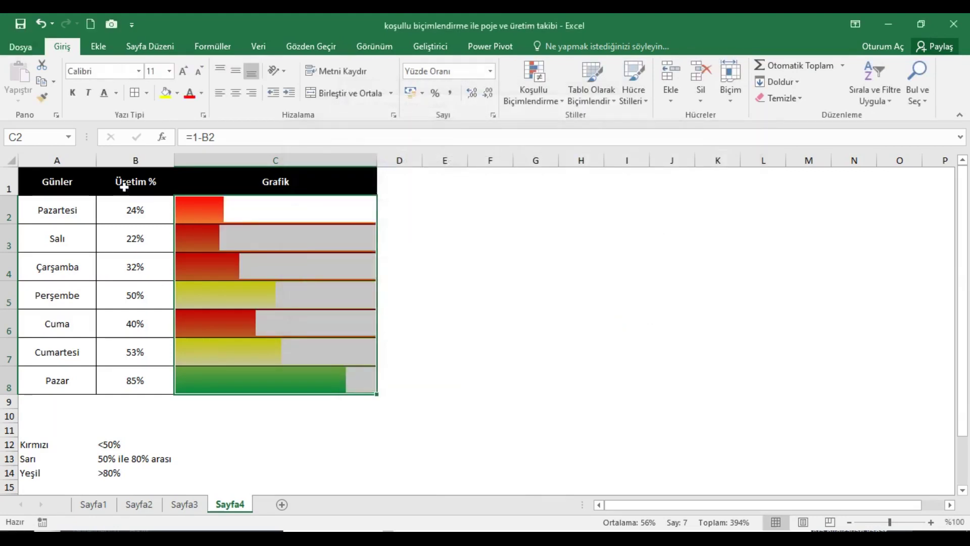
Step: Enter =RASTGELEARADA(1;100)/100 in B2 and fill it down to B8
{"action": "left_click", "coordinate": [78, 188]}
{"action": "left_click", "coordinate": [140, 214]}
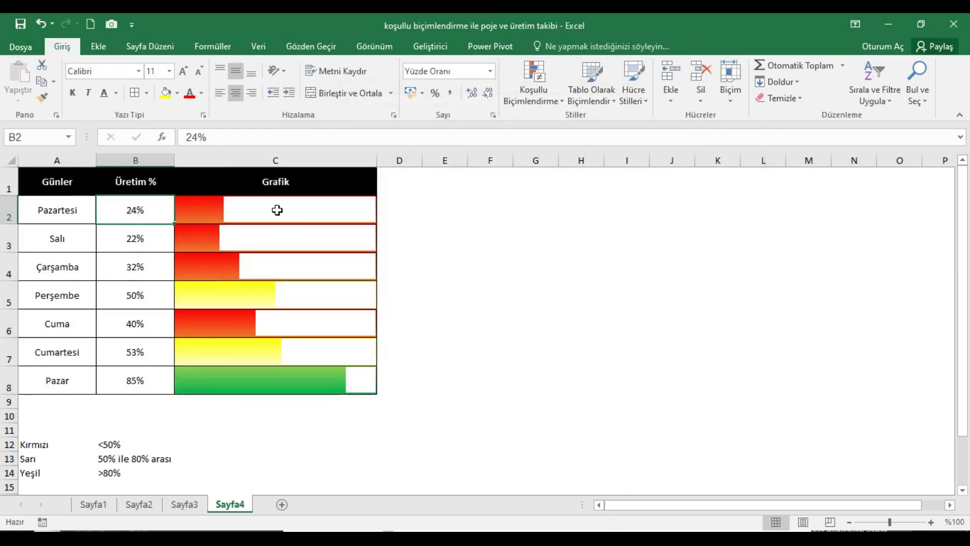
{"action": "type", "text": "=ras"}
{"action": "key", "text": "Tab"}
{"action": "type", "text": "1;100"}
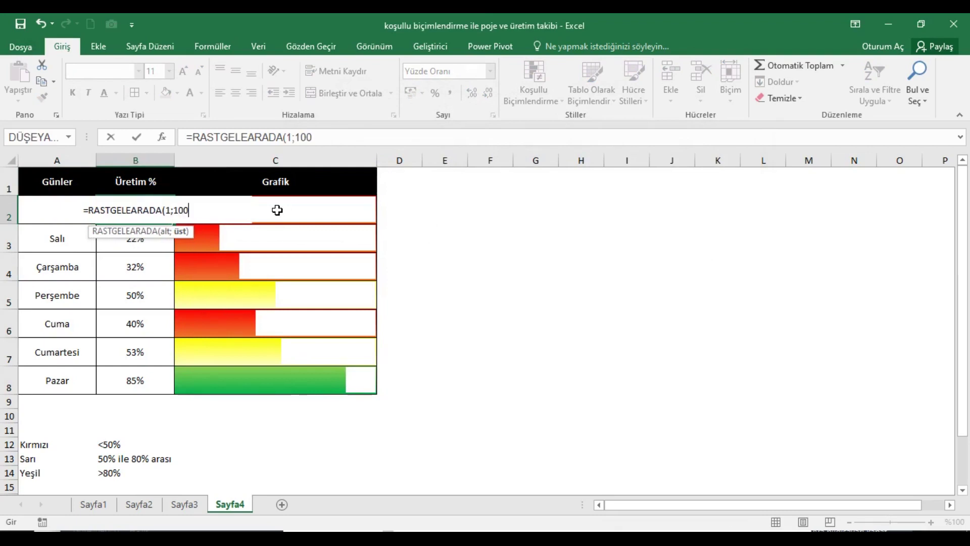
{"action": "type", "text": ")"}
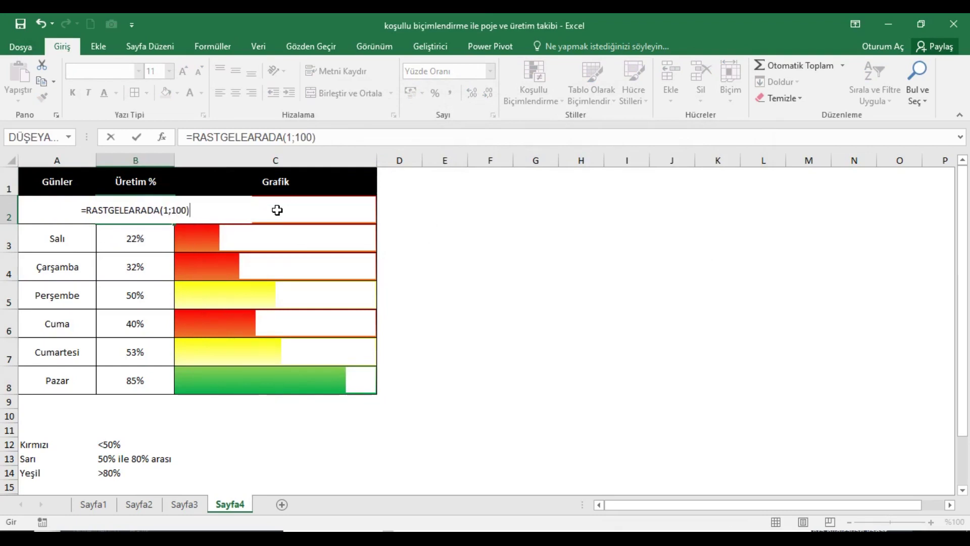
{"action": "type", "text": "/100"}
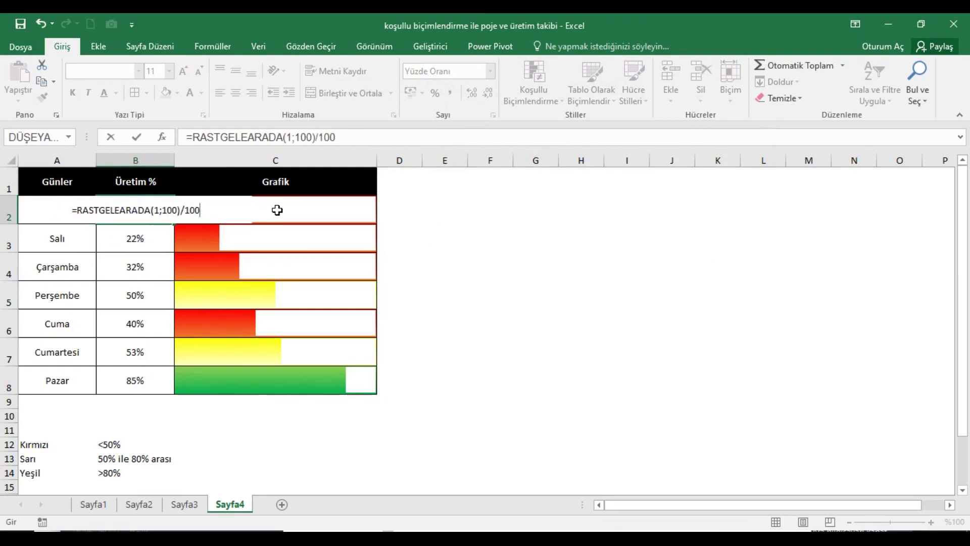
{"action": "key", "text": "Return"}
{"action": "left_click", "coordinate": [154, 214]}
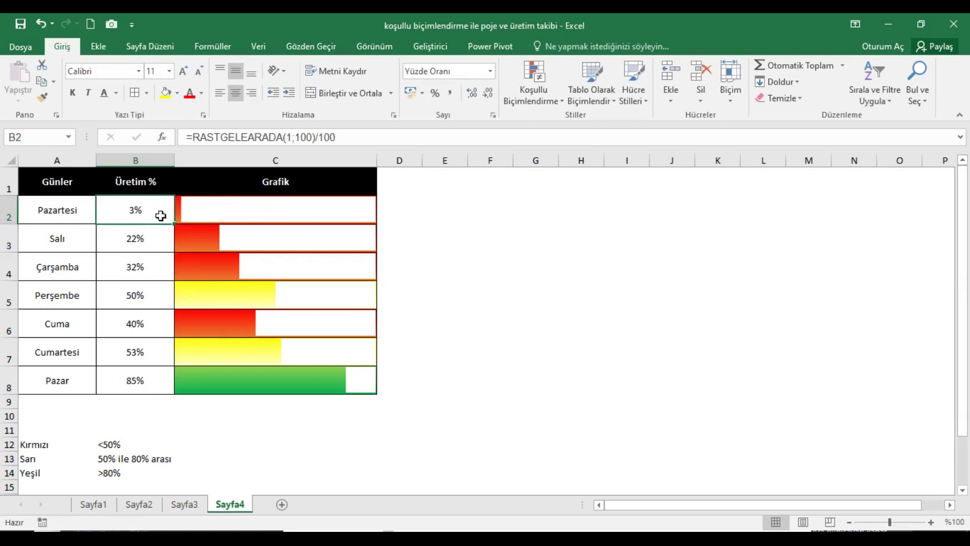
{"action": "left_click_drag", "start_coordinate": [160, 215], "coordinate": [141, 397]}
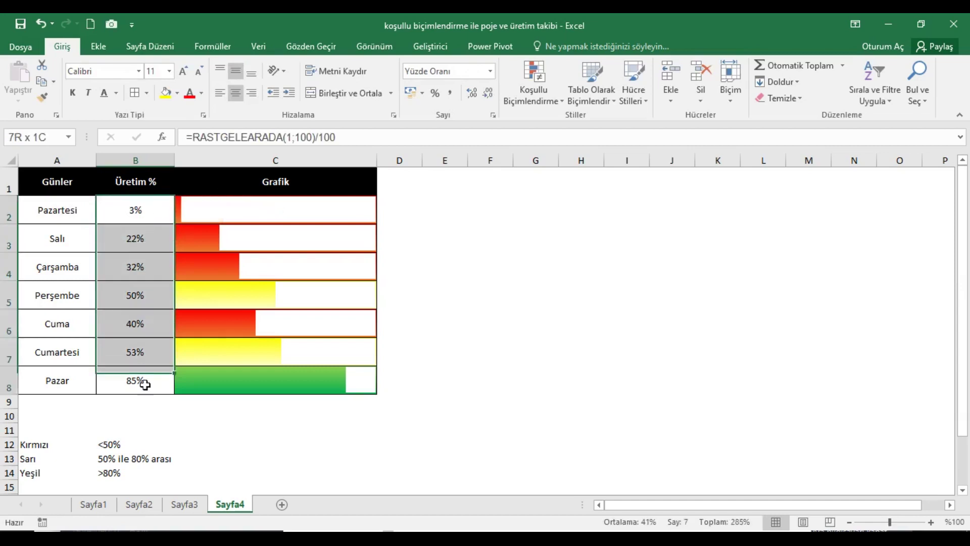
{"action": "left_click", "coordinate": [78, 193]}
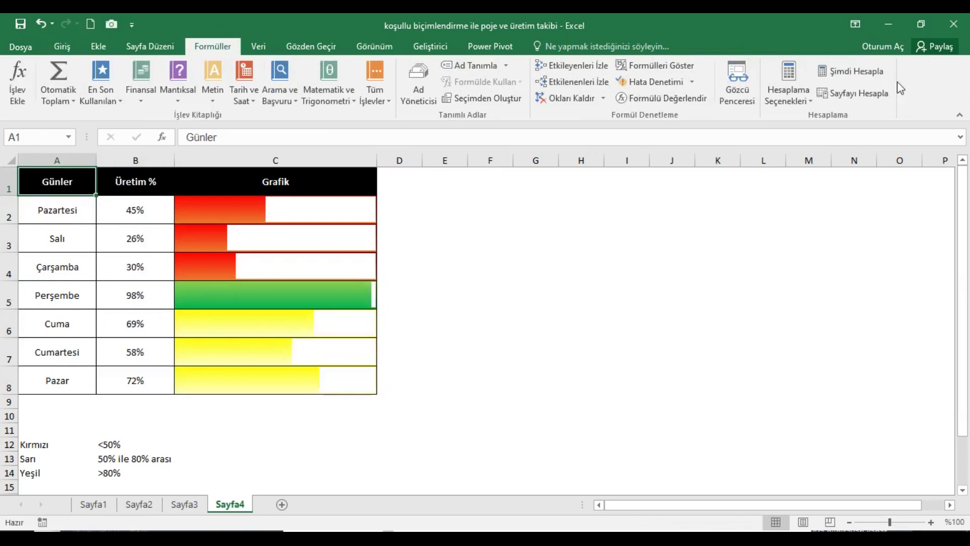
Step: Recalculate with Şimdi Hesapla repeatedly until Pazartesi shows 19% and Pazar 66%
{"action": "left_click", "coordinate": [866, 73]}
{"action": "left_click", "coordinate": [866, 72]}
{"action": "left_click", "coordinate": [865, 73]}
{"action": "left_click", "coordinate": [865, 72]}
{"action": "left_click", "coordinate": [865, 72]}
{"action": "left_click", "coordinate": [865, 72]}
{"action": "left_click", "coordinate": [865, 73]}
{"action": "left_click", "coordinate": [865, 72]}
{"action": "left_click", "coordinate": [866, 73]}
{"action": "left_click", "coordinate": [865, 72]}
{"action": "left_click", "coordinate": [865, 72]}
{"action": "left_click", "coordinate": [865, 72]}
{"action": "left_click", "coordinate": [866, 73]}
{"action": "left_click", "coordinate": [865, 72]}
{"action": "left_click", "coordinate": [865, 73]}
{"action": "left_click", "coordinate": [865, 72]}
{"action": "left_click", "coordinate": [865, 72]}
{"action": "left_click", "coordinate": [865, 72]}
{"action": "left_click", "coordinate": [865, 73]}
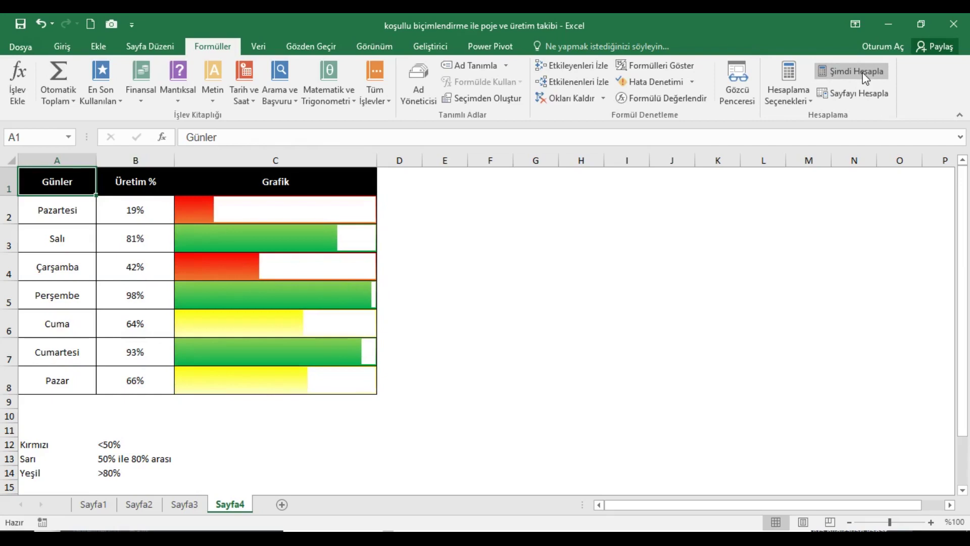